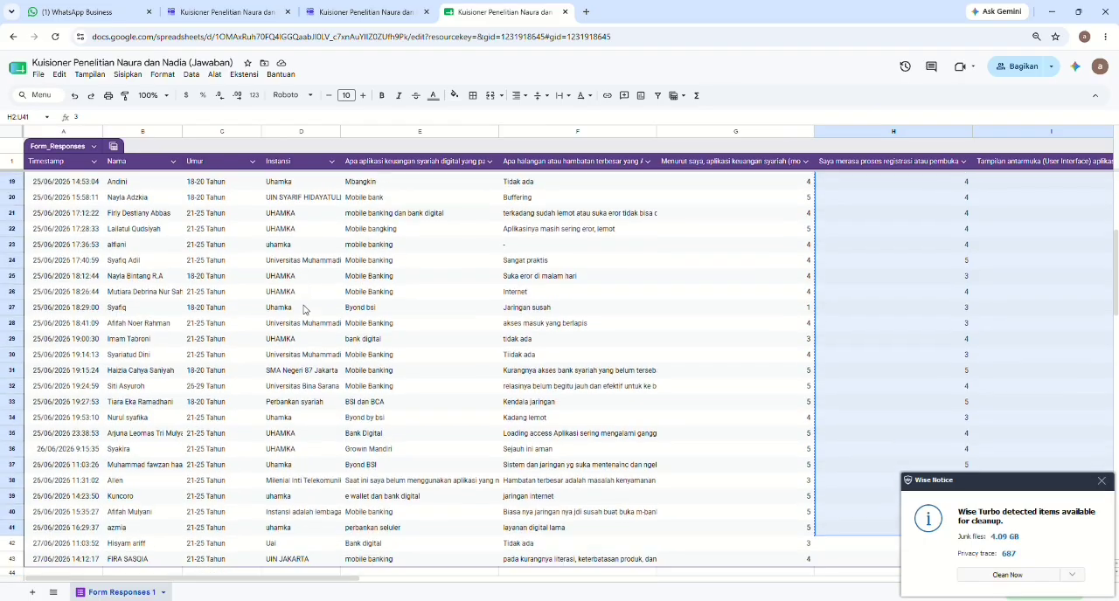
Copy the questionnaire scores in G2:U41 and paste them into the Excel workbook Book1 starting at cell B1.
scroll(303, 310, "up", 7)
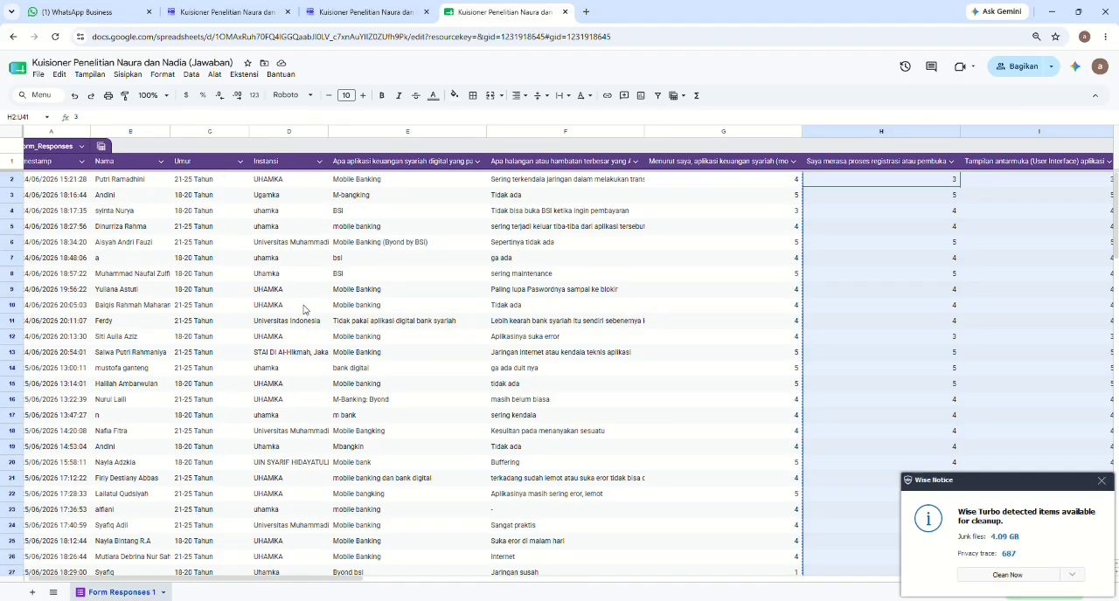
scroll(373, 255, "right", 3)
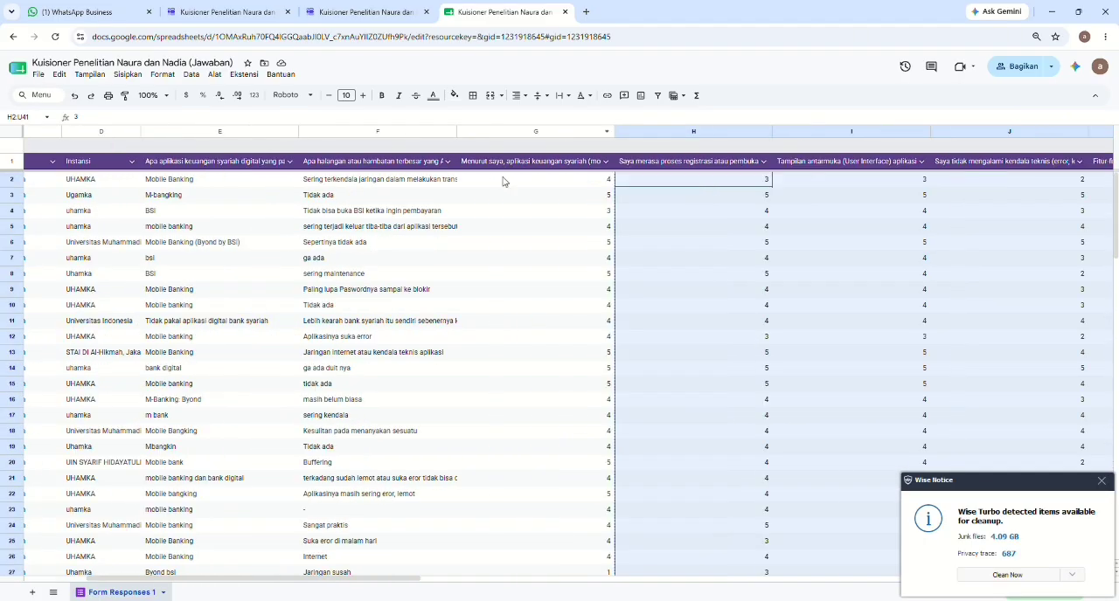
left_click_drag(501, 183, 878, 523)
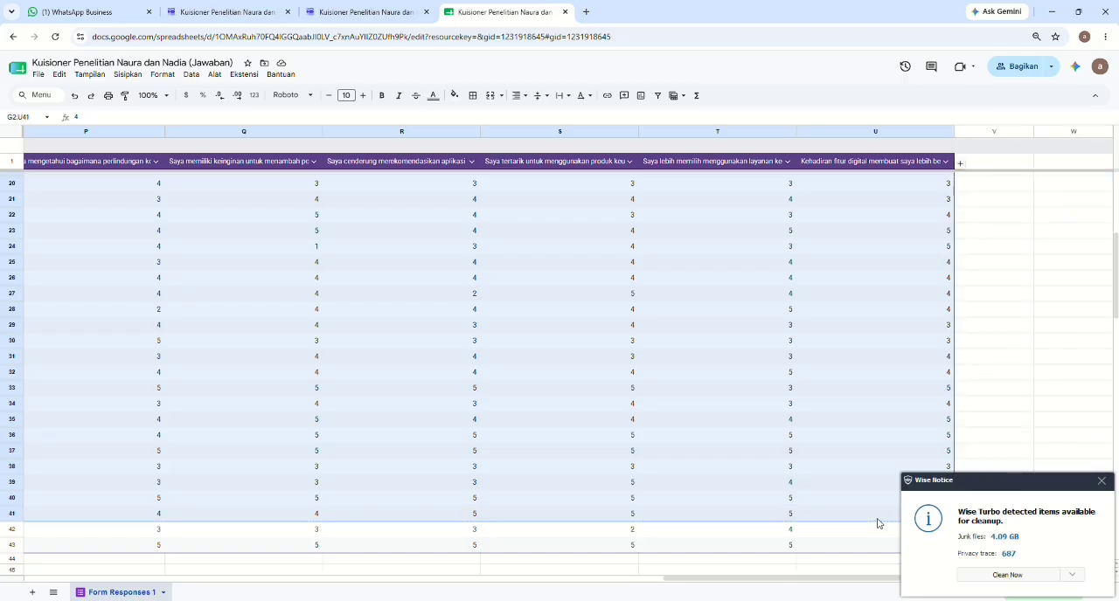
left_click(1100, 482)
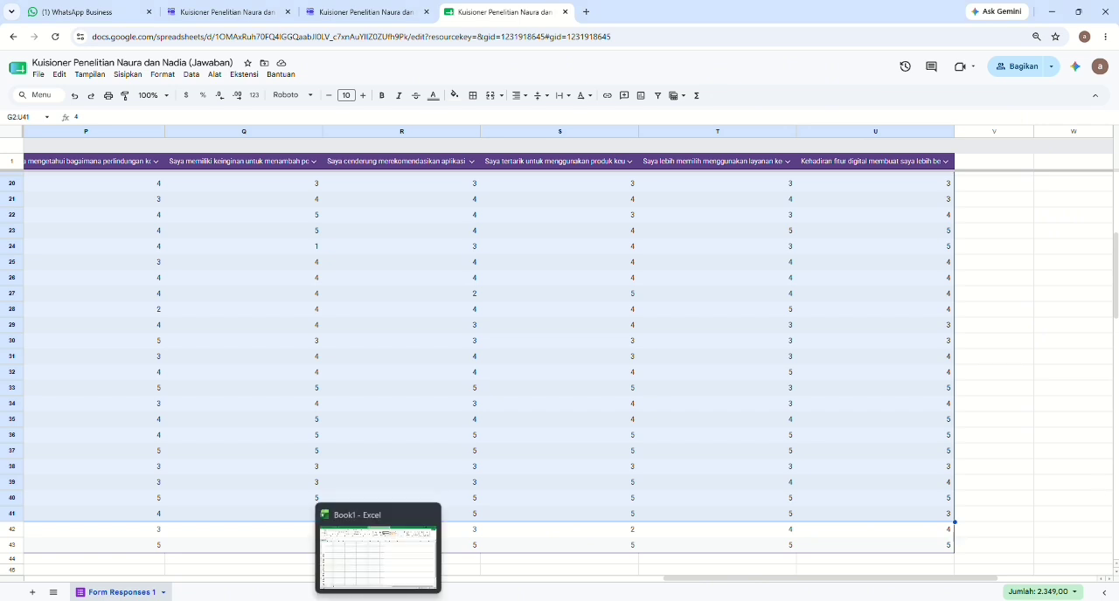
left_click(378, 600)
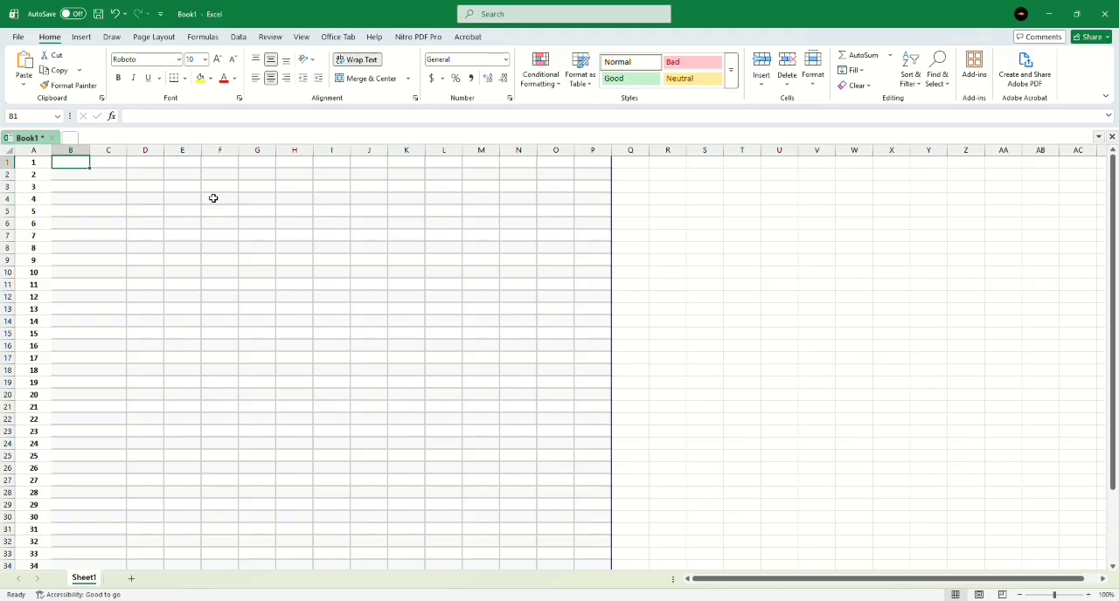
key("ctrl+v")
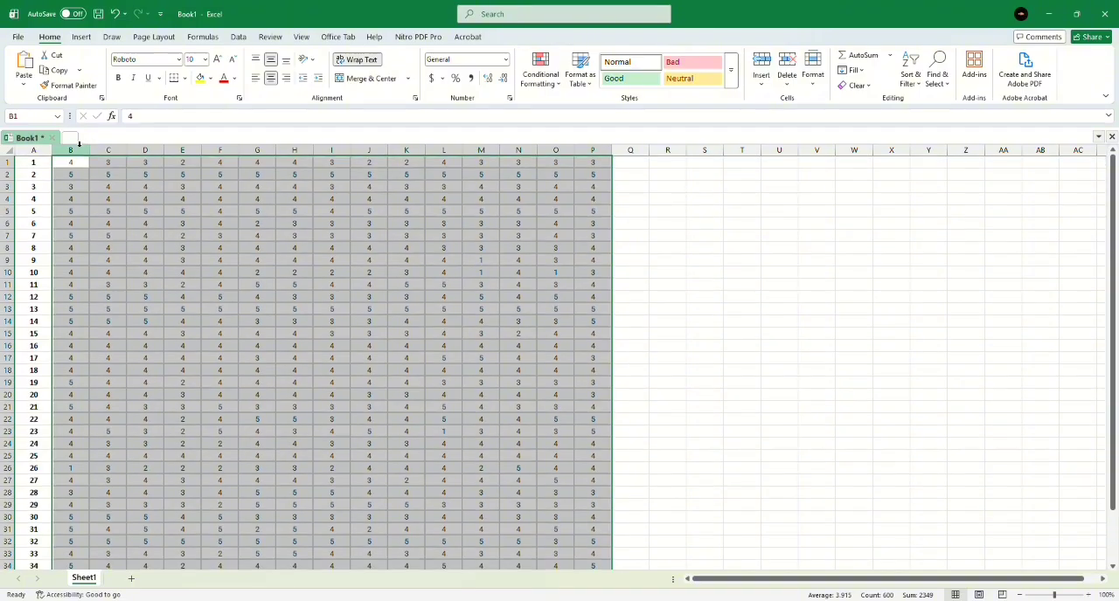
Set the font colour of the first five score columns, B1:F40, to dark blue.
left_click_drag(76, 162, 209, 456)
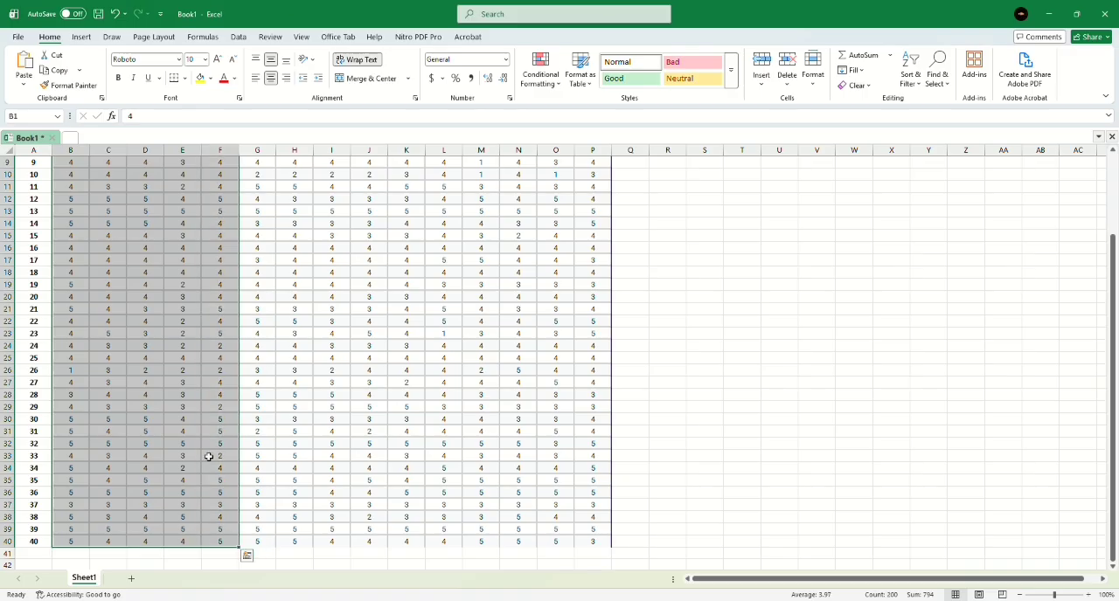
left_click(234, 80)
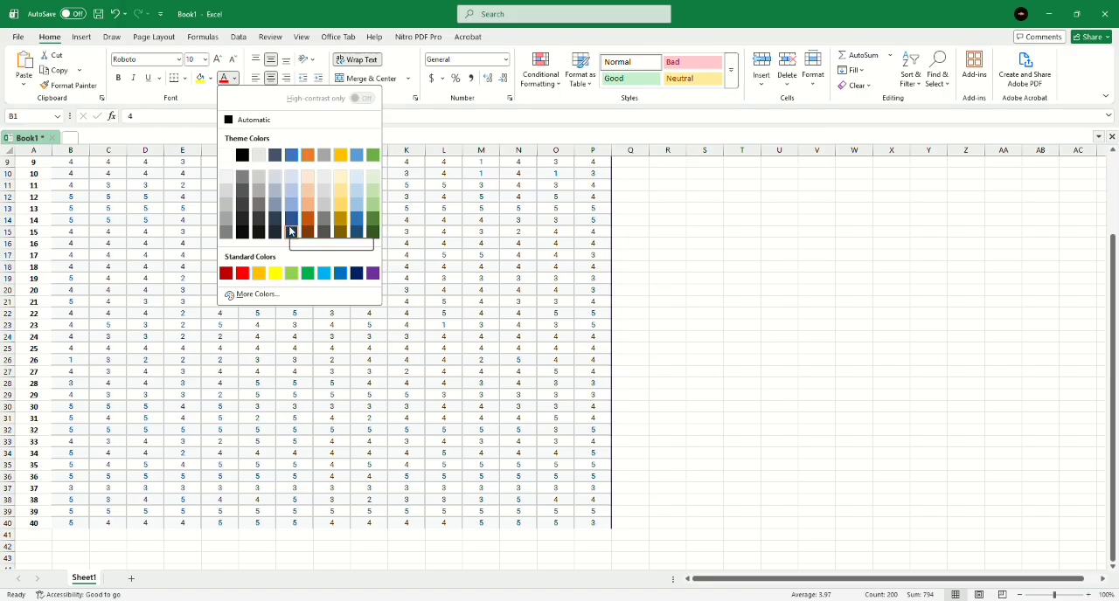
left_click(289, 231)
scroll(262, 214, "up", 3)
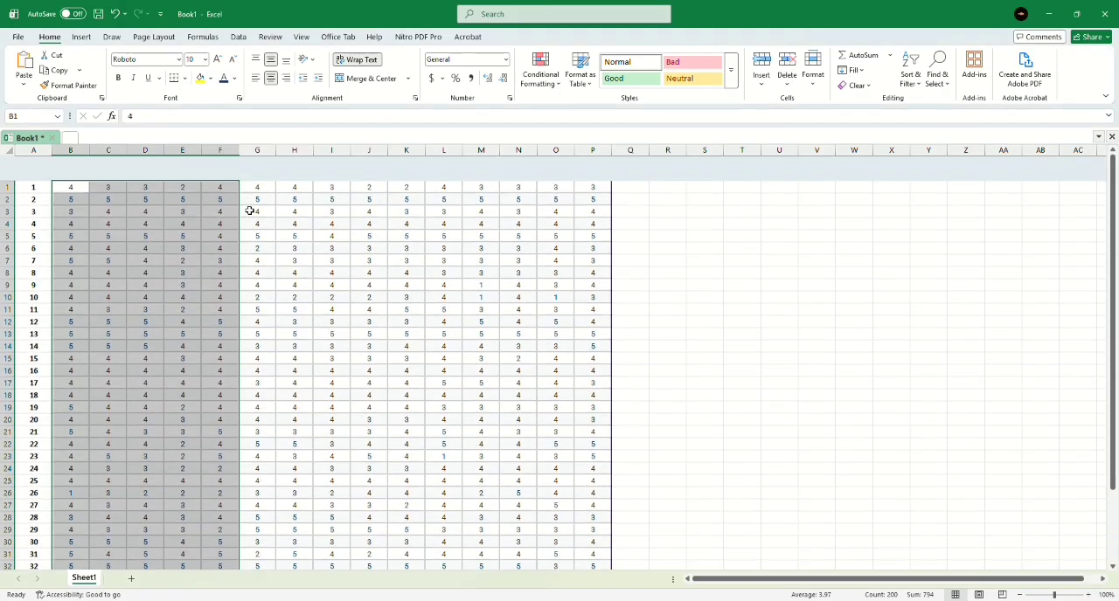
Set the font colour of the next five score columns, G1:K40, to standard red.
left_click_drag(253, 161, 402, 553)
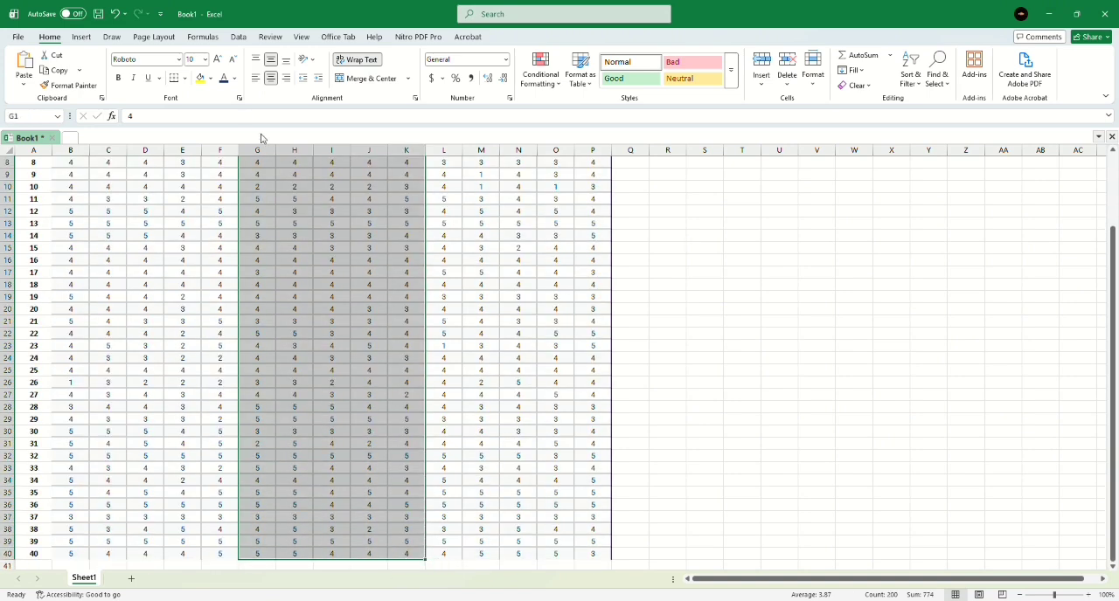
left_click(234, 78)
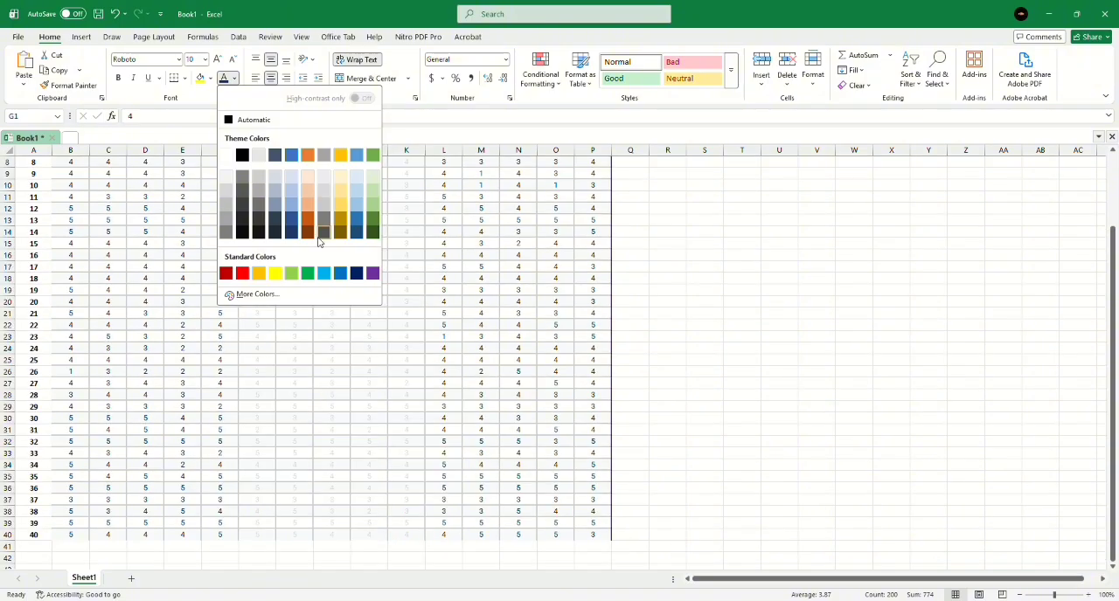
left_click(243, 274)
scroll(441, 279, "up", 3)
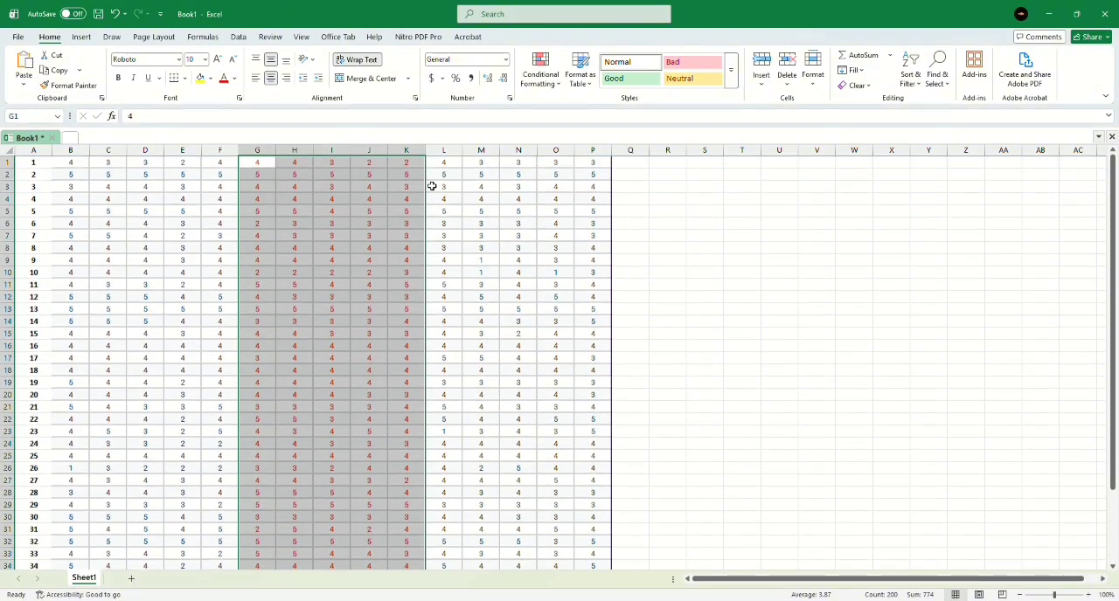
Fill the last five score columns, L1:P40, with a blue background.
left_click_drag(434, 166, 577, 547)
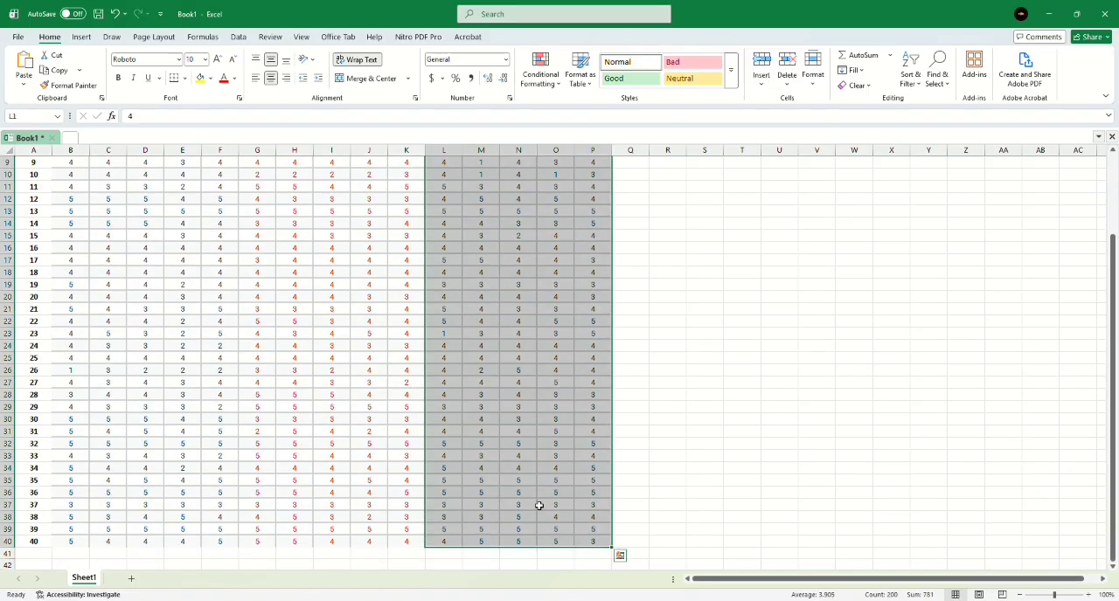
left_click(210, 78)
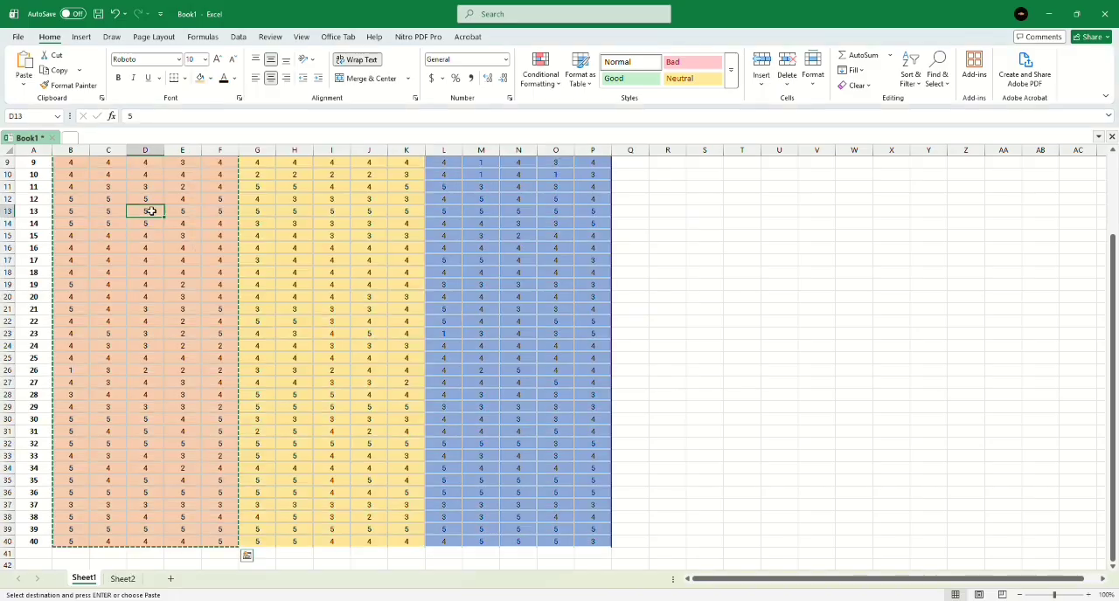
Copy the orange score block B1:F40 from Sheet1 and paste it into Sheet2 starting at B1.
scroll(151, 211, "up", 3)
left_click_drag(70, 166, 208, 543)
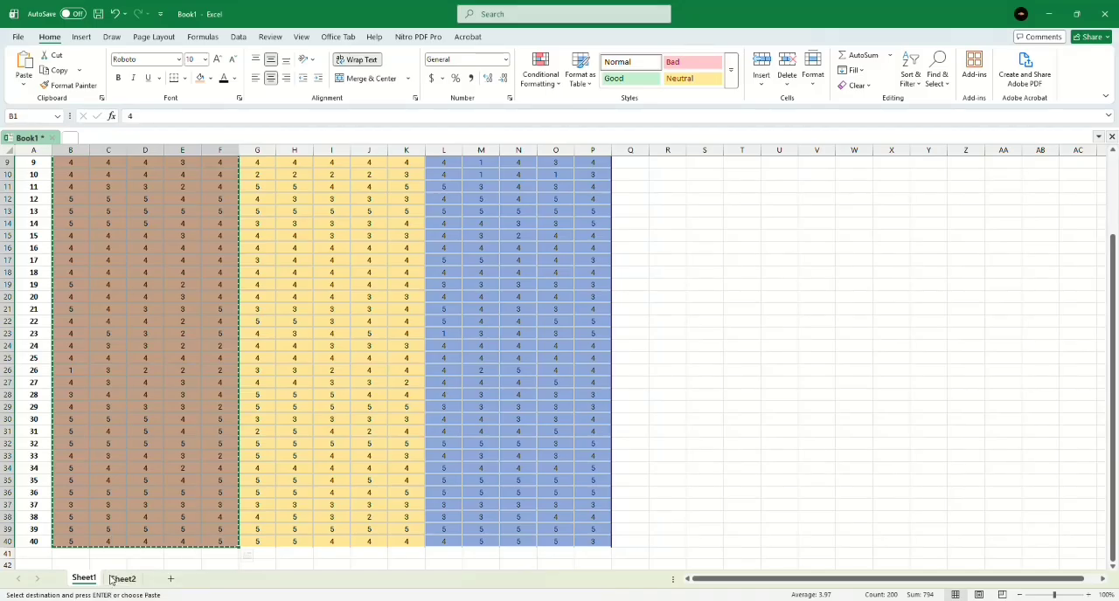
left_click(112, 580)
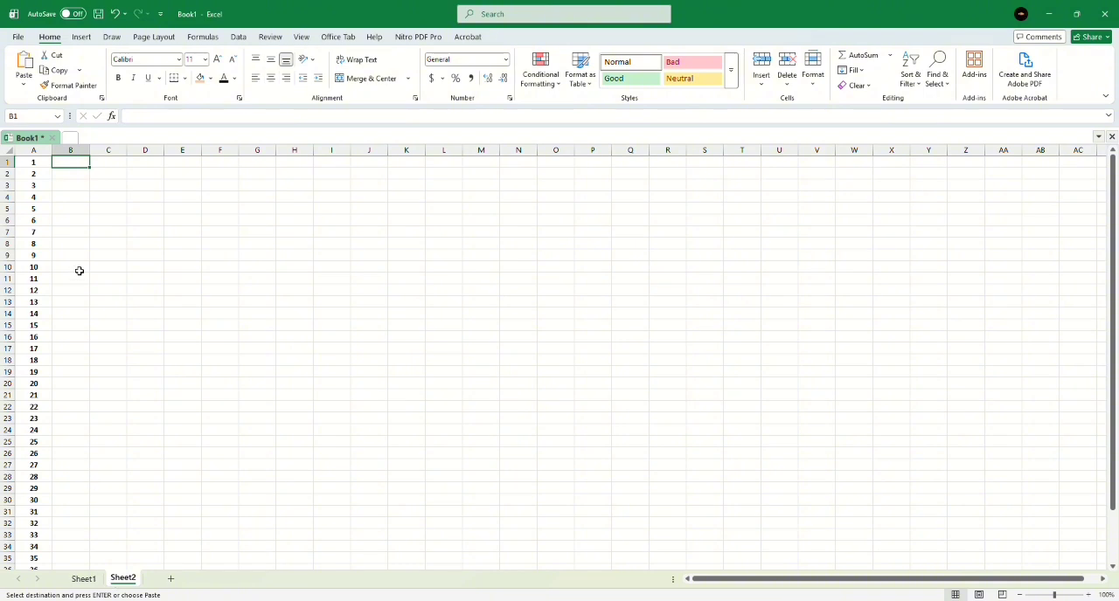
key("ctrl+v")
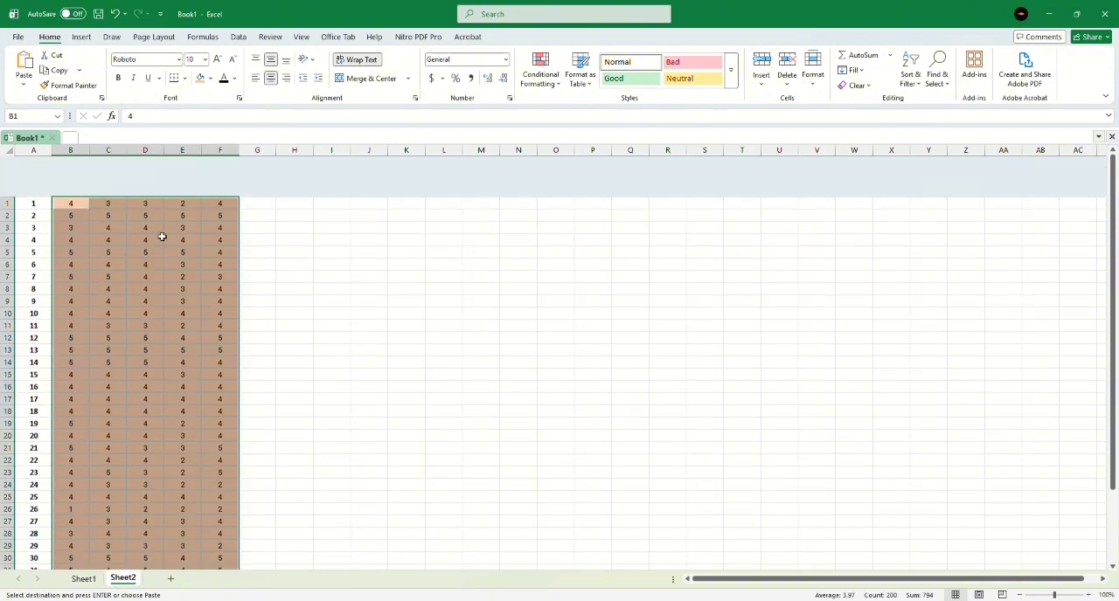
Enter =SUM(B1:F1) in G1 of Sheet2 and fill the formula down to G40.
left_click(251, 162)
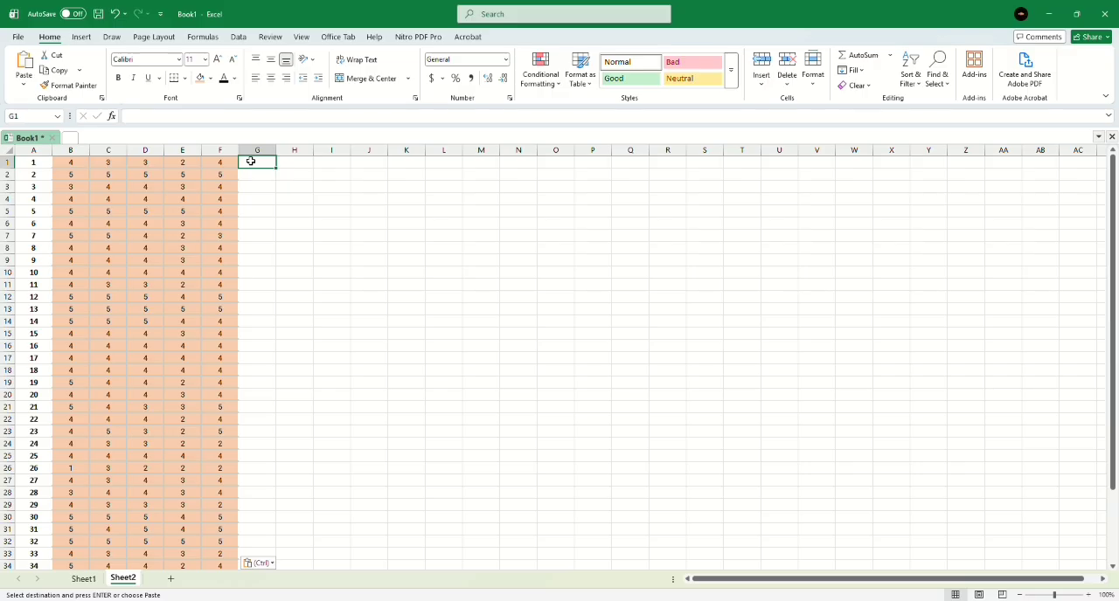
type("=SUM")
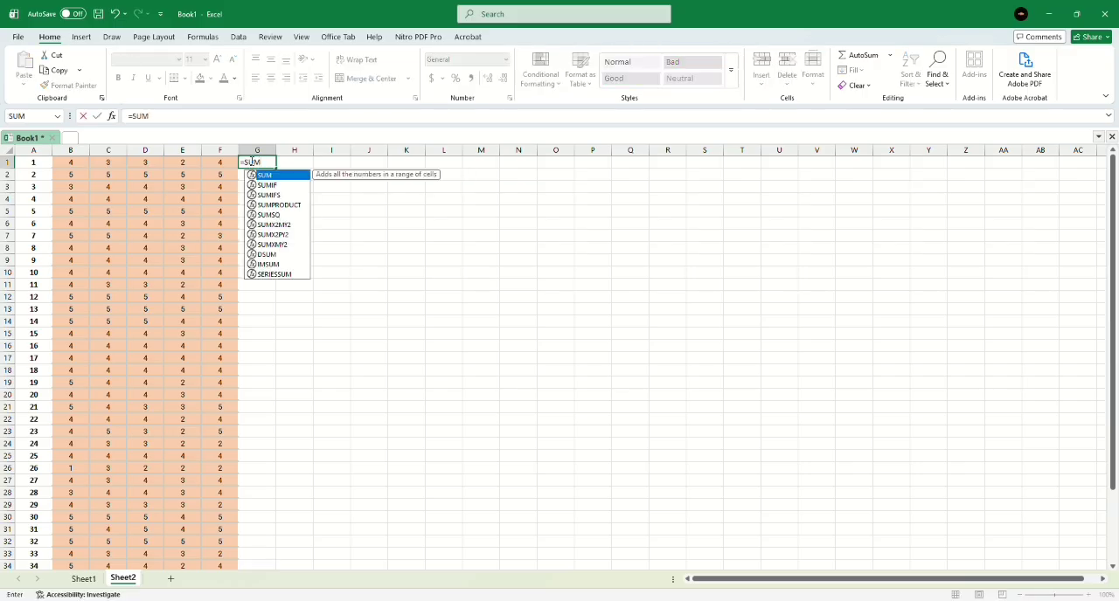
type("(")
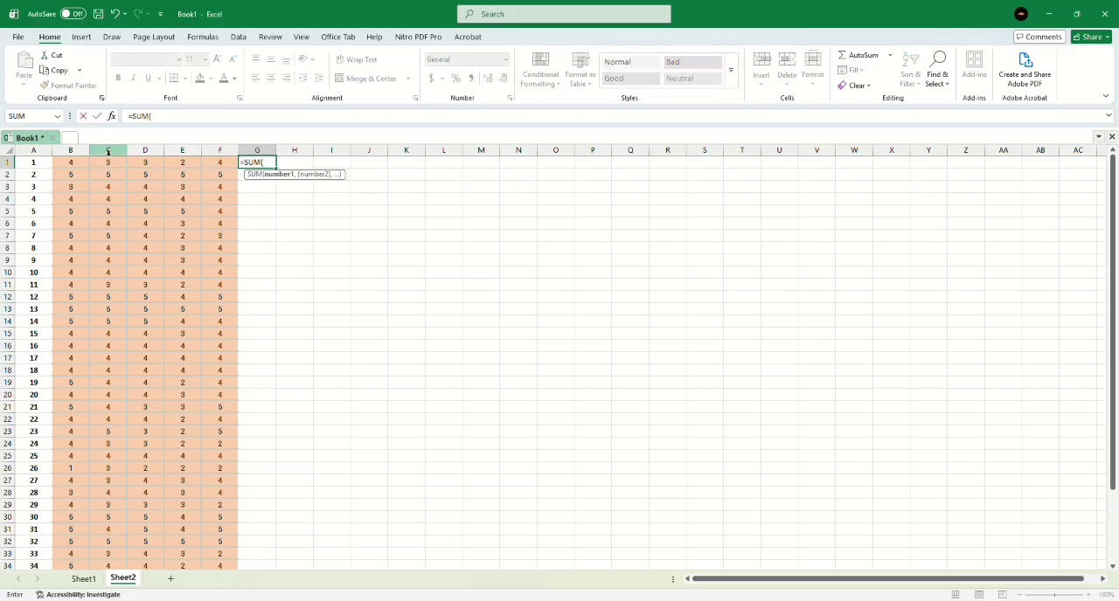
left_click_drag(60, 163, 220, 162)
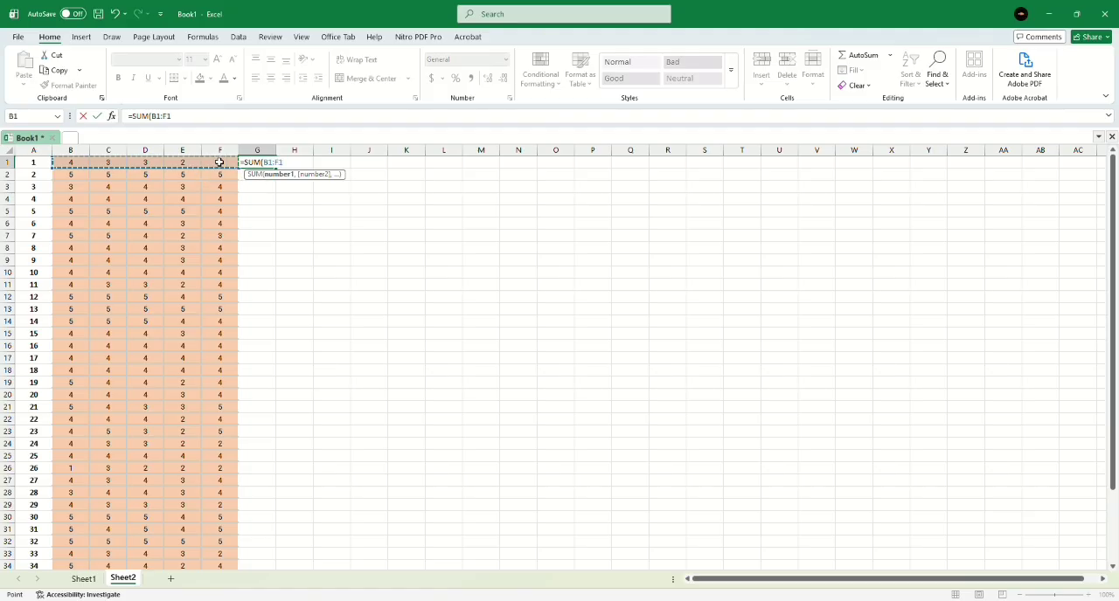
key("Return")
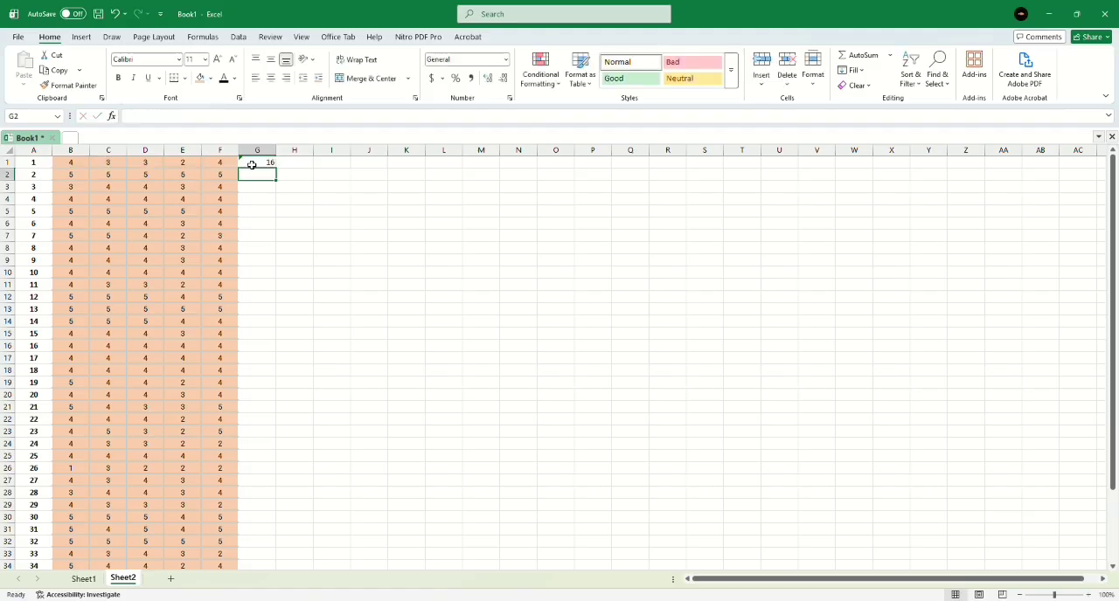
left_click(258, 161)
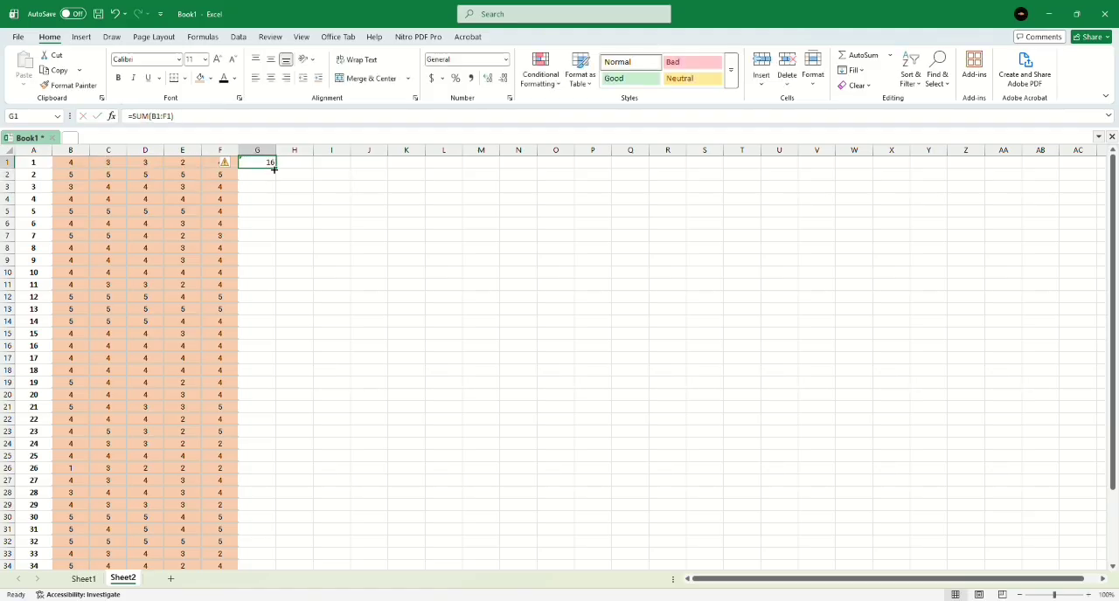
left_click_drag(275, 168, 265, 542)
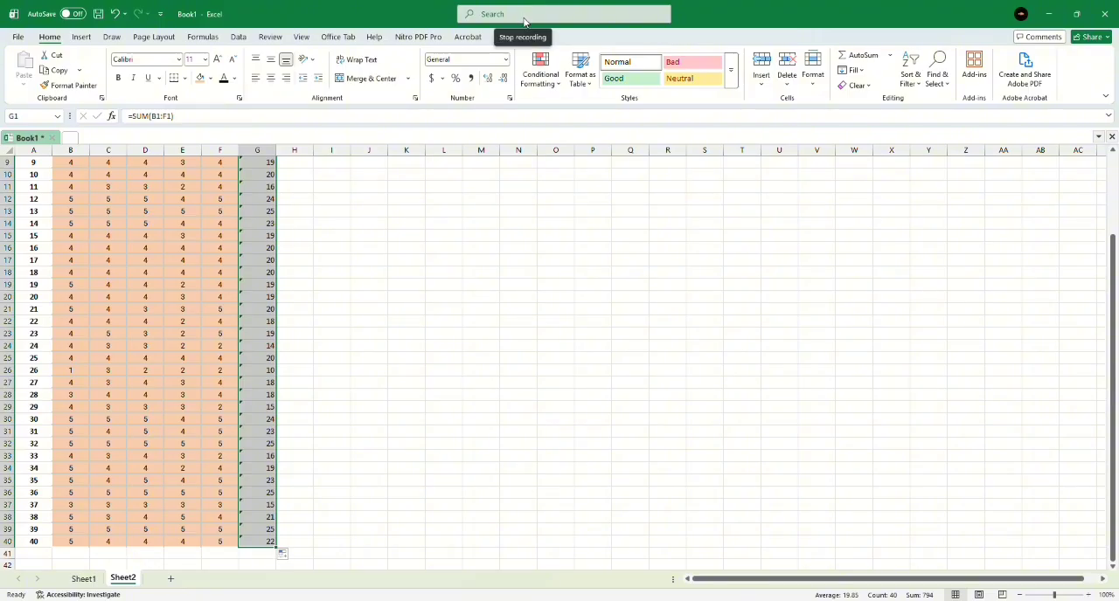
Copy the scores and totals in B1:Q40 of Sheet1 and paste them into the empty SPSS dataset Untitled2 from the first cell.
left_click_drag(70, 163, 637, 539)
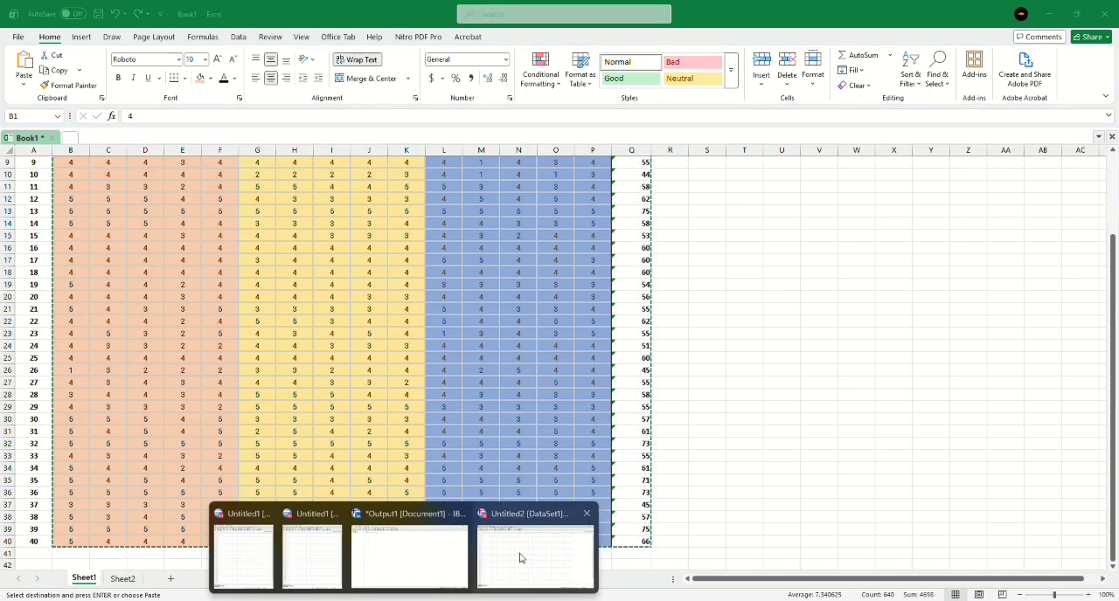
left_click(487, 548)
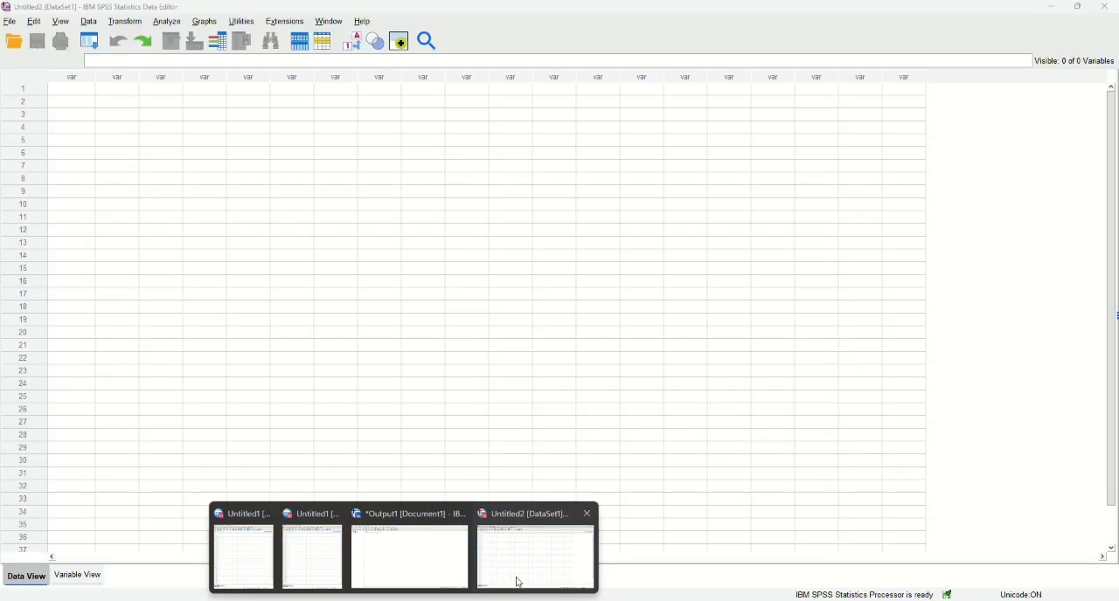
left_click(518, 582)
left_click(87, 90)
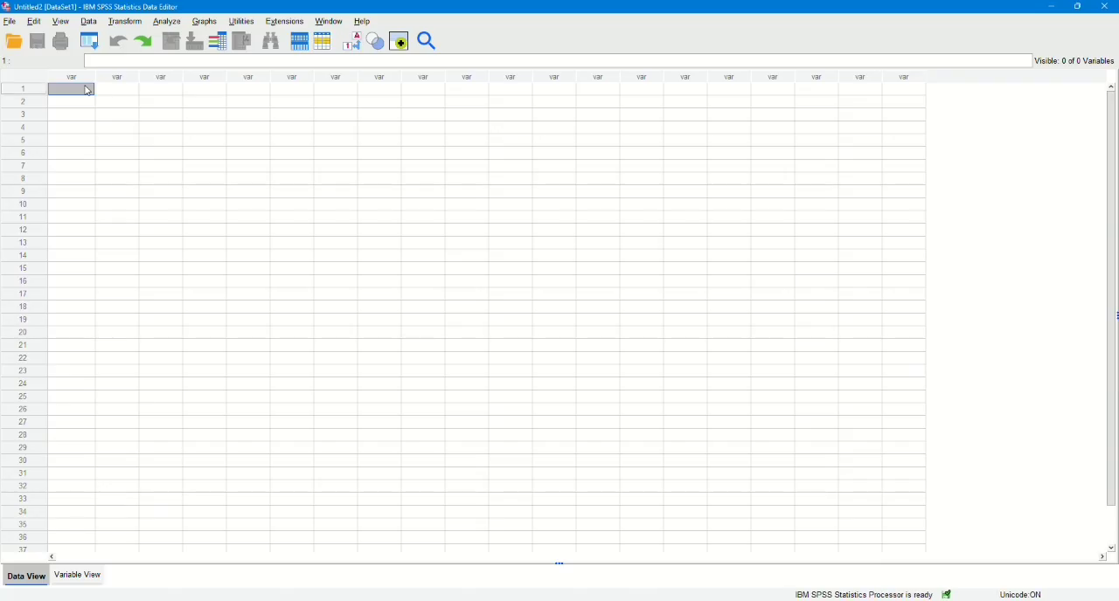
key("ctrl+v")
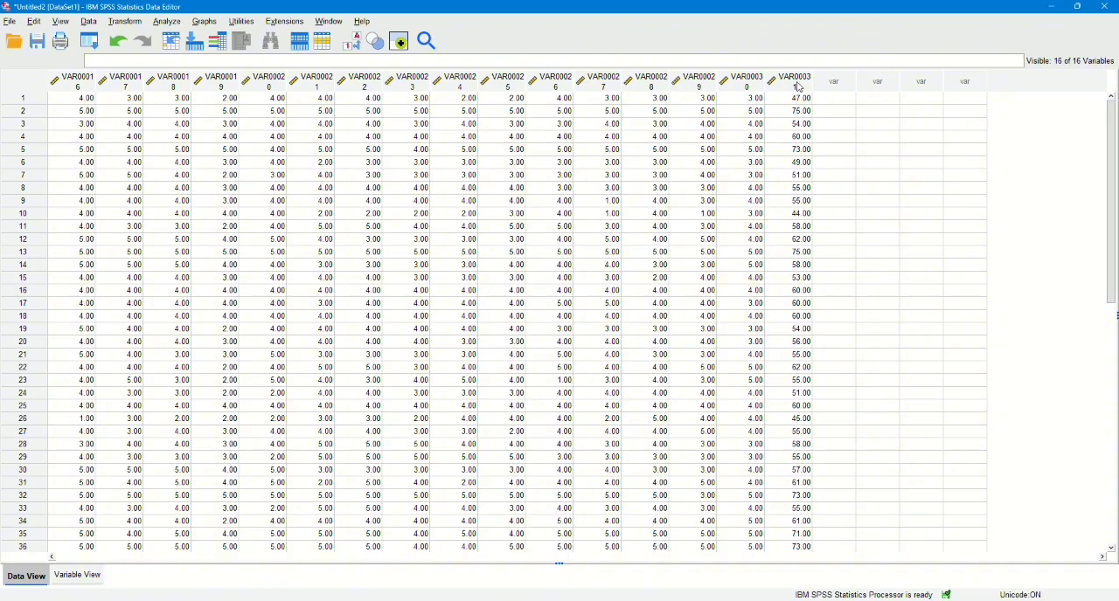
Rename the first two variables of the dataset as XI and X1.
left_click(72, 584)
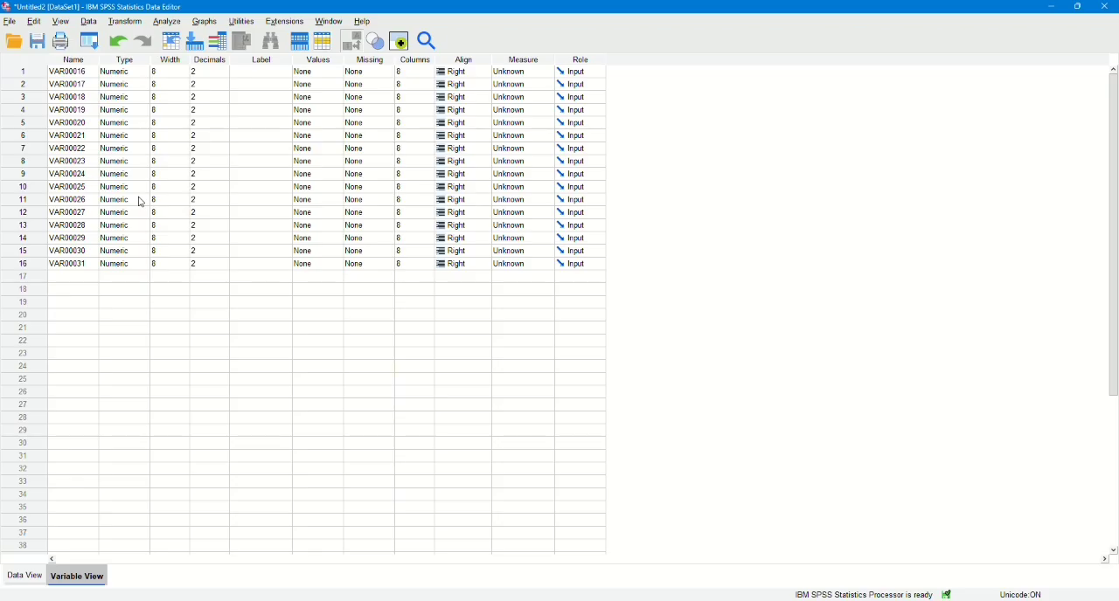
left_click(83, 71)
double_click(91, 71)
type("X")
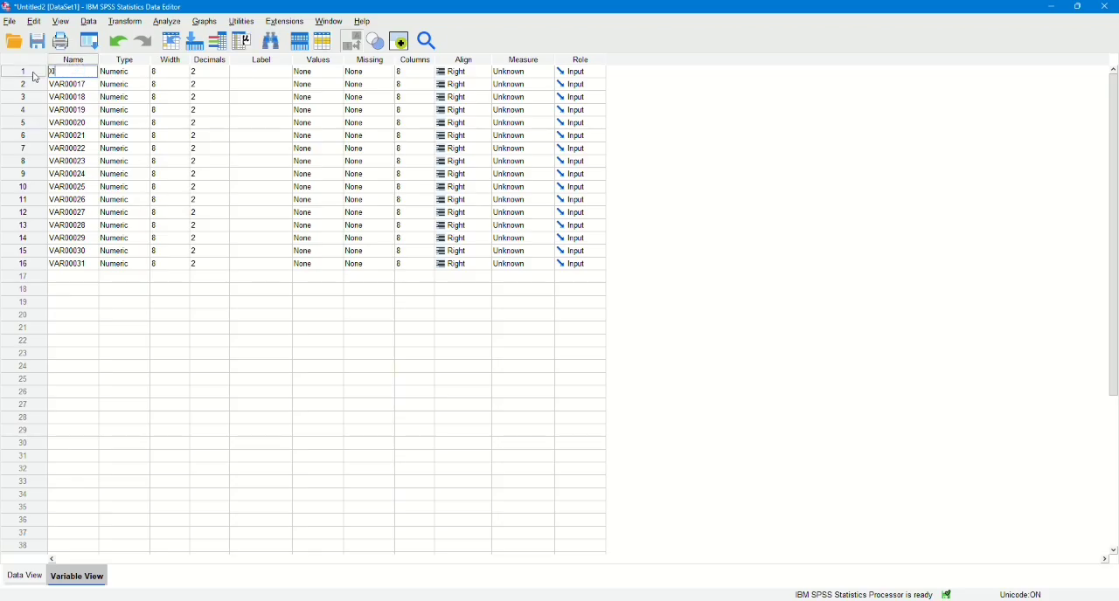
left_click(71, 83)
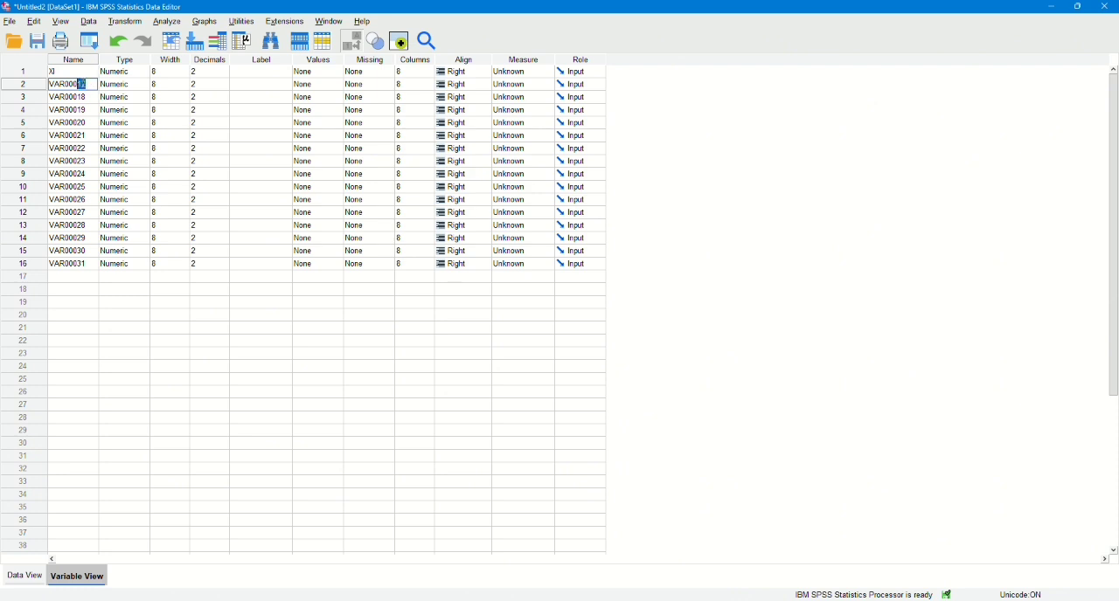
double_click(51, 84)
key("BackSpace")
Try to rename the third variable, VAR00018, with a name beginning with X.
left_click(75, 97)
double_click(88, 96)
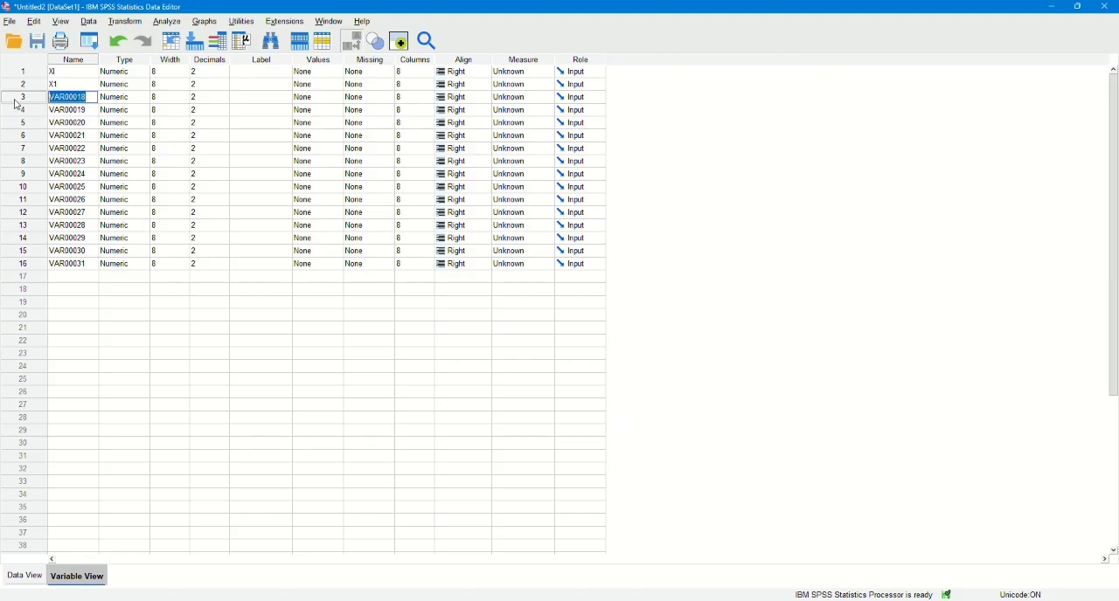
type("X1")
left_click(74, 110)
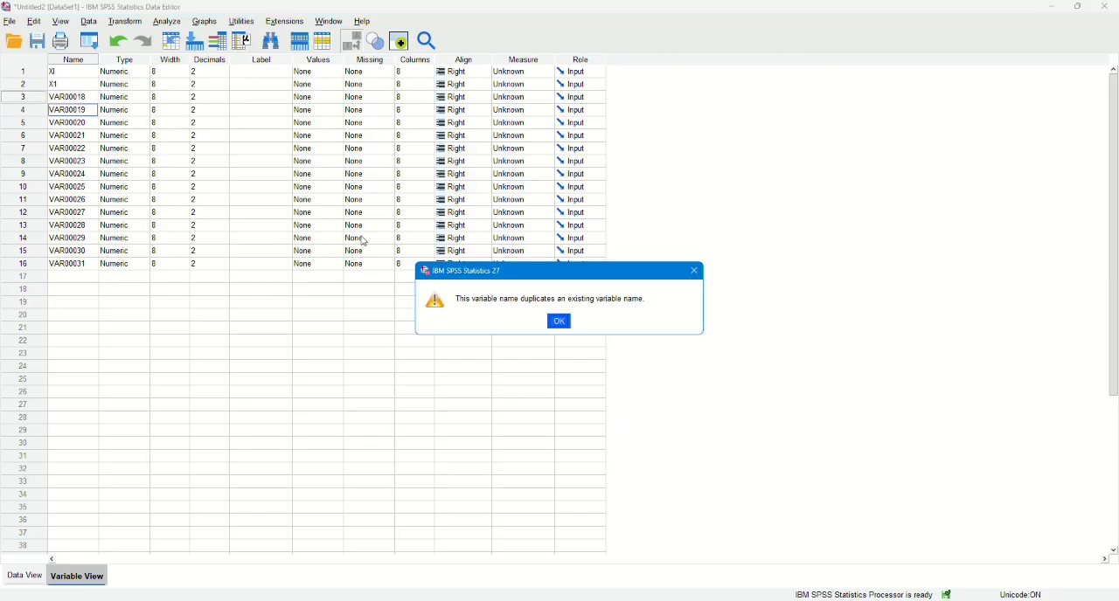
left_click(560, 322)
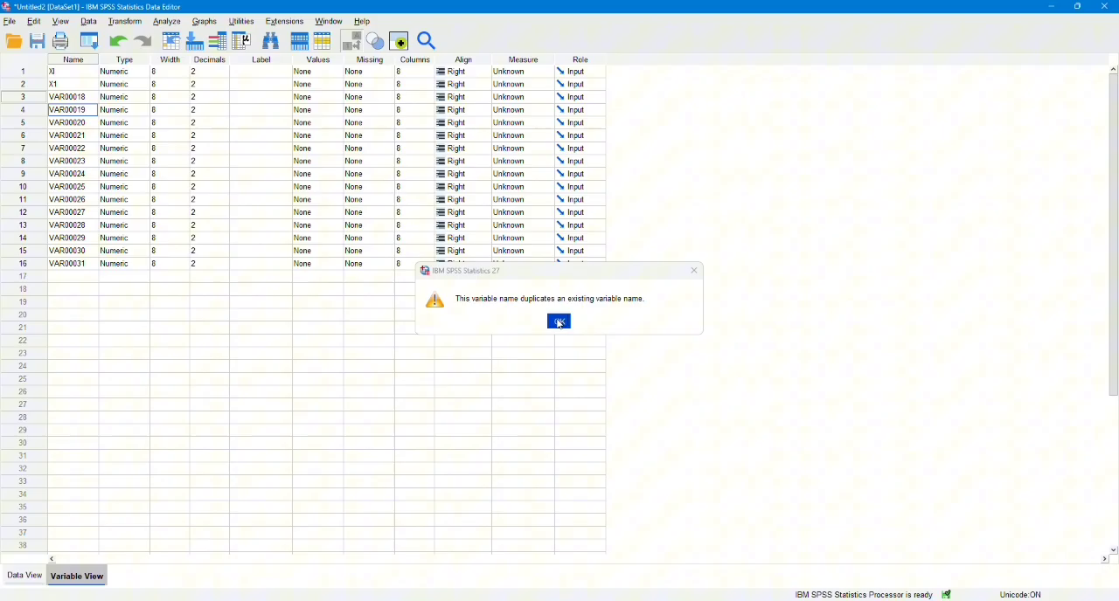
Try to rename the third variable, VAR00018, as X1.
double_click(84, 97)
left_click_drag(90, 97, 49, 98)
type("X")
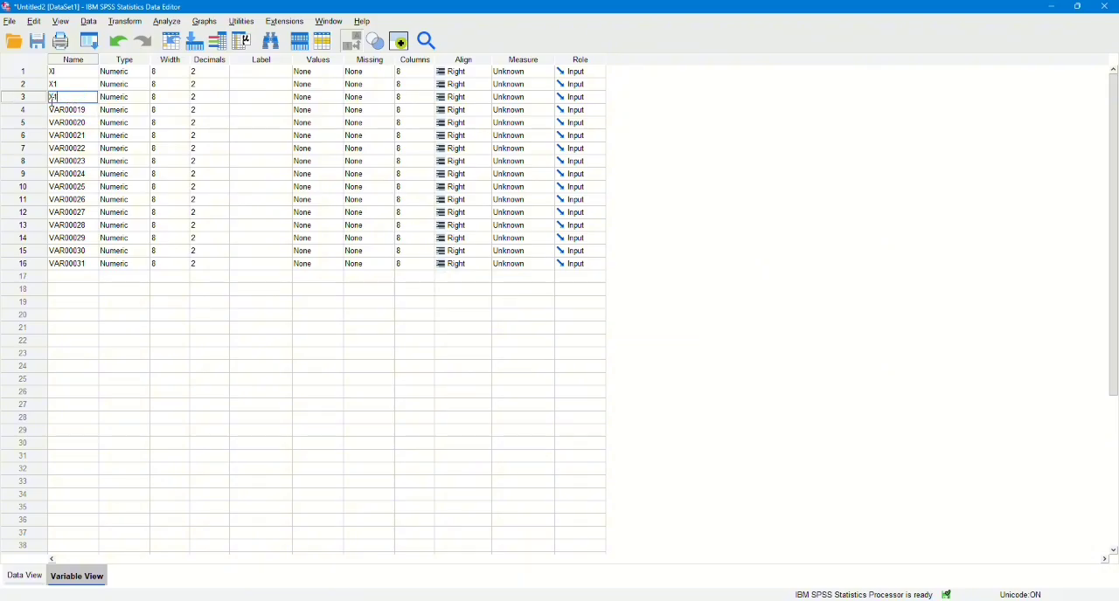
type("1")
key("Return")
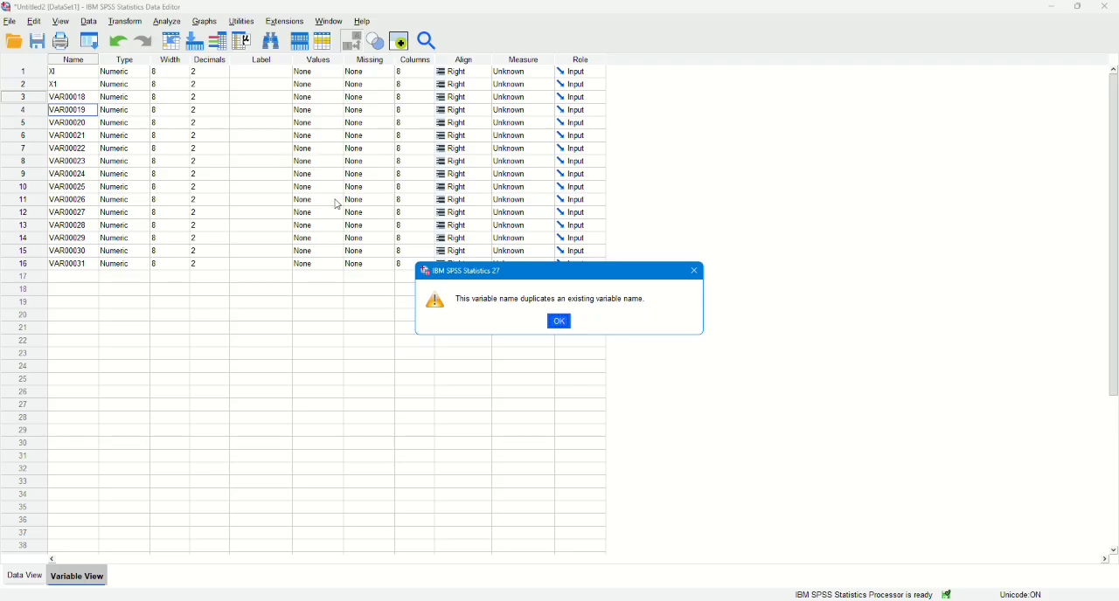
left_click(561, 322)
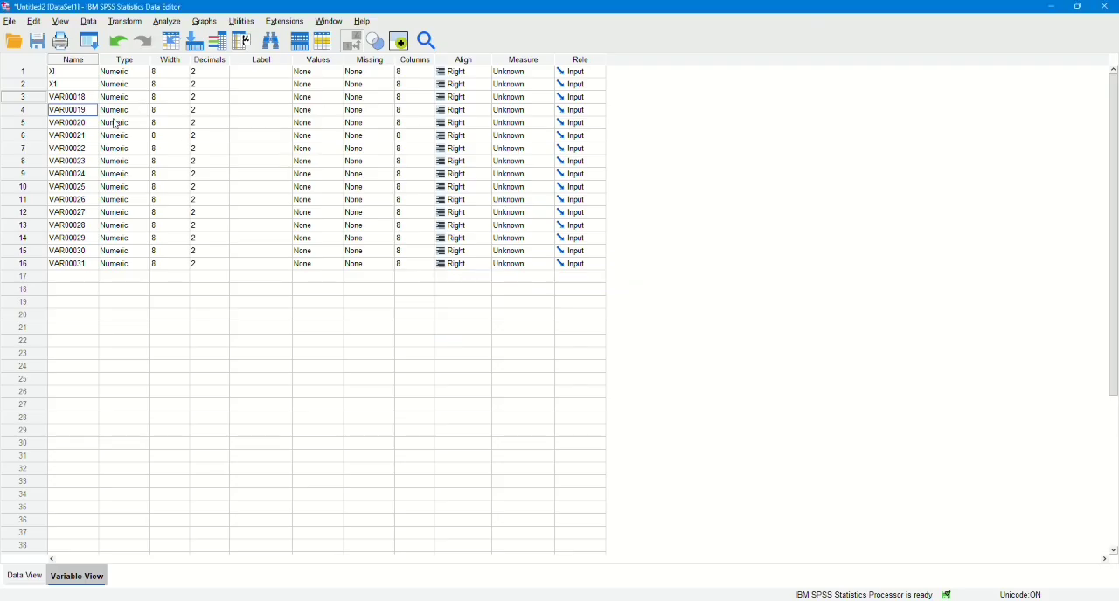
Try to rename the first variable, XI, as X1.
left_click(67, 72)
left_click_drag(66, 72, 50, 78)
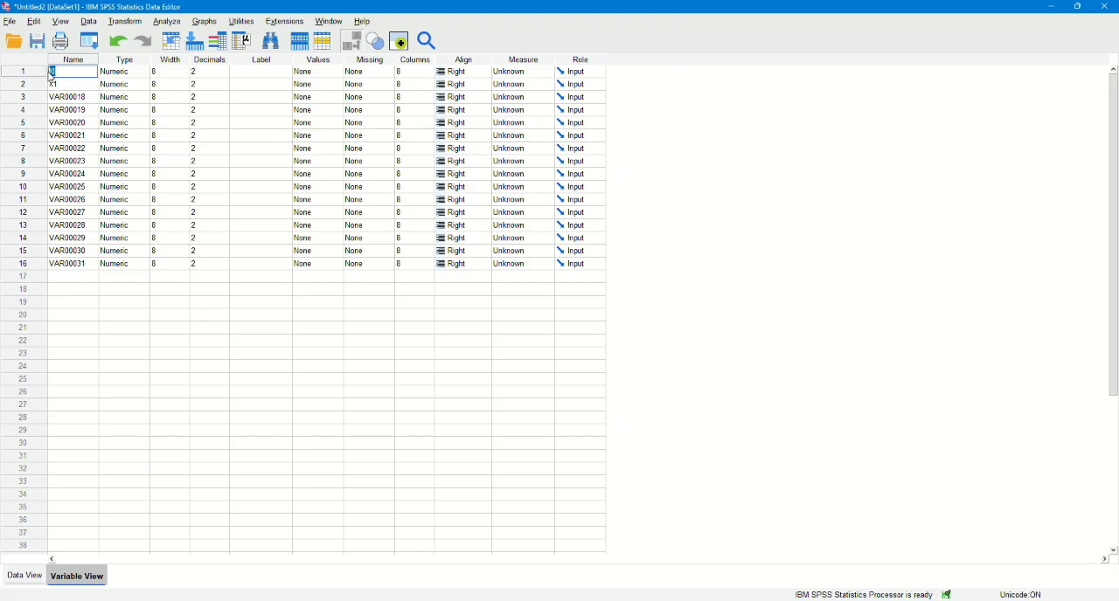
type("X1")
key("Return")
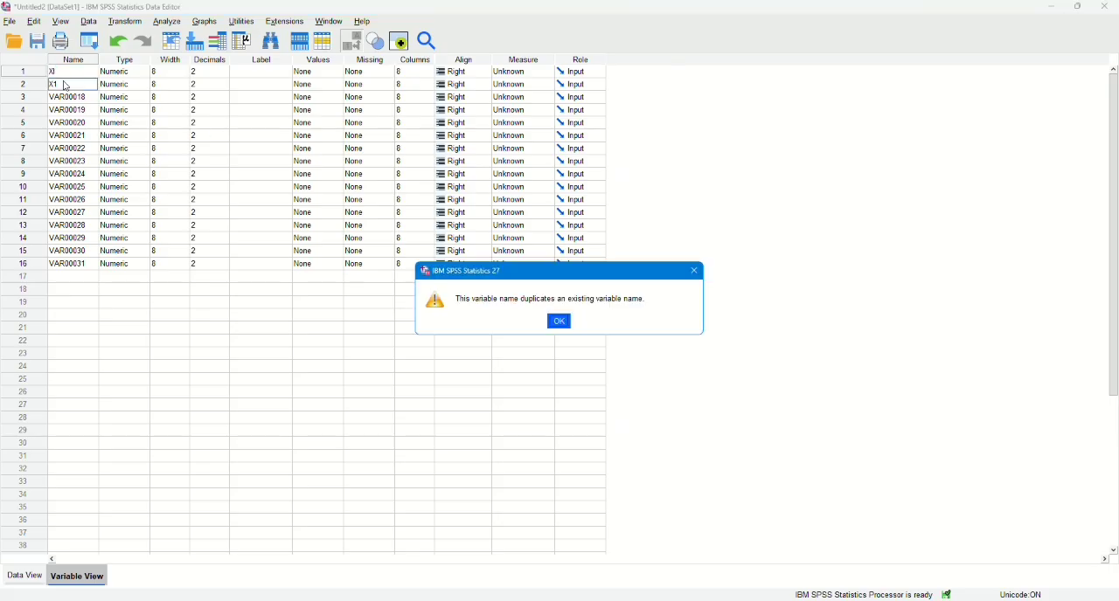
left_click(557, 321)
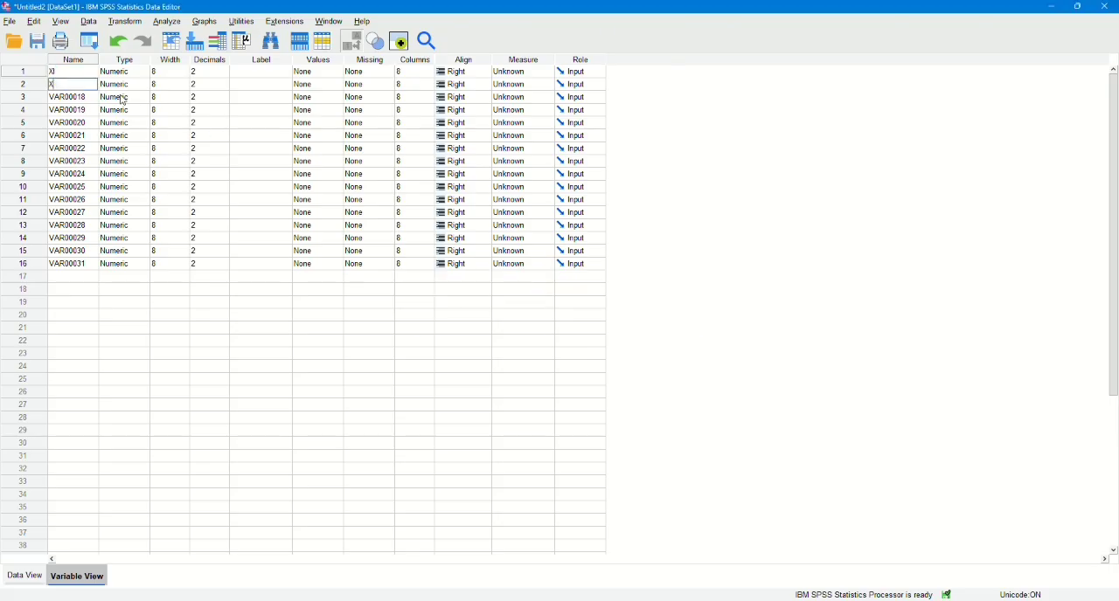
Rename the second, third and fourth variables of the dataset as X2, X3 and X4.
double_click(87, 96)
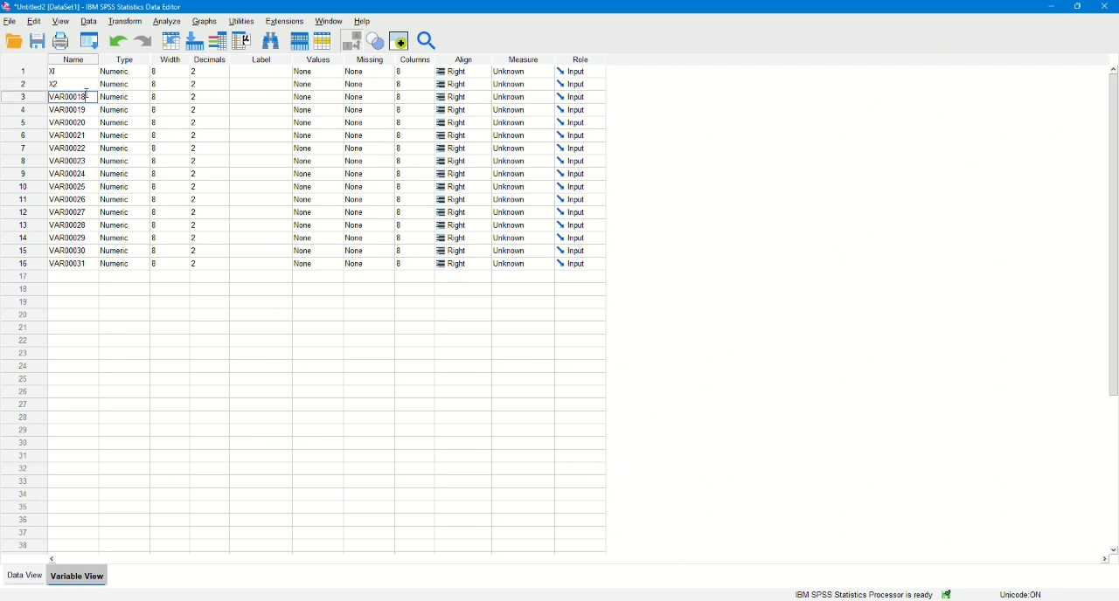
left_click_drag(88, 96, 46, 101)
type("X3")
left_click(68, 109)
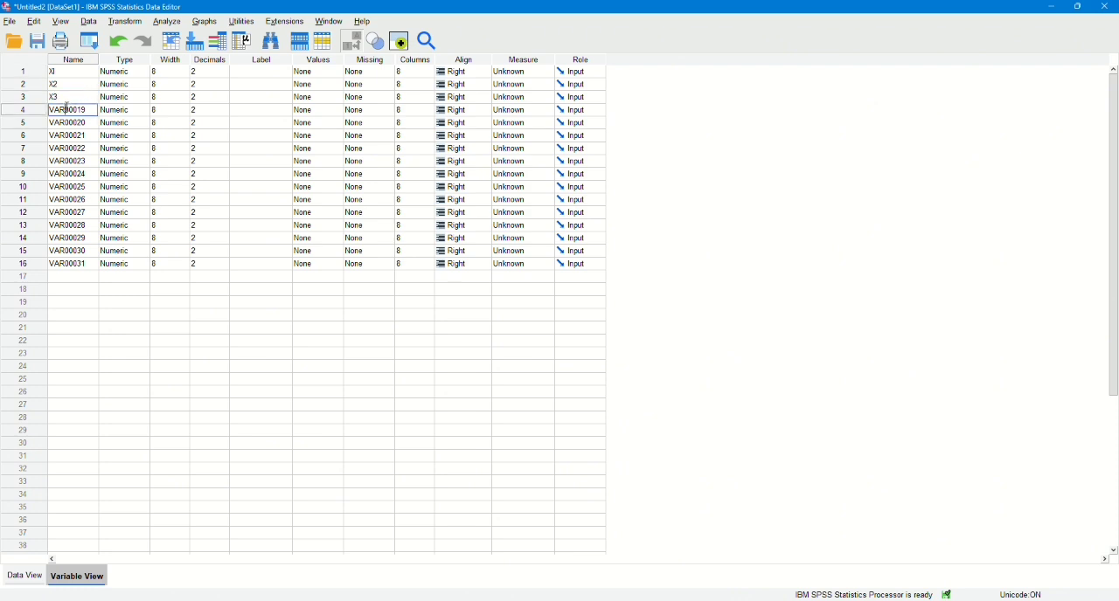
left_click_drag(91, 112, 46, 111)
type("X4")
Rename the fifth and sixth variables, VAR00020 and VAR00021, as X5 and X6.
left_click(74, 126)
left_click_drag(92, 122, 51, 124)
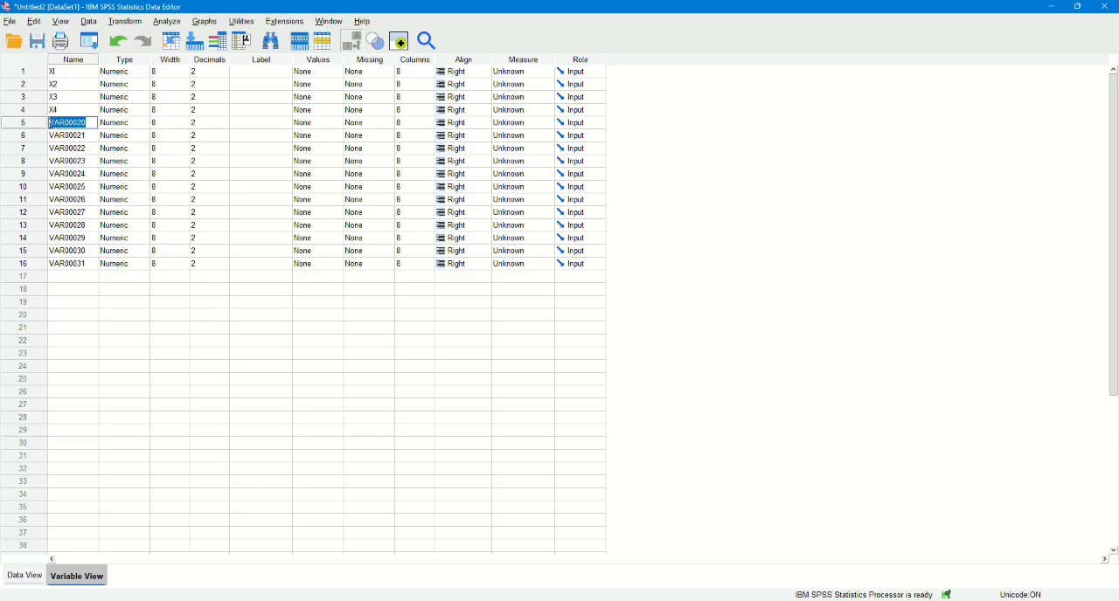
type("X5")
key("Return")
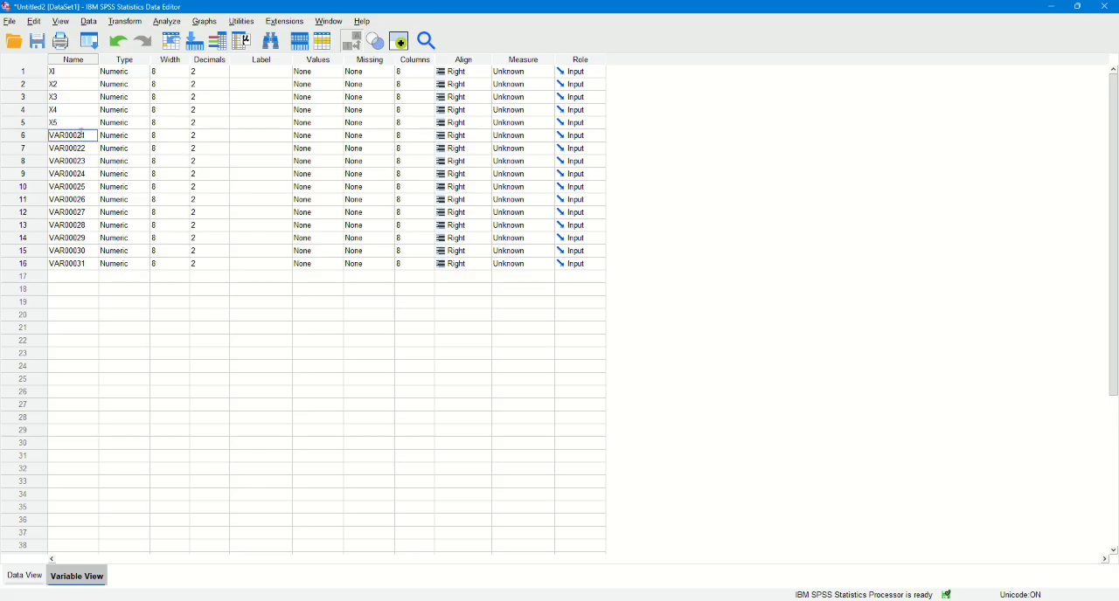
left_click_drag(87, 135, 41, 140)
type("X6")
Rename the seventh and eighth variables, VAR00022 and VAR00023, as X7 and X8.
left_click(80, 149)
left_click_drag(85, 148, 36, 151)
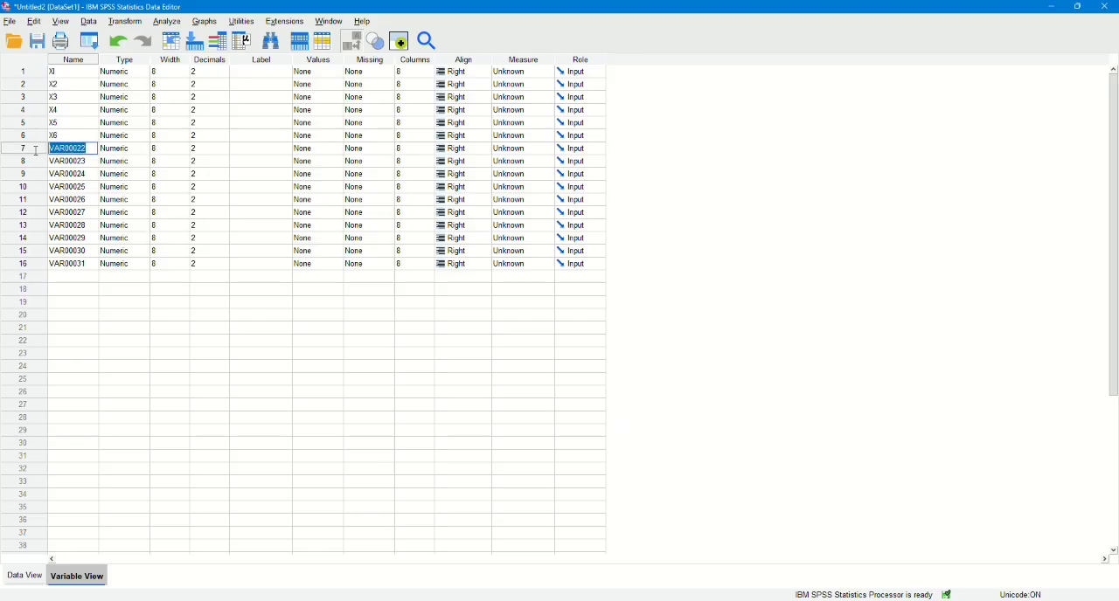
type("X7")
left_click(56, 161)
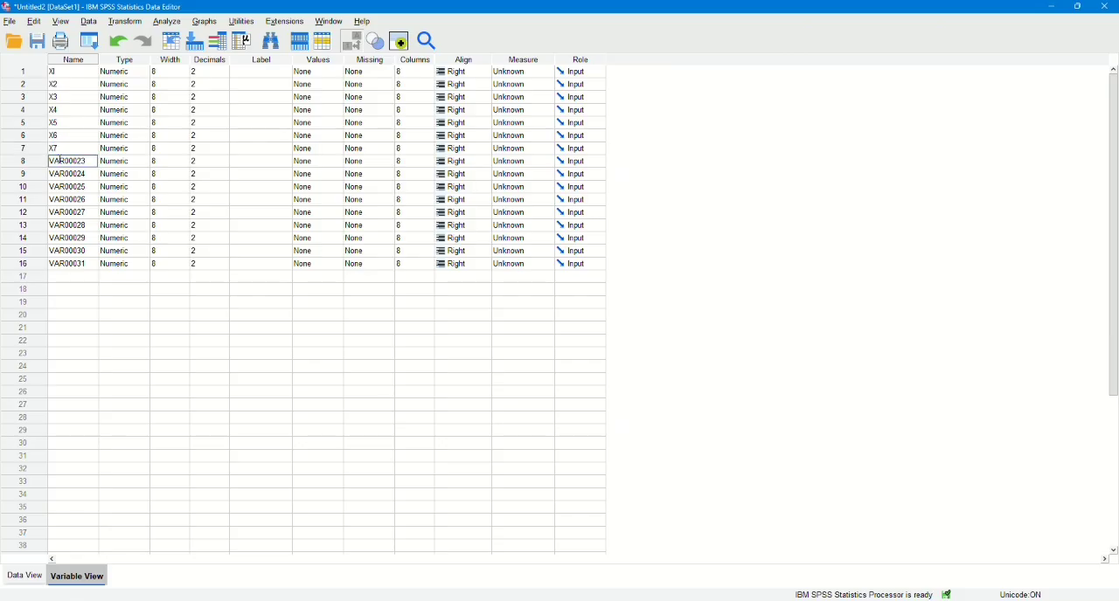
left_click_drag(92, 161, 30, 163)
type("X8")
Rename the ninth and tenth variables, VAR00024 and VAR00025, as X9 and X10.
left_click(65, 175)
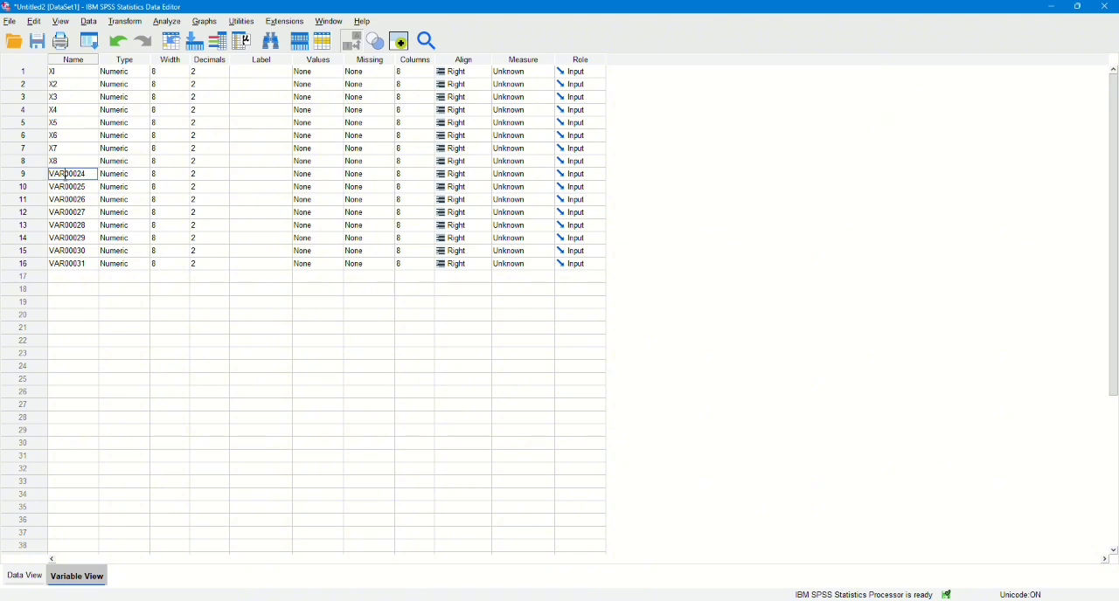
left_click_drag(88, 175, 75, 175)
type("X9")
double_click(57, 188)
left_click_drag(86, 187, 40, 188)
type("X10")
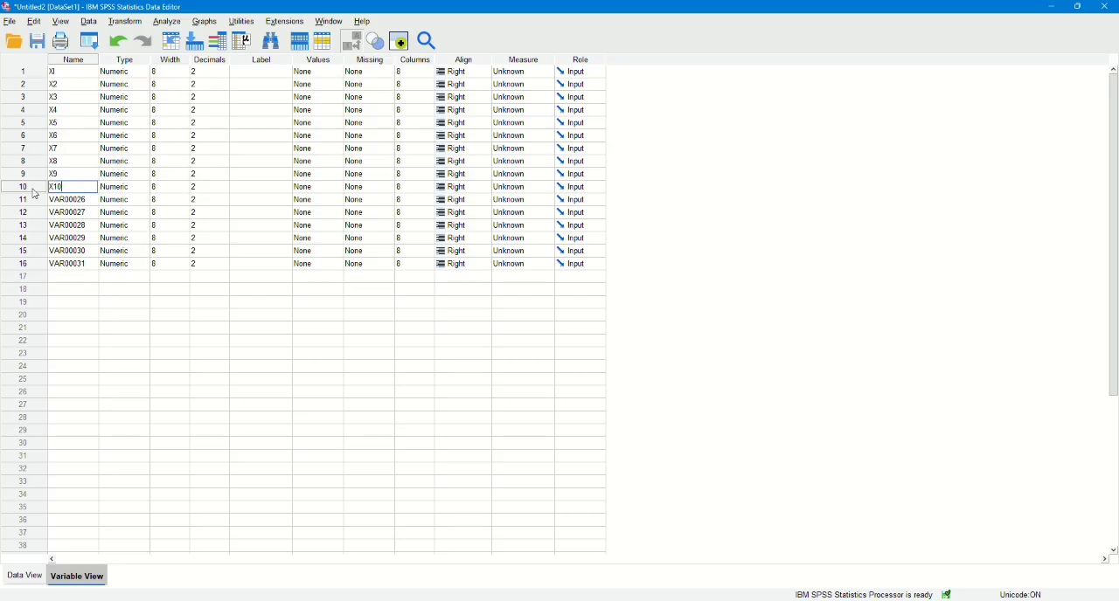
Rename the eleventh and twelfth variables, VAR00026 and VAR00027, as X11 and X12.
double_click(75, 199)
left_click_drag(91, 200, 31, 203)
type("X11")
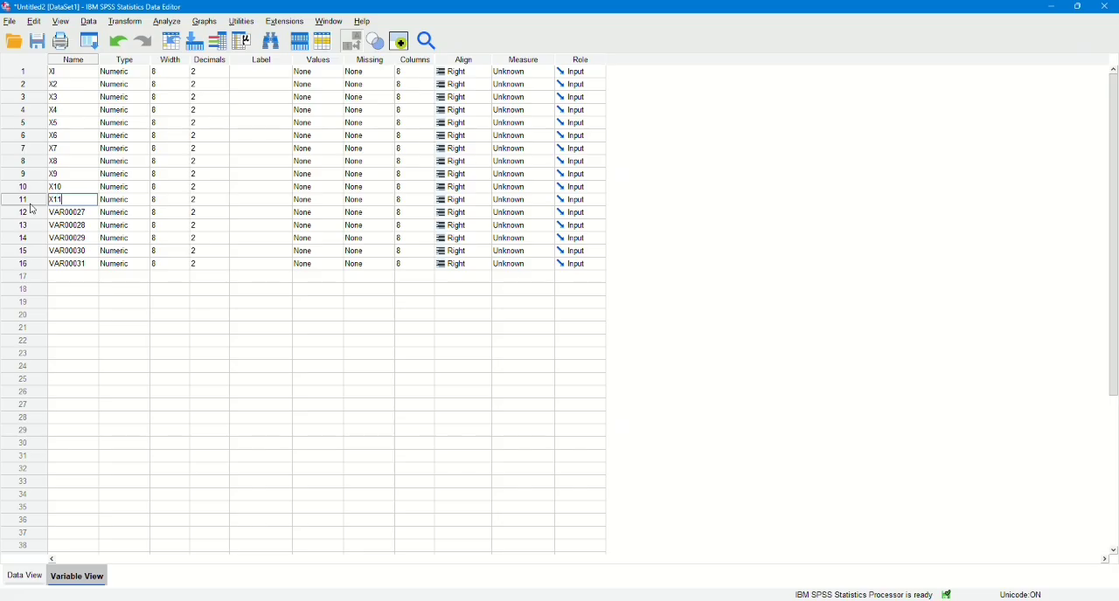
left_click(78, 213)
left_click(86, 213)
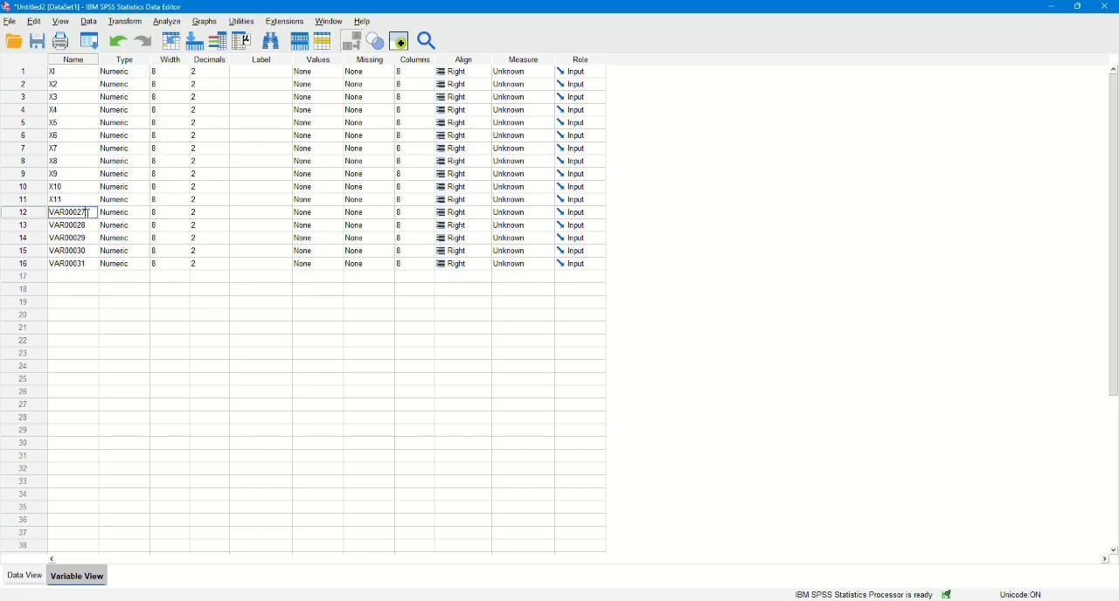
left_click_drag(87, 214, 26, 219)
type("X12")
left_click(23, 575)
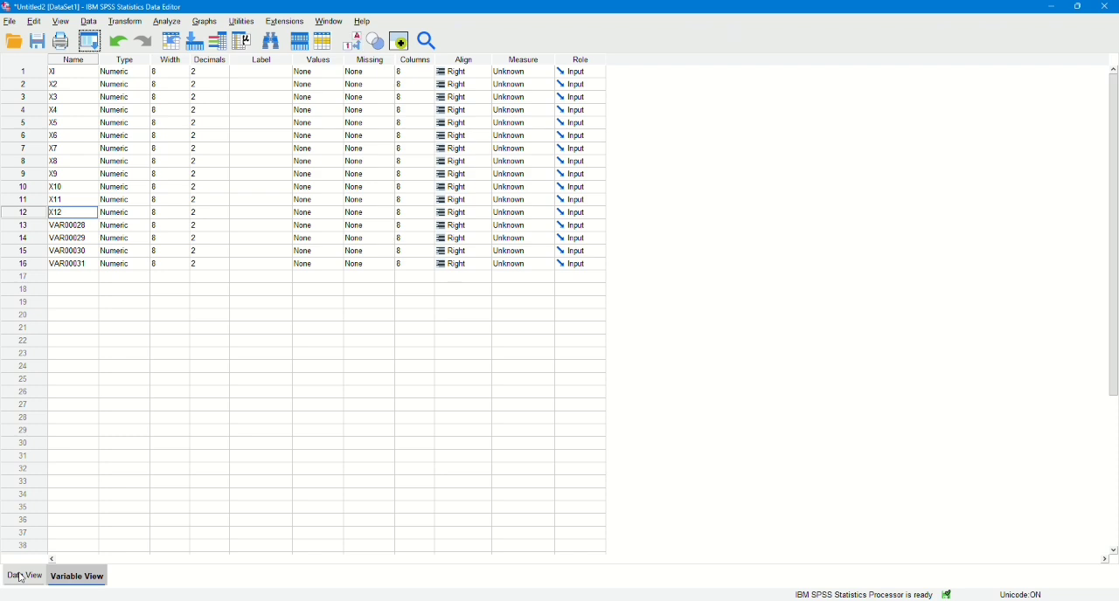
left_click(96, 580)
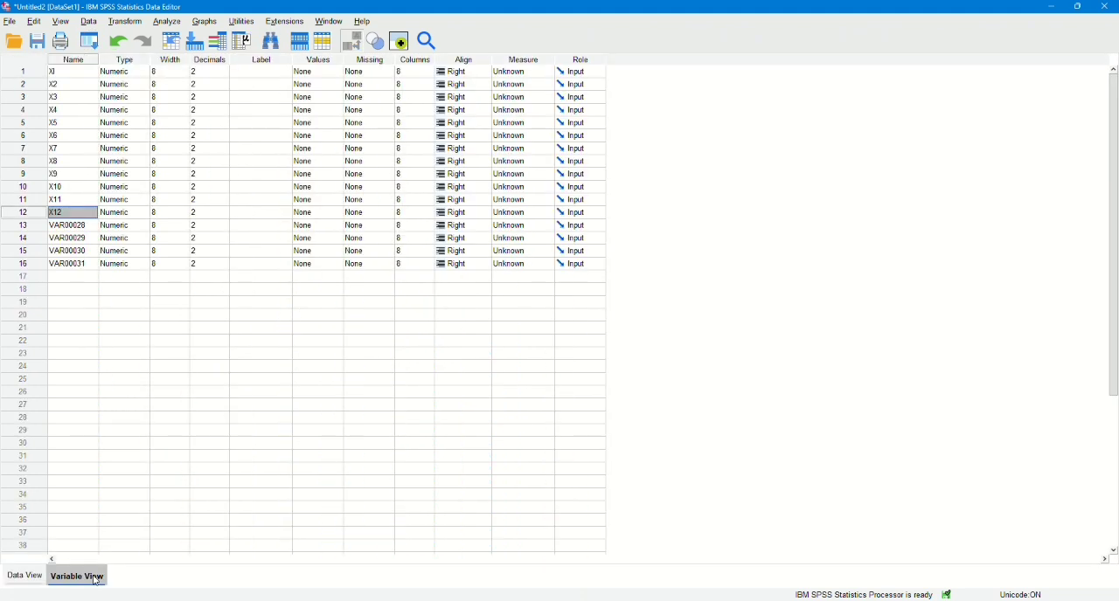
Rename the variables VAR00028, VAR00029 and VAR00030 as X13, X14 and X15.
double_click(84, 230)
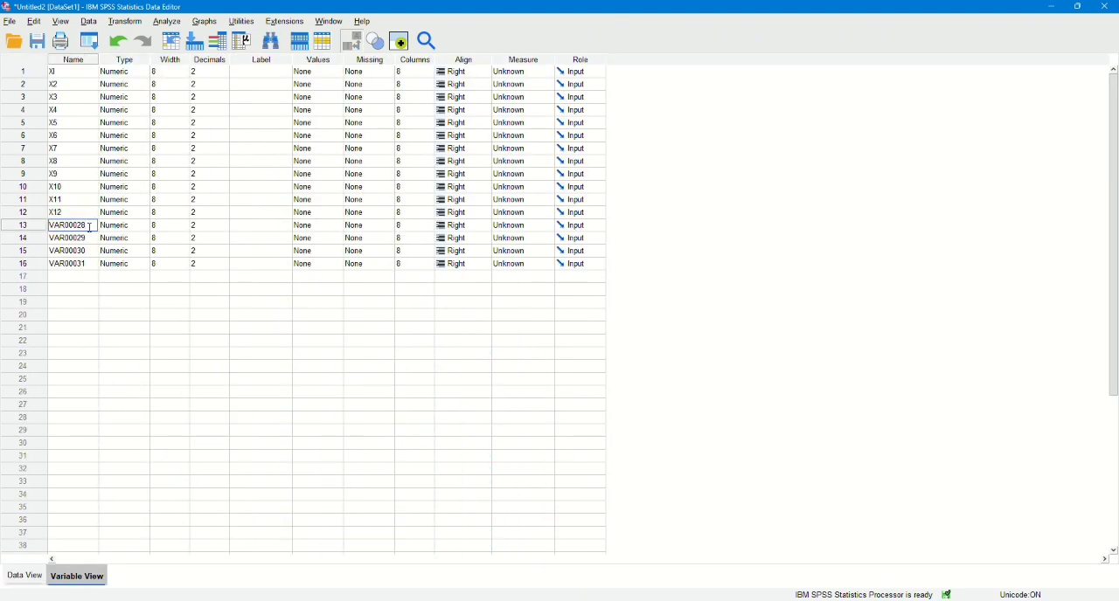
key("ctrl+a")
type("X13")
double_click(90, 238)
left_click_drag(90, 237, 49, 245)
type("X14")
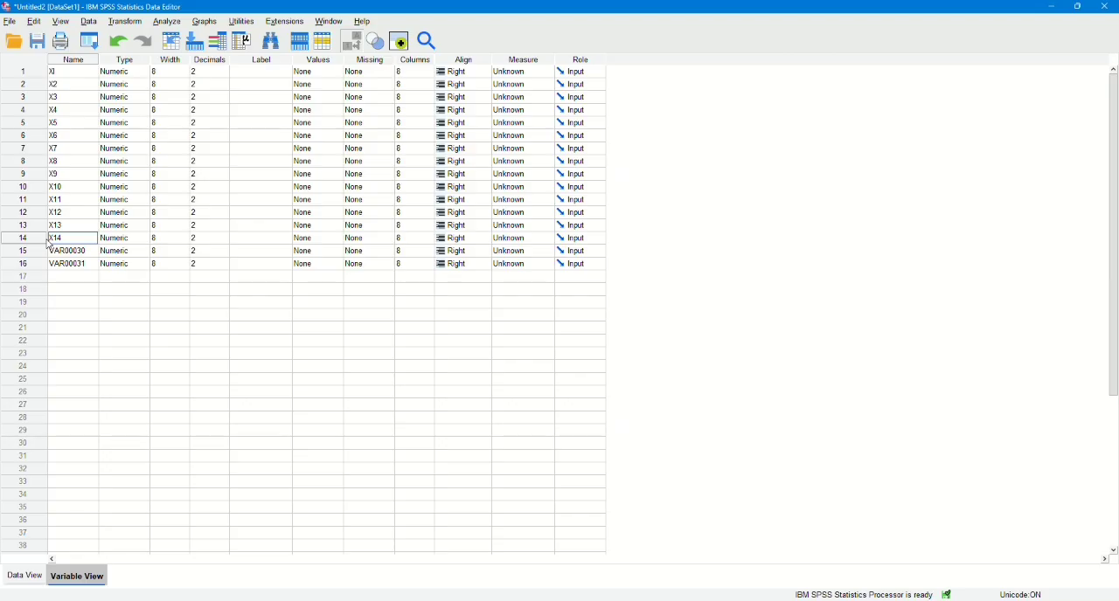
double_click(81, 251)
left_click_drag(87, 251, 49, 254)
type("X15")
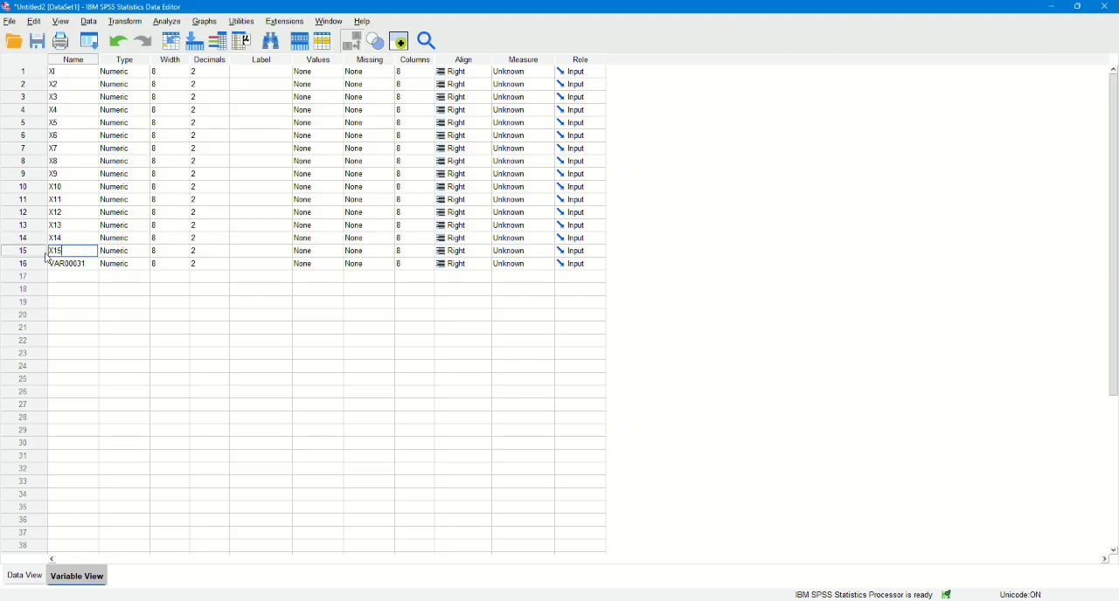
Rename the last variable, VAR00031, as Total.
double_click(77, 264)
left_click_drag(90, 264, 41, 267)
type("TOTA")
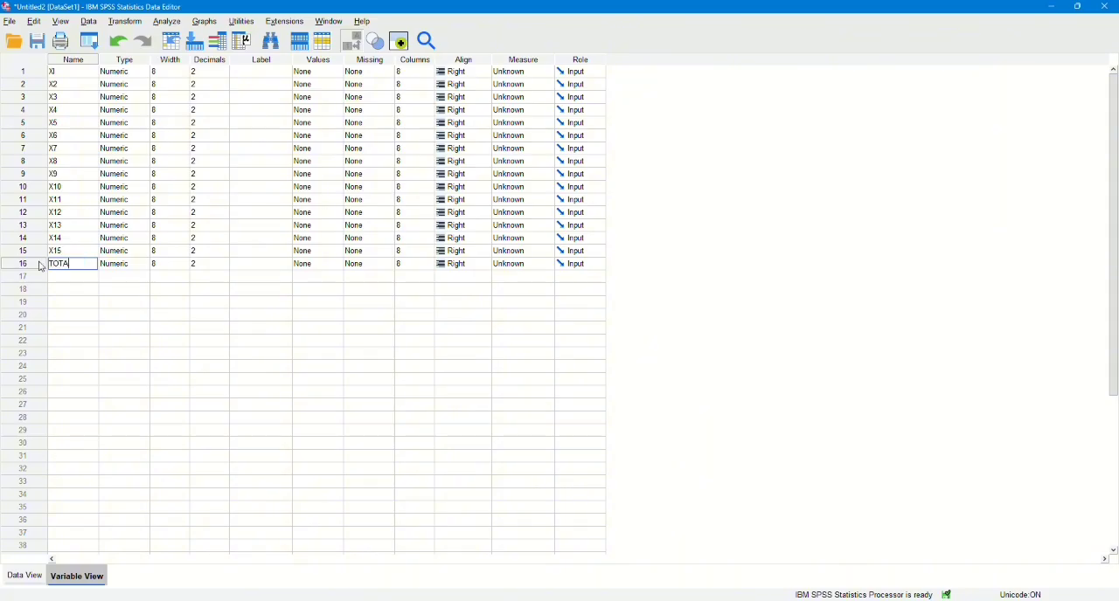
type("L")
key("BackSpace")
key("BackSpace")
key("BackSpace")
key("BackSpace")
type("otal")
left_click(68, 379)
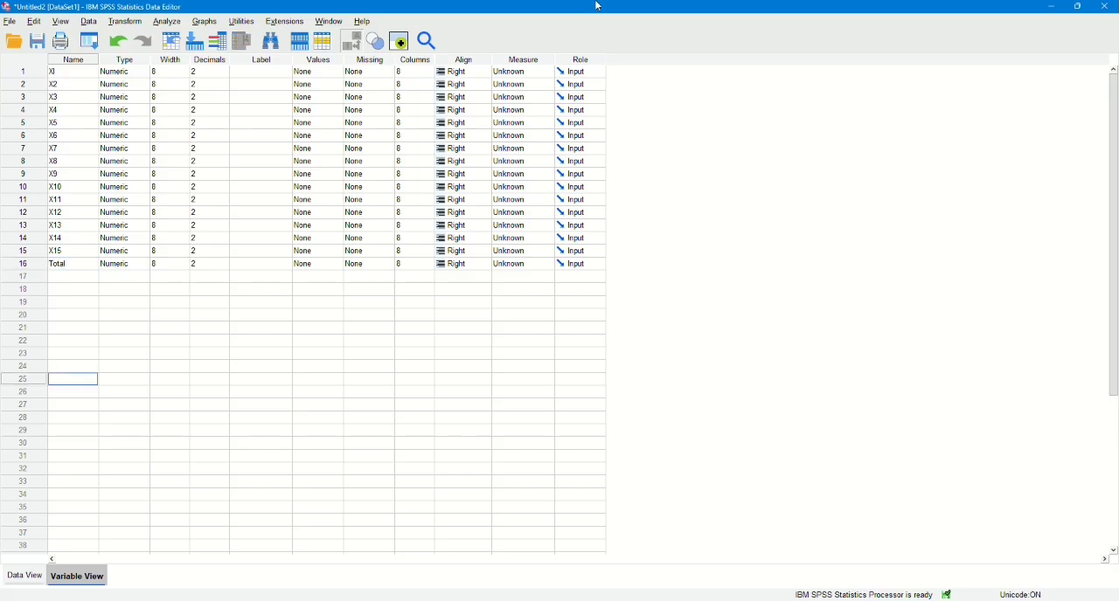
Run a two-tailed Pearson bivariate correlation on all variables, XI to X15 and Total, with significant correlations flagged.
key("ctrl+t")
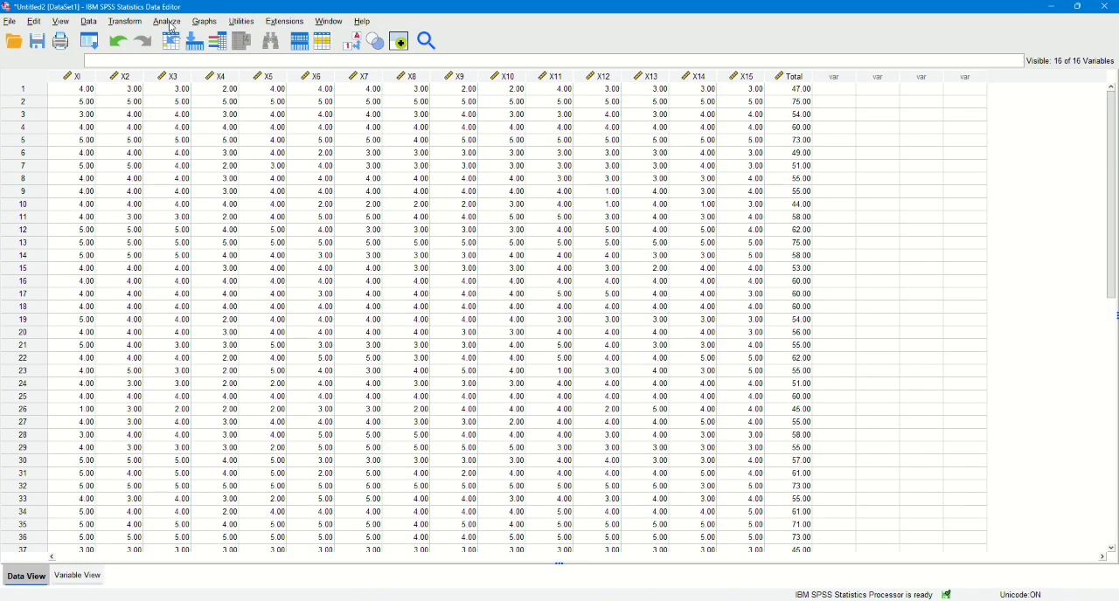
left_click(168, 22)
mouse_move(245, 189)
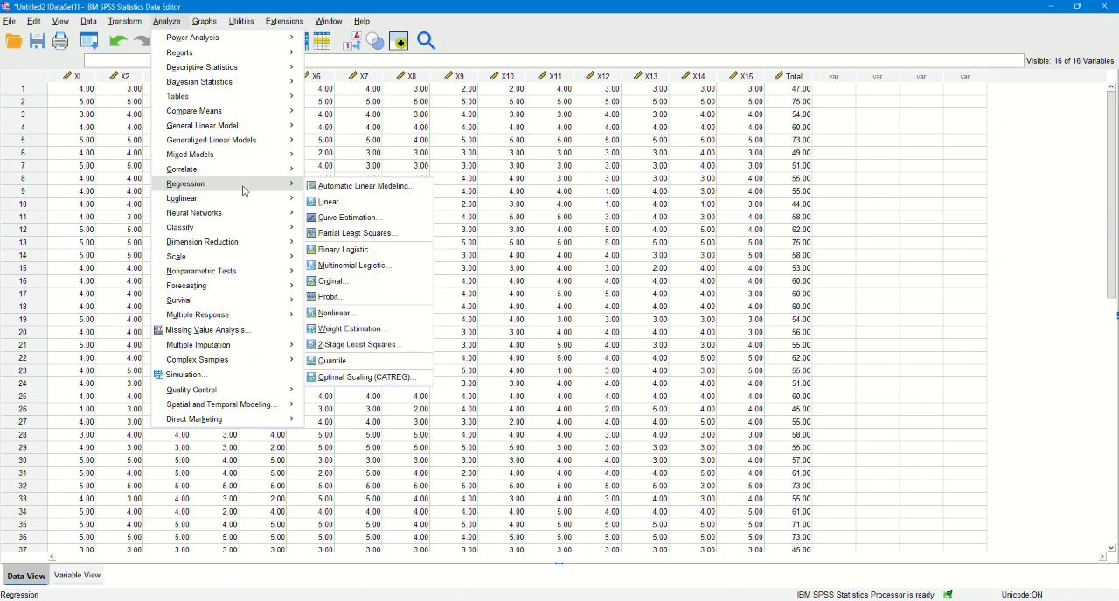
mouse_move(223, 172)
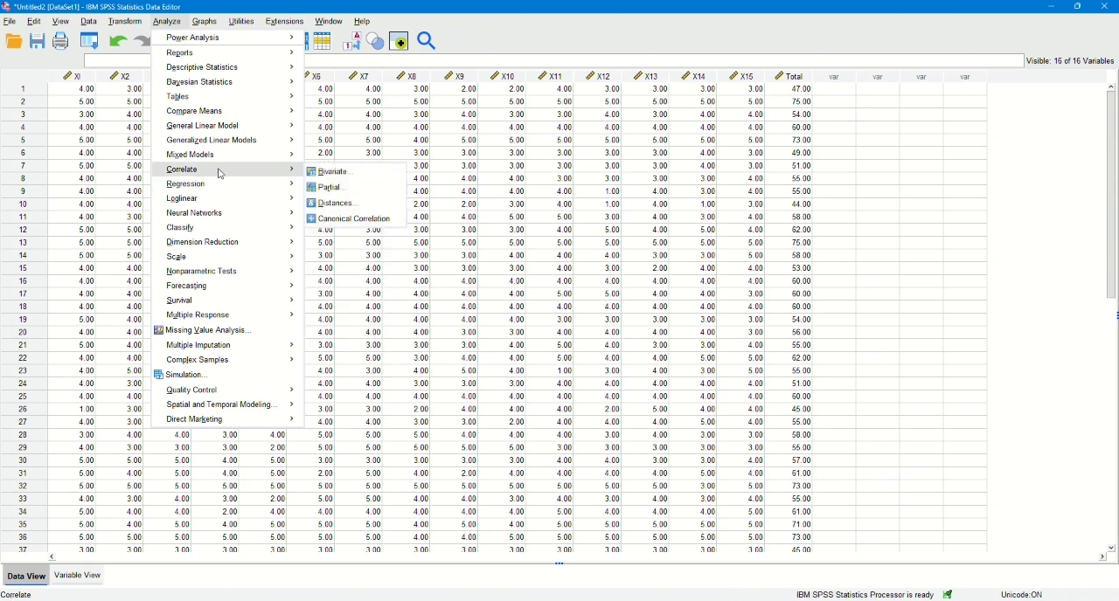
left_click(331, 173)
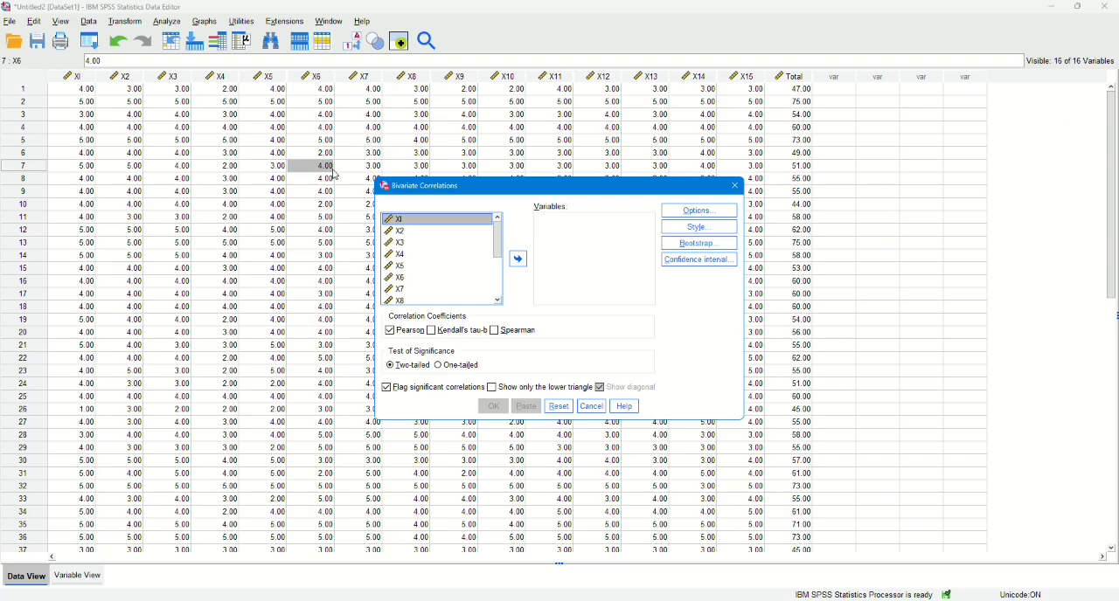
key("ctrl+a")
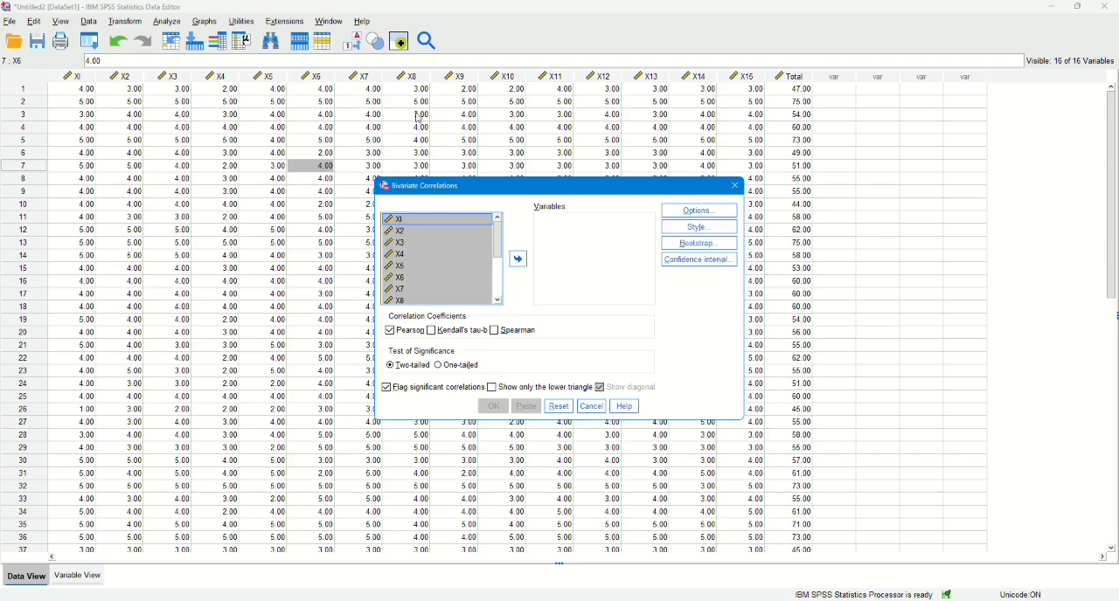
left_click(519, 260)
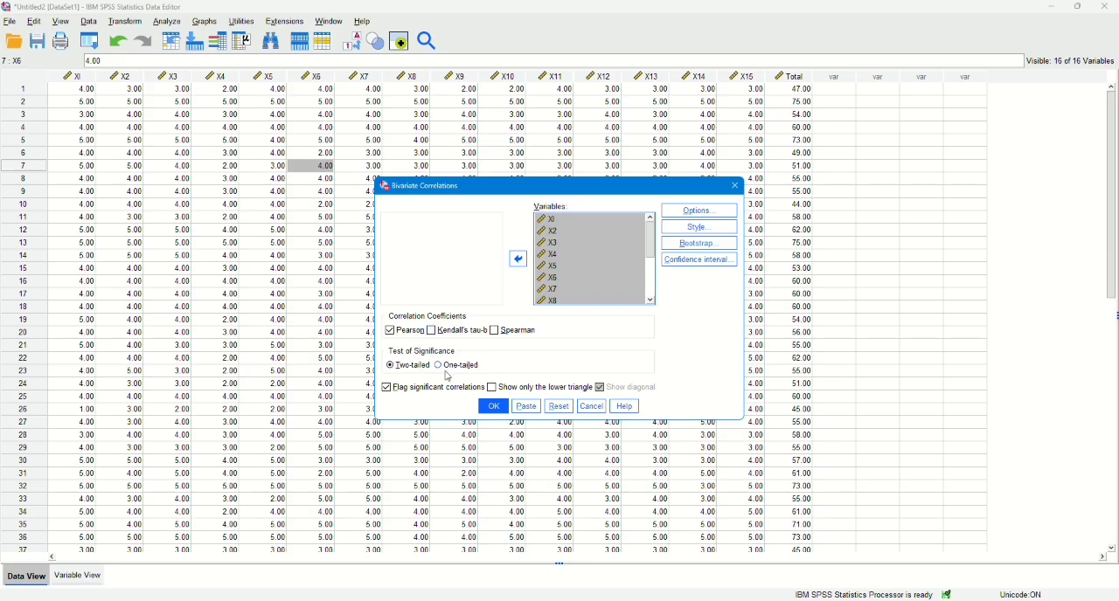
left_click(493, 410)
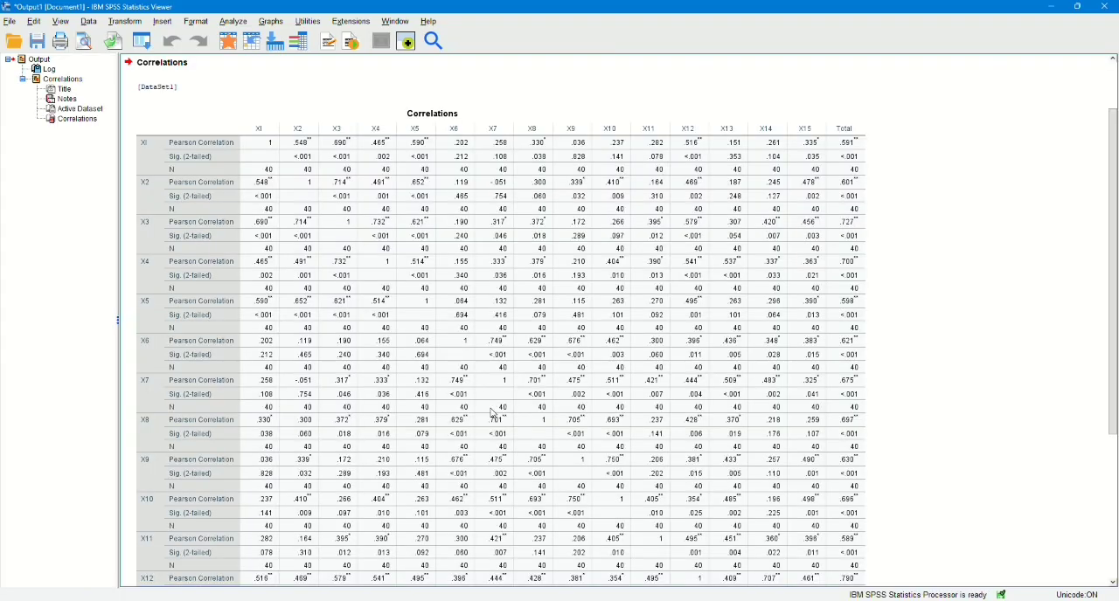
Examine each item's Pearson correlation and significance against Total in the Correlations output table.
left_click(493, 270)
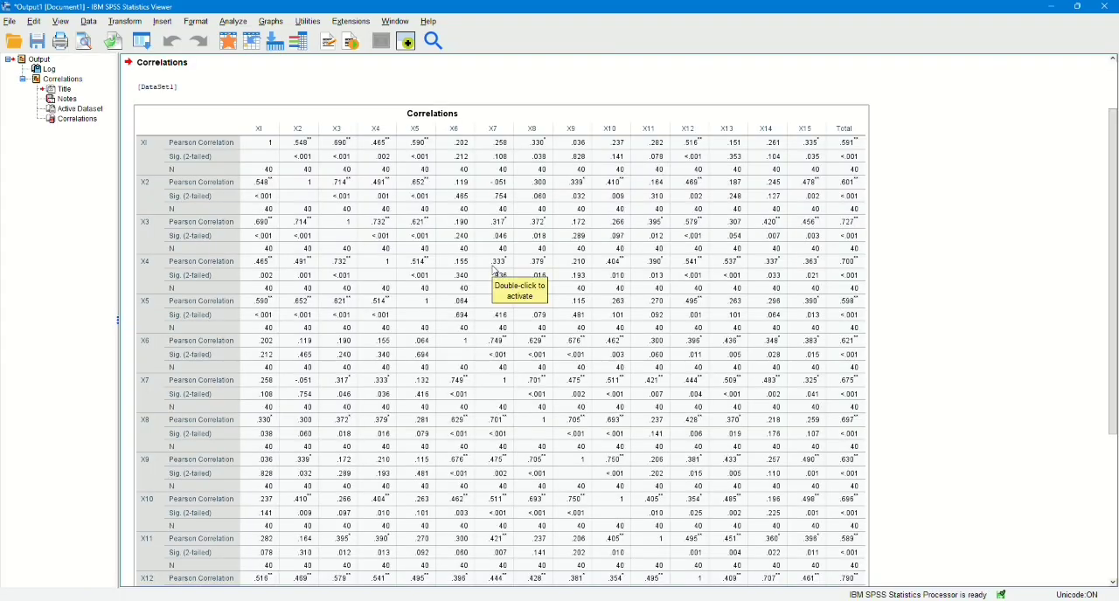
scroll(859, 286, "down", 1)
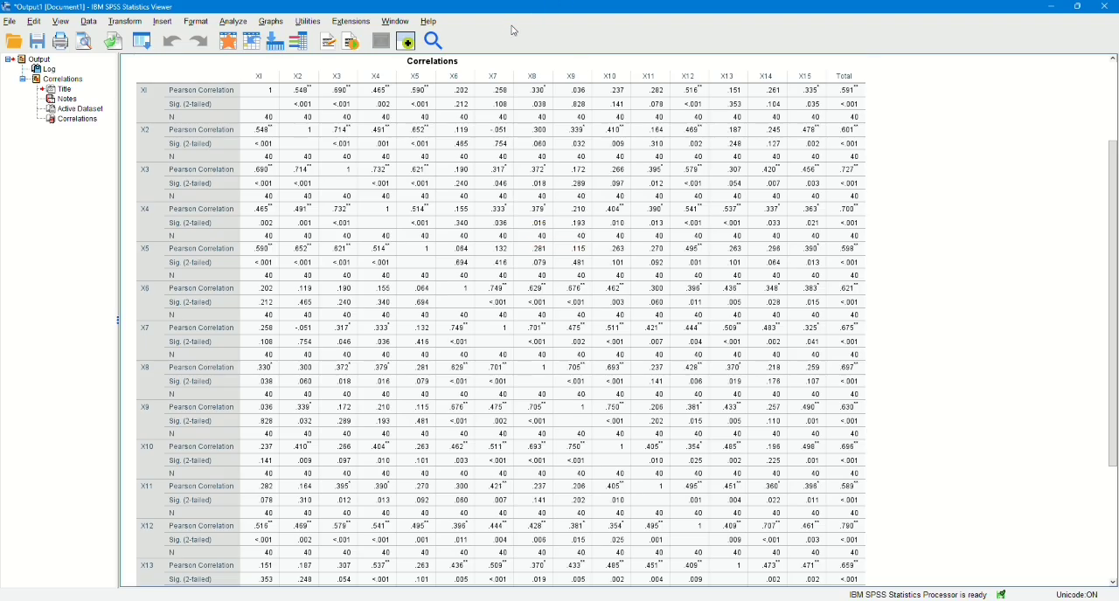
scroll(525, 231, "down", 5)
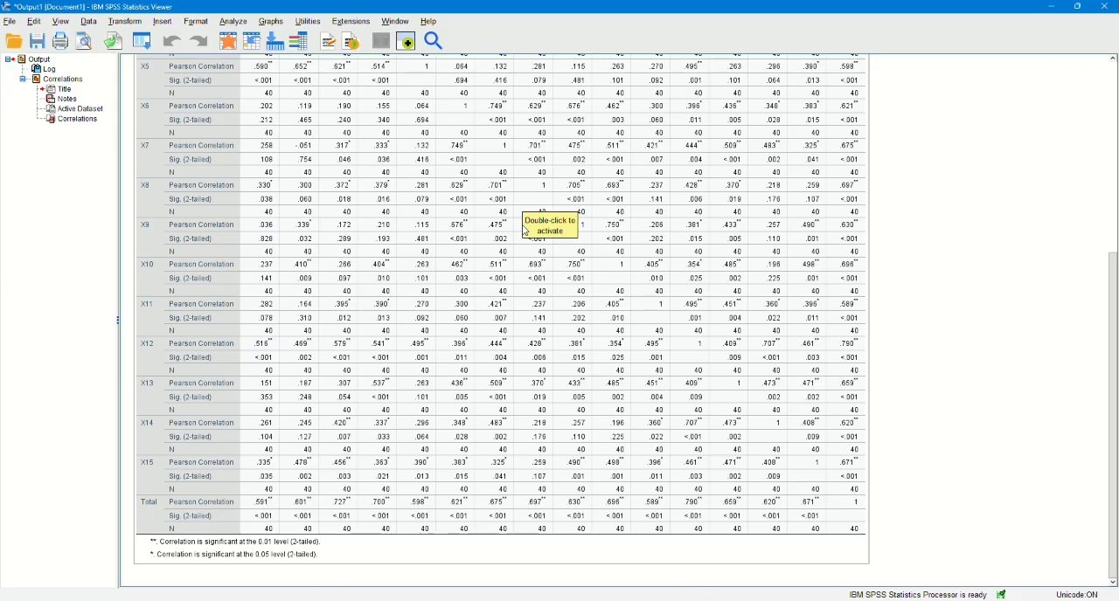
scroll(525, 230, "up", 6)
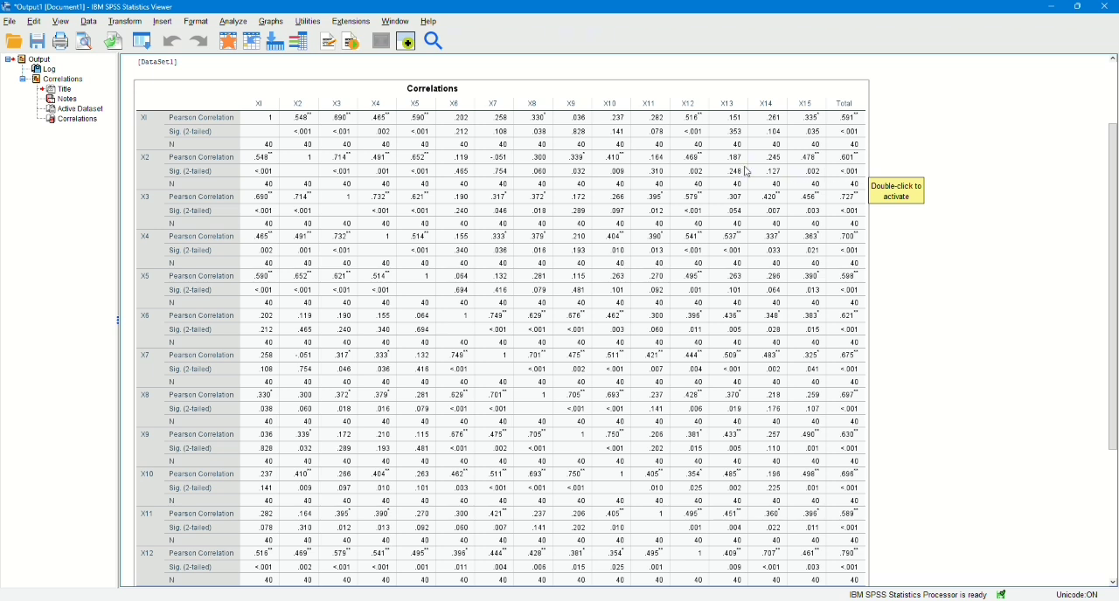
Start a Reliability Analysis on the questionnaire dataset and add XI, X2 and X3 as its items.
key("alt+Tab")
left_click(164, 23)
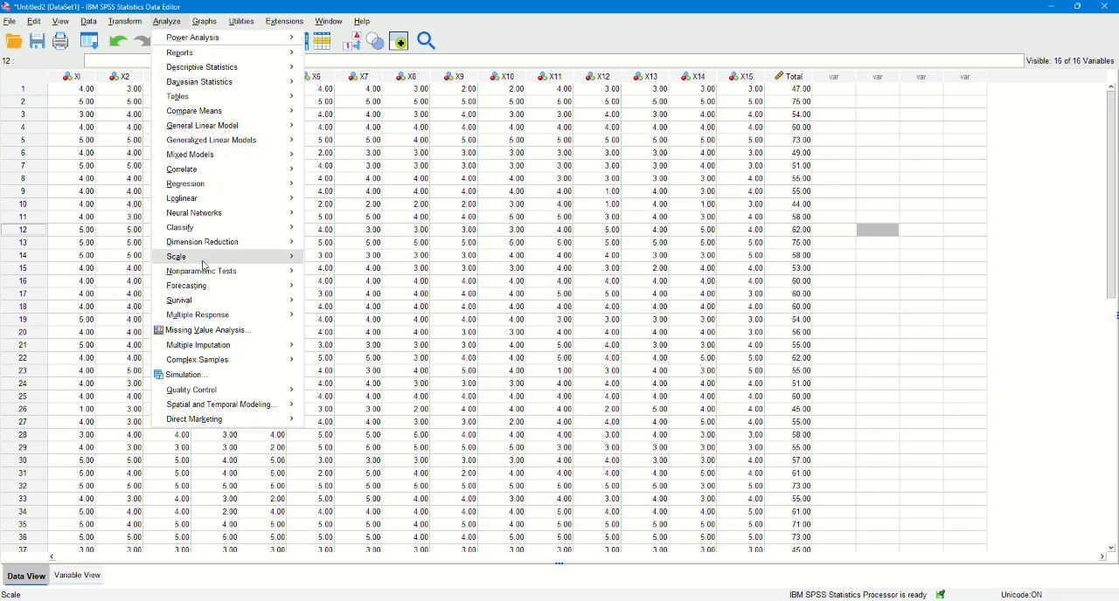
mouse_move(228, 260)
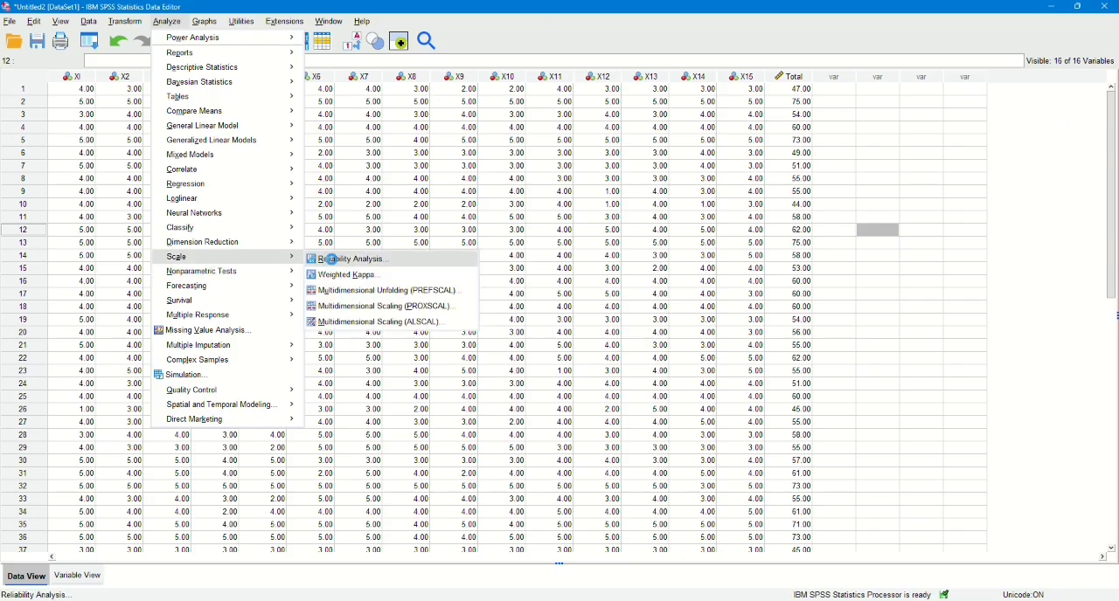
left_click(335, 262)
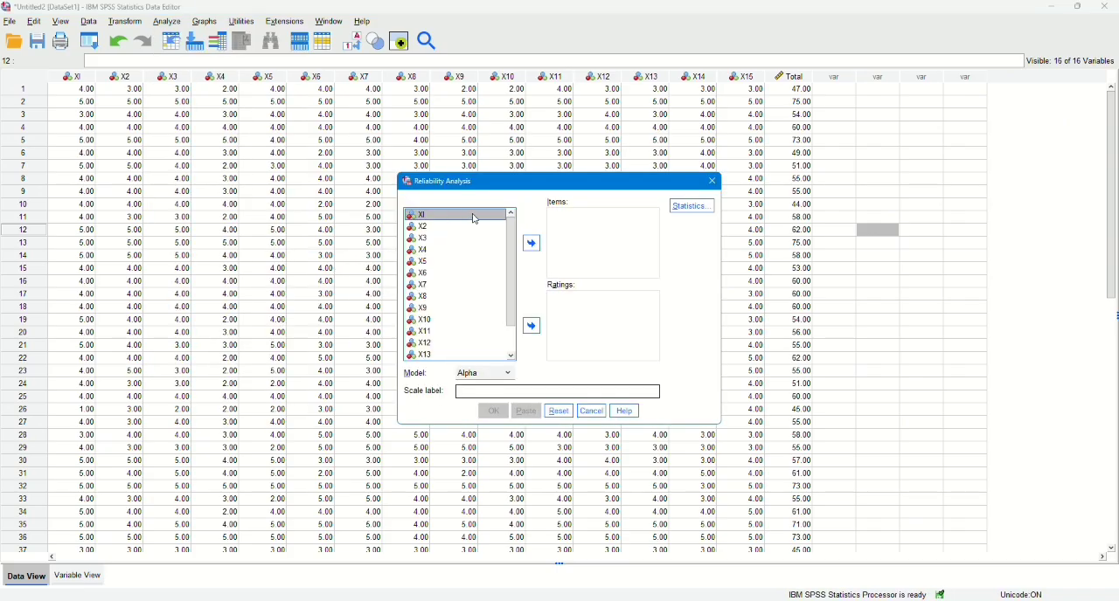
left_click(532, 243)
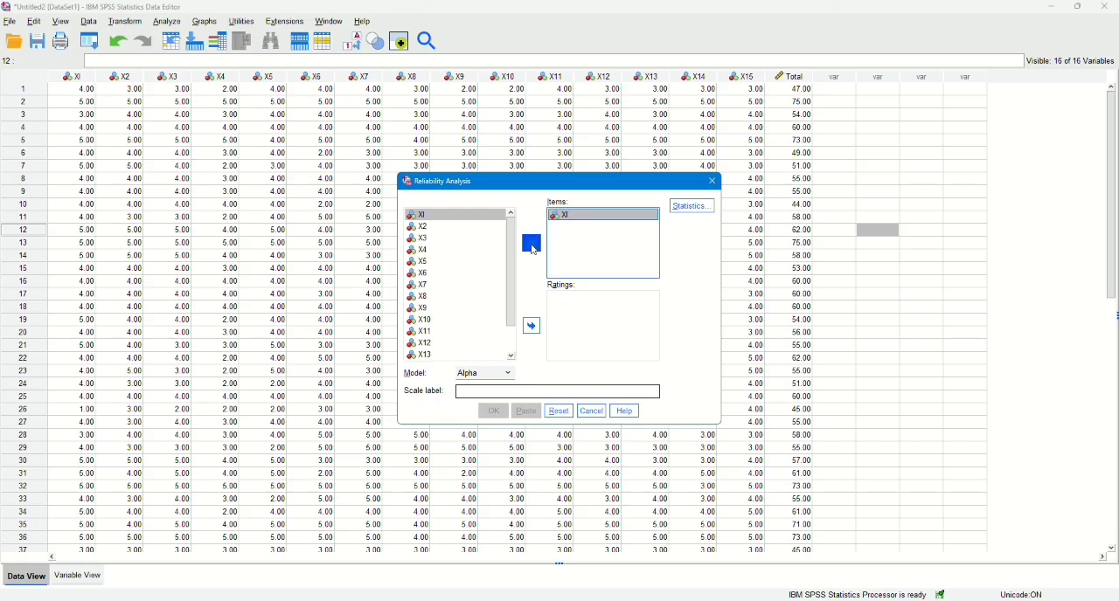
left_click(465, 228)
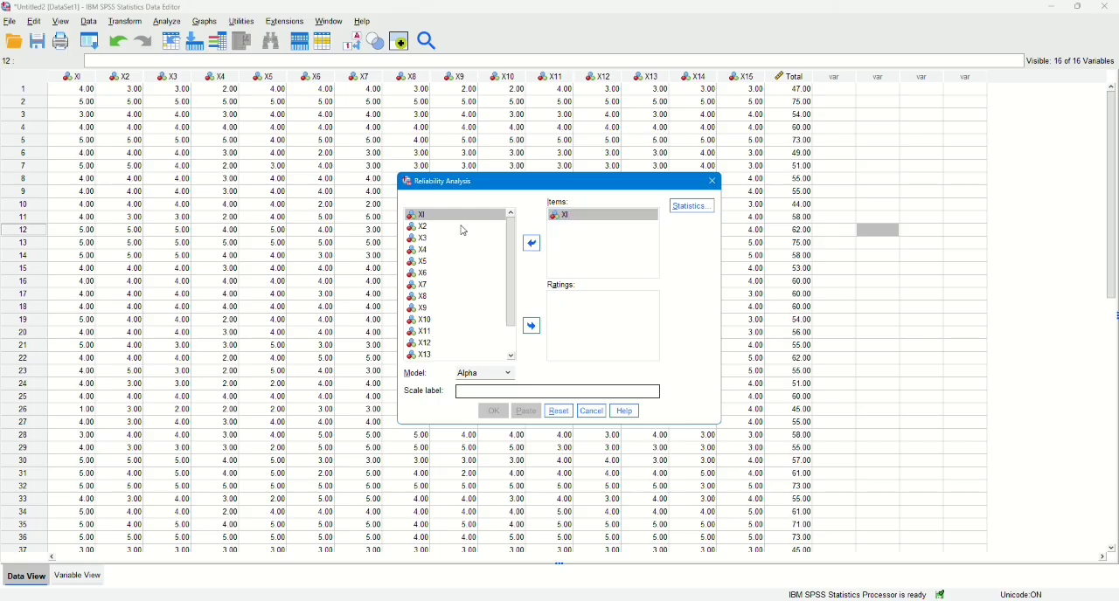
left_click(536, 245)
left_click(466, 239)
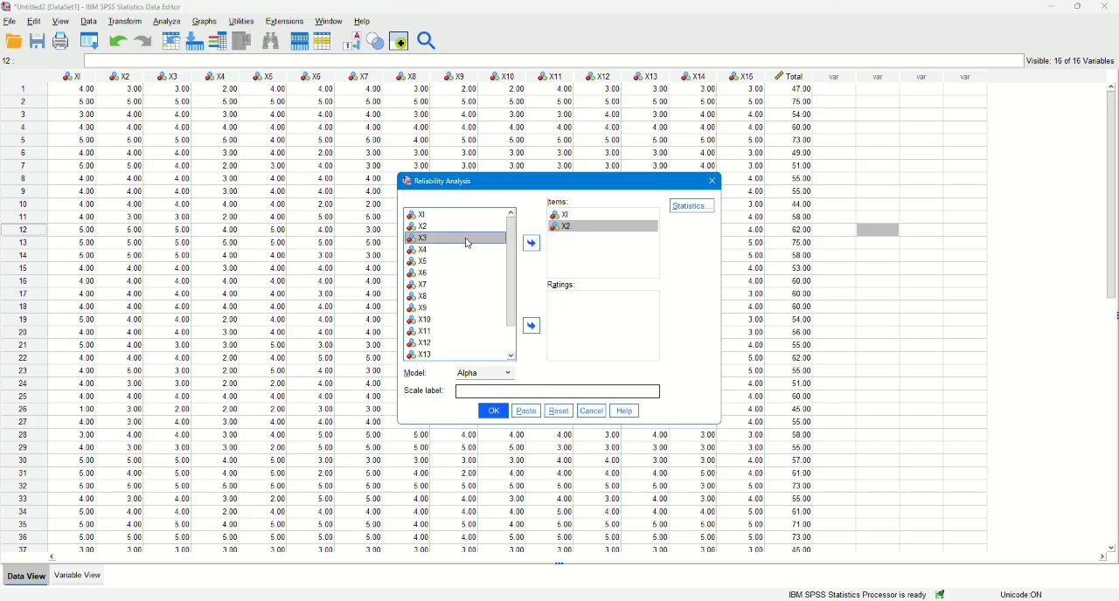
left_click(536, 244)
Add the variables X4, X5, X6 and X7 to the reliability analysis items.
left_click(469, 252)
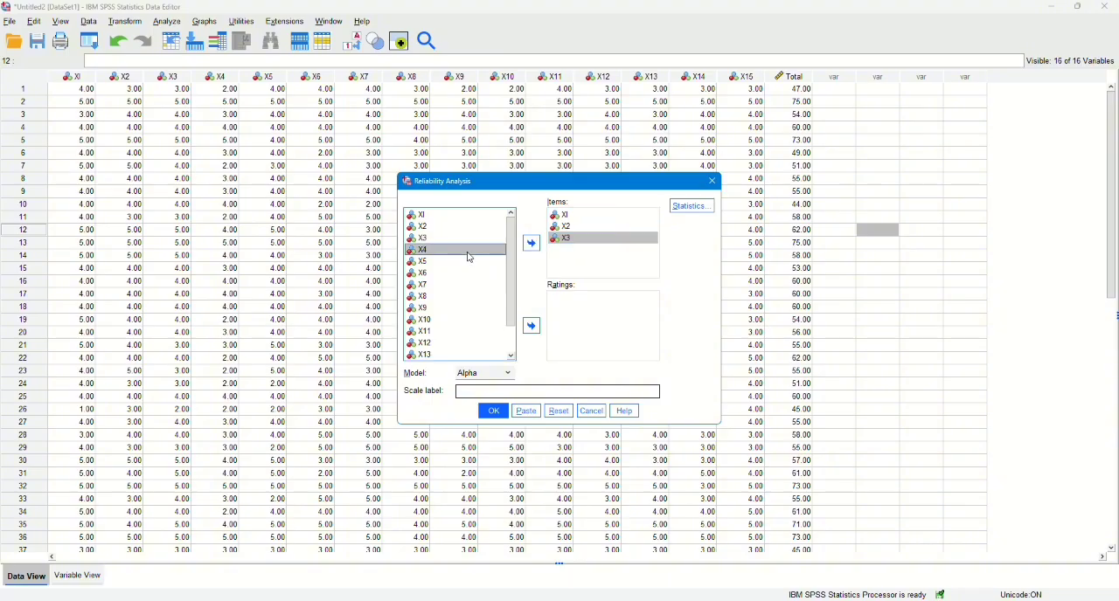
left_click(532, 244)
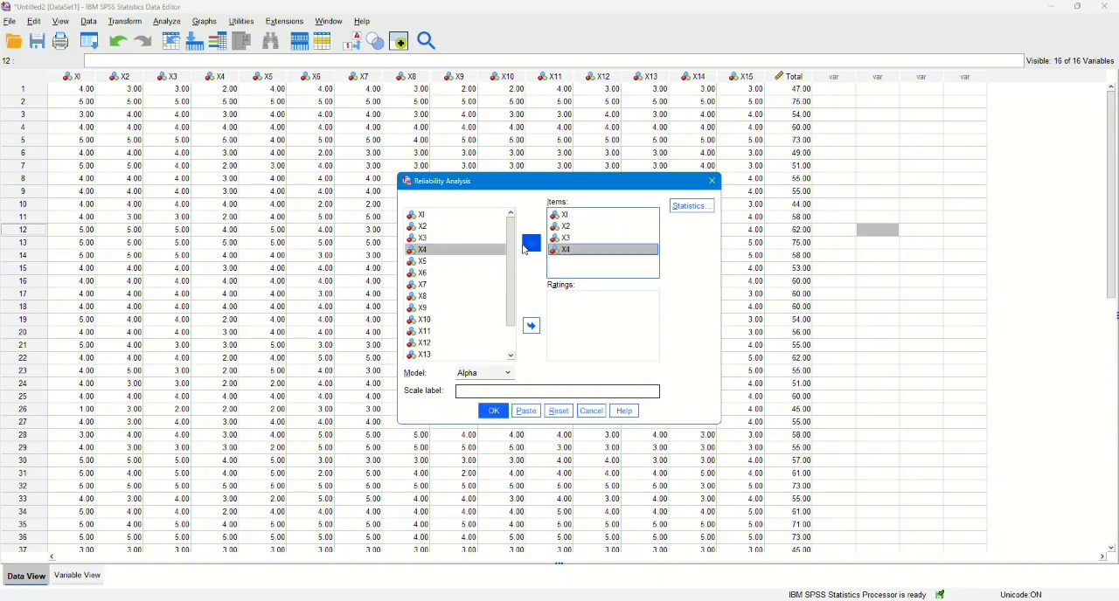
left_click(454, 262)
left_click(531, 244)
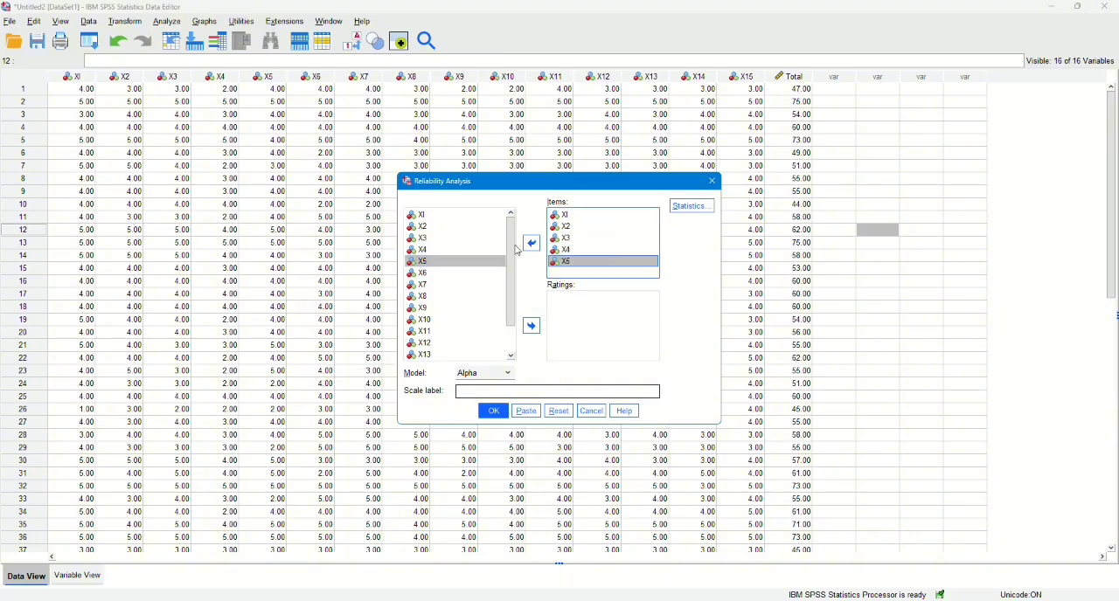
left_click(451, 274)
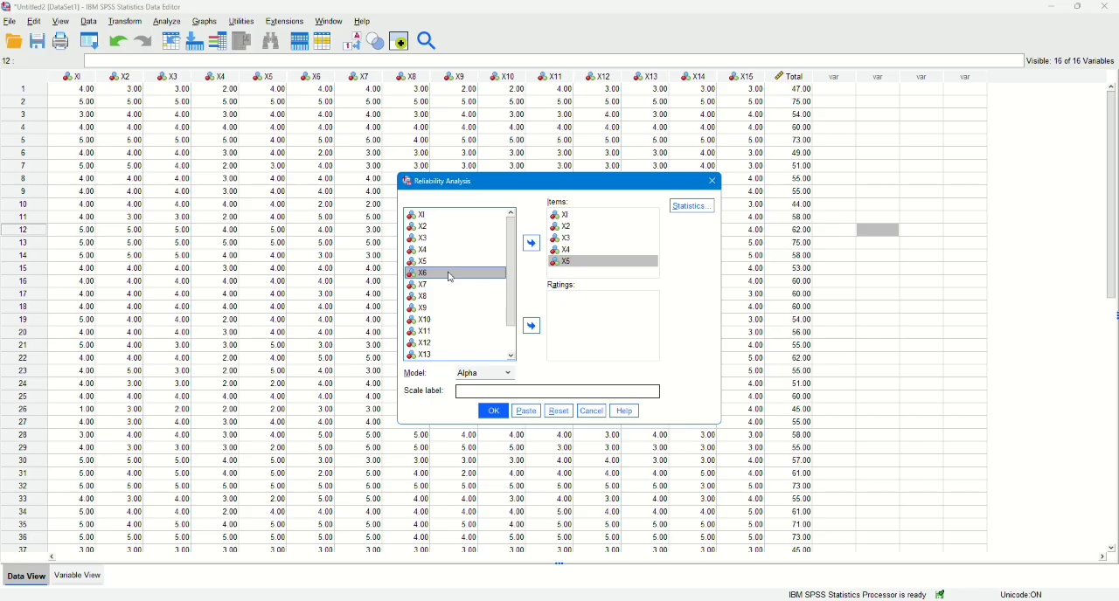
left_click(531, 243)
left_click(462, 286)
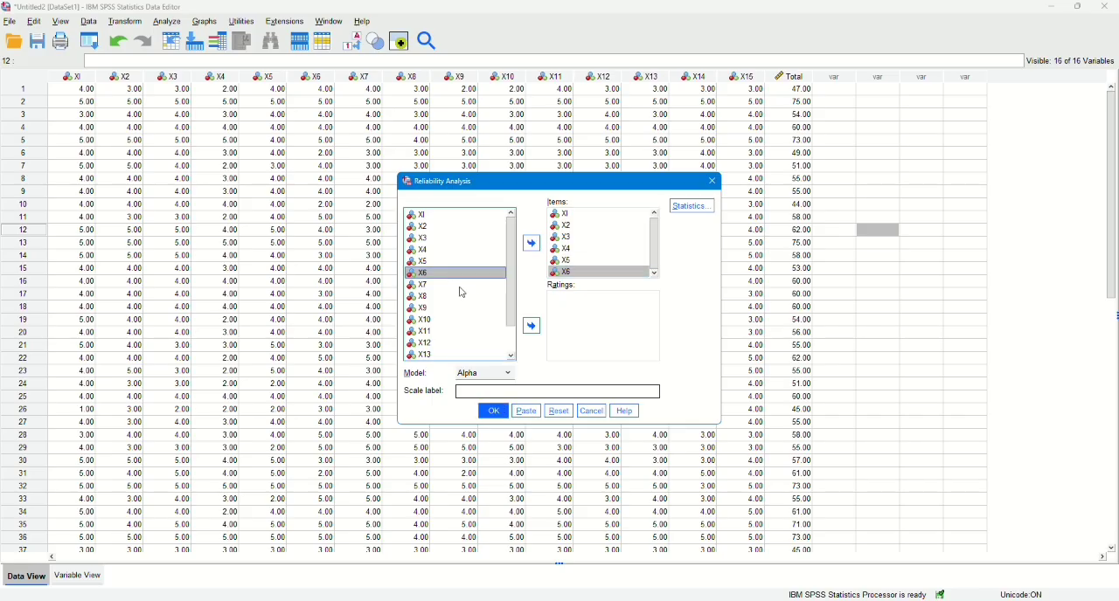
left_click(532, 252)
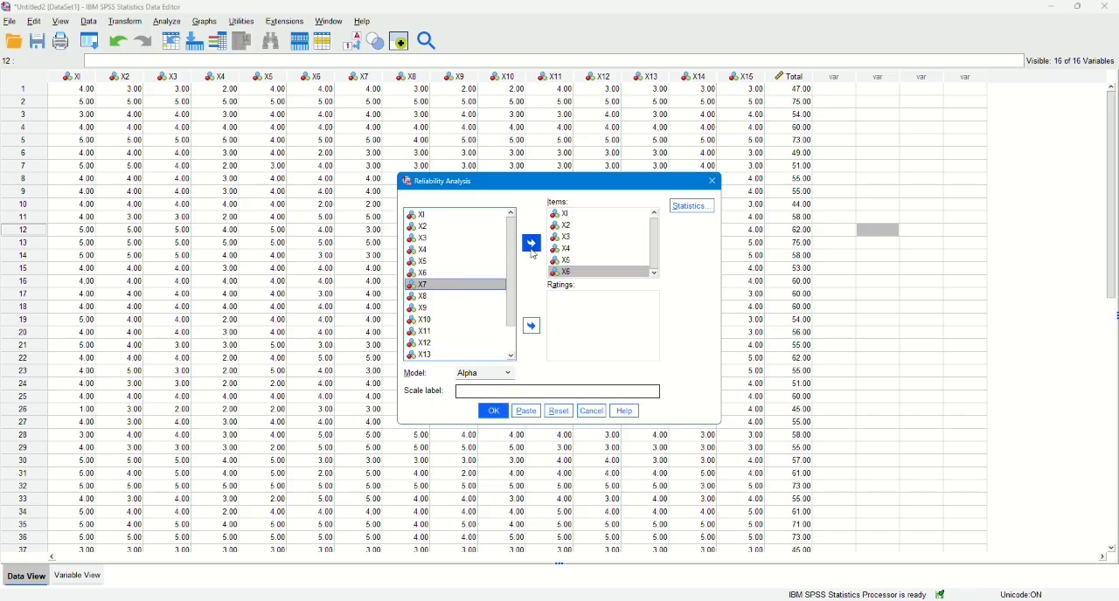
Add the variables X8, X9, X10 and X11 to the reliability analysis items.
left_click(462, 297)
left_click(535, 250)
left_click(447, 310)
left_click(535, 249)
left_click(430, 324)
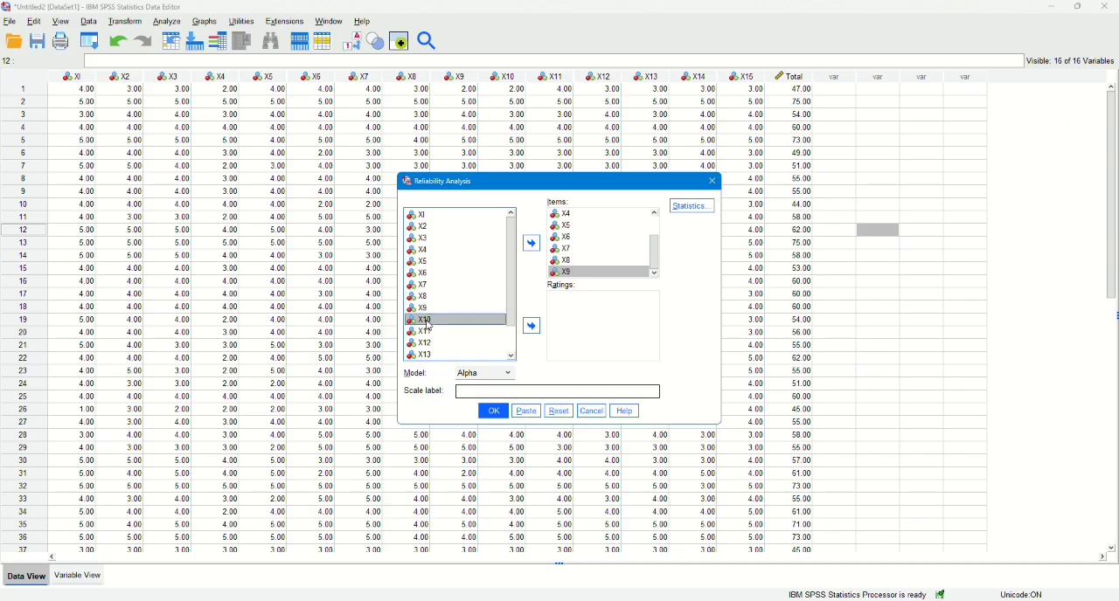
left_click(535, 246)
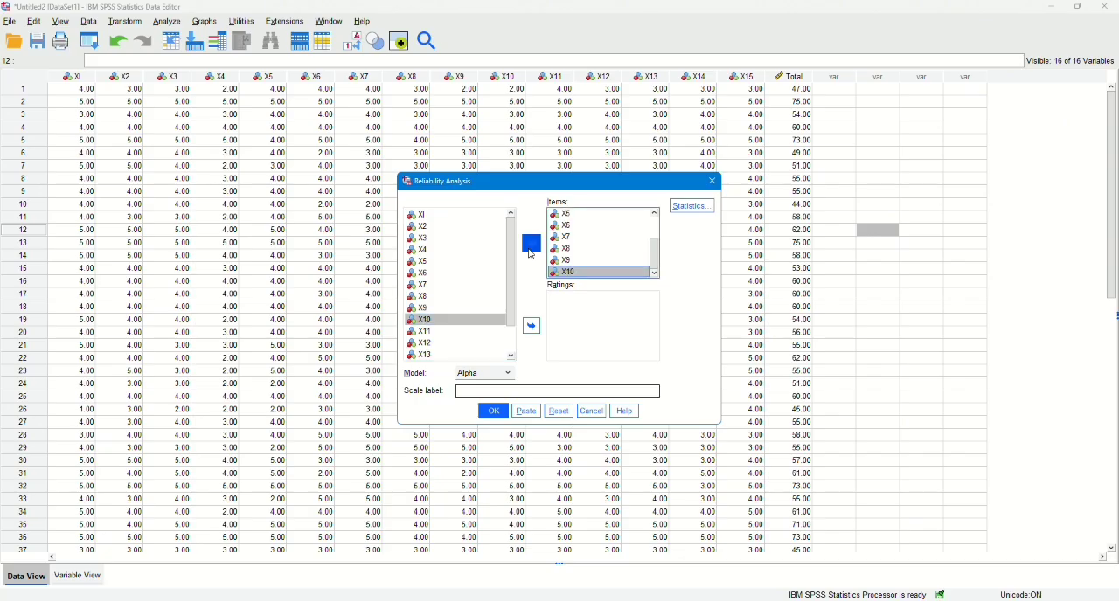
left_click(434, 335)
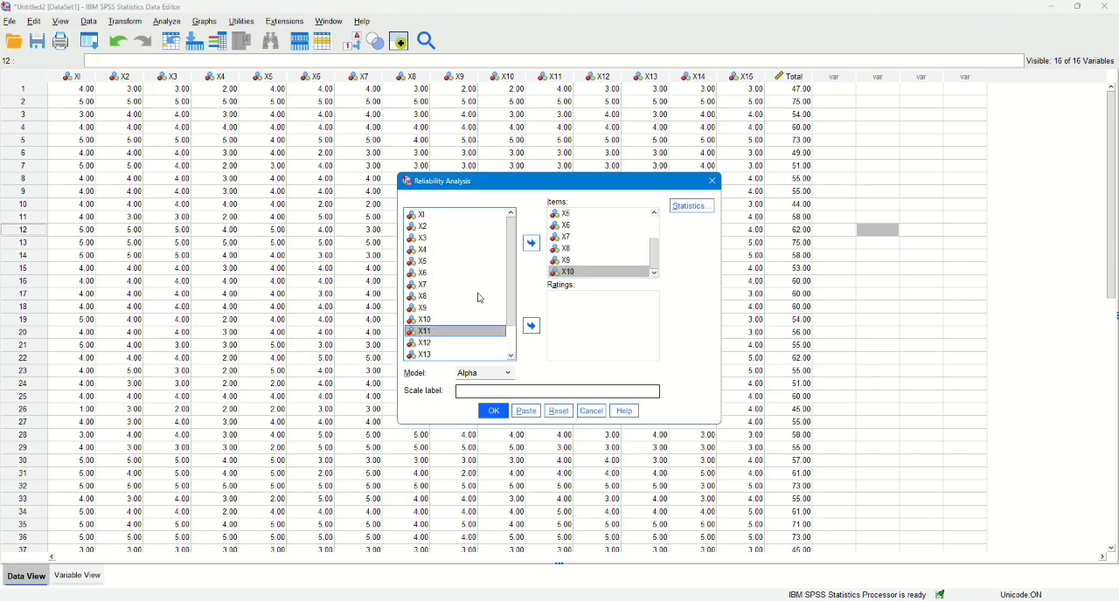
left_click(531, 243)
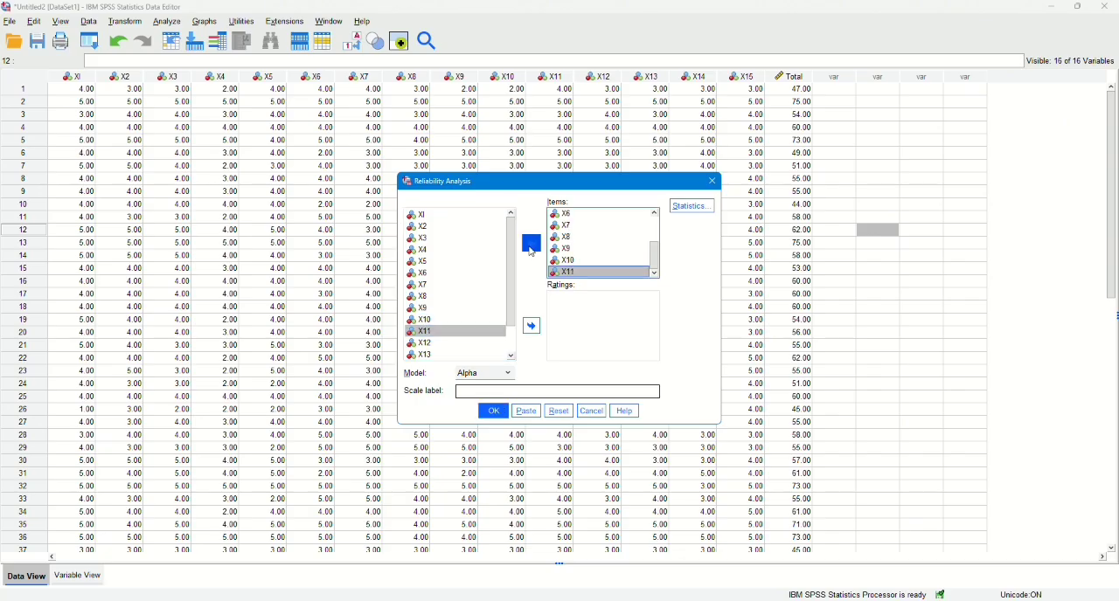
Add the variables X12, X13, X14 and X15 to the reliability analysis items, leaving out Total.
left_click(435, 345)
left_click(533, 246)
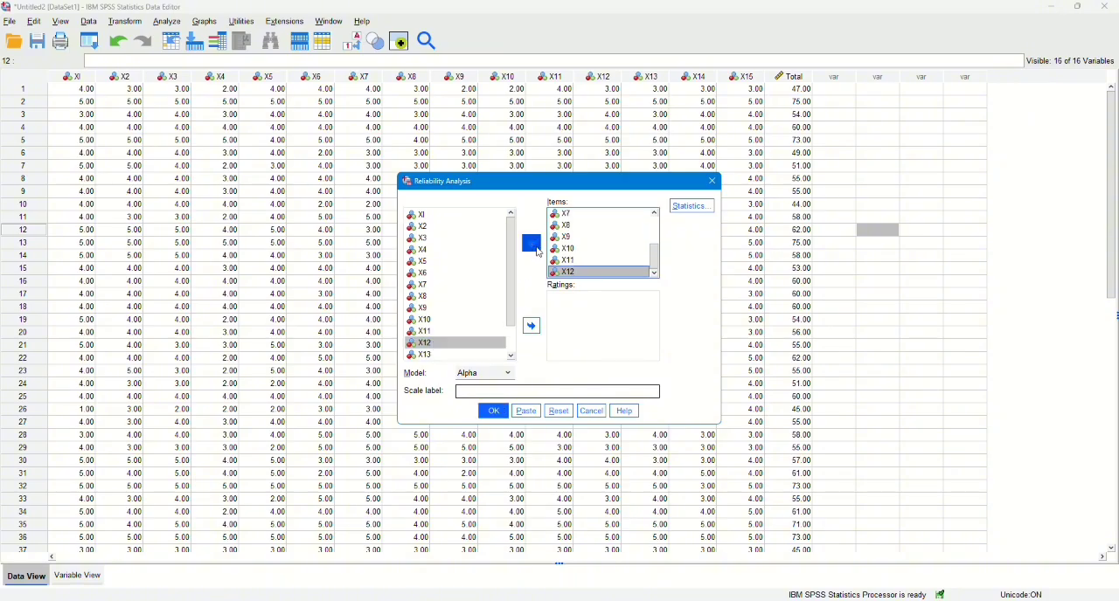
left_click(439, 356)
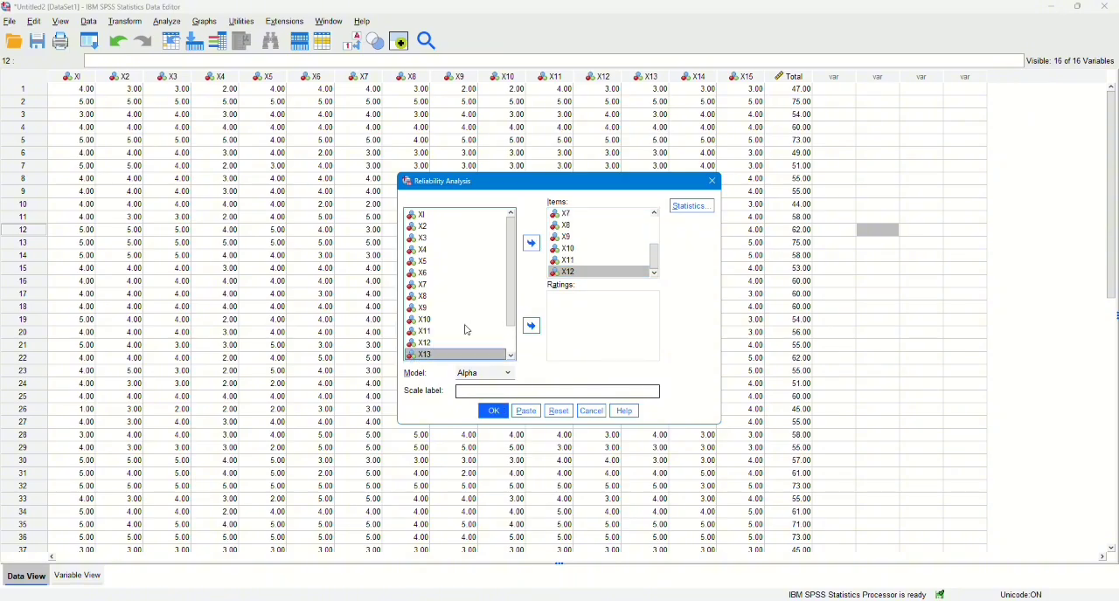
left_click(532, 244)
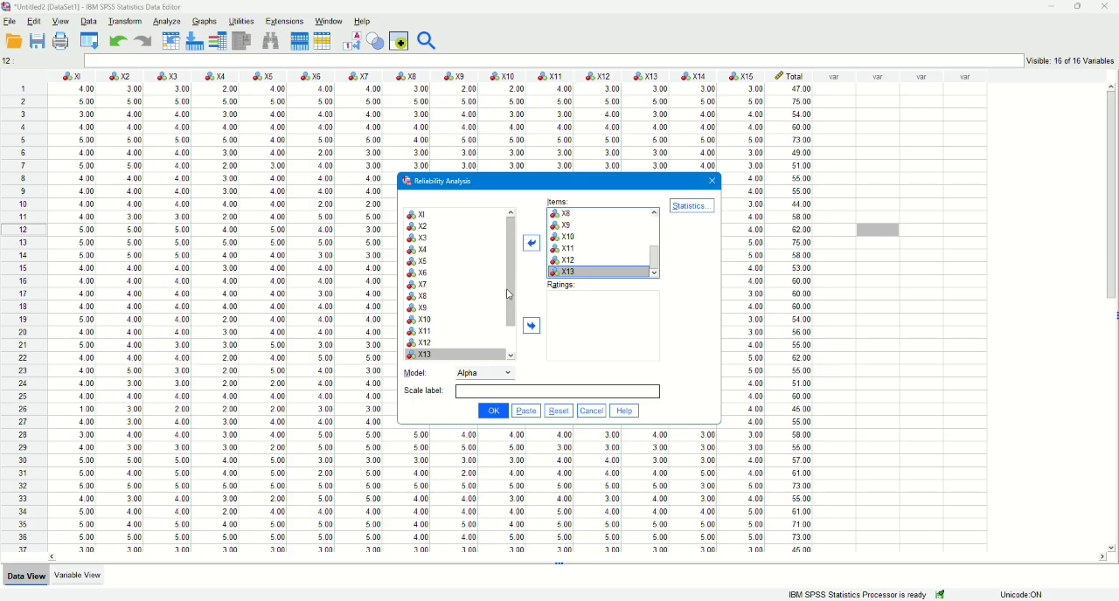
scroll(481, 297, "down", 1)
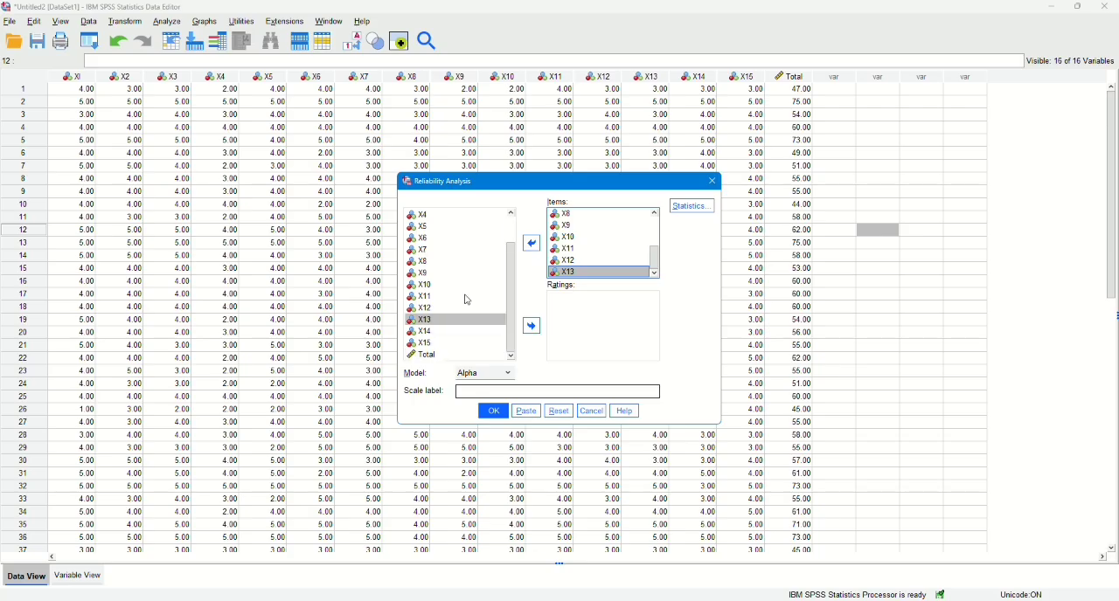
left_click(421, 333)
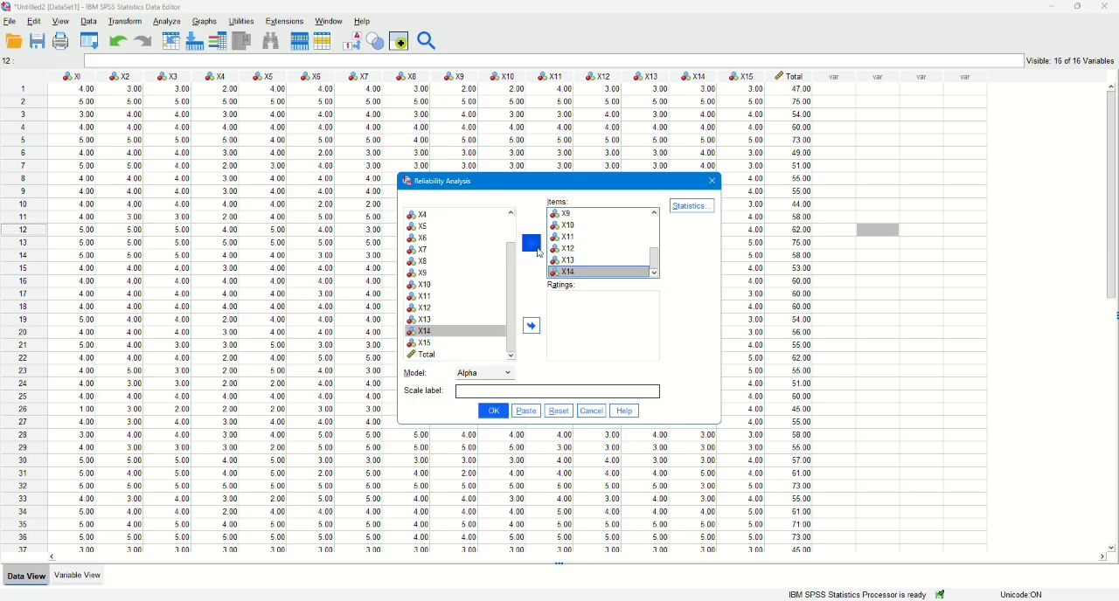
left_click(453, 341)
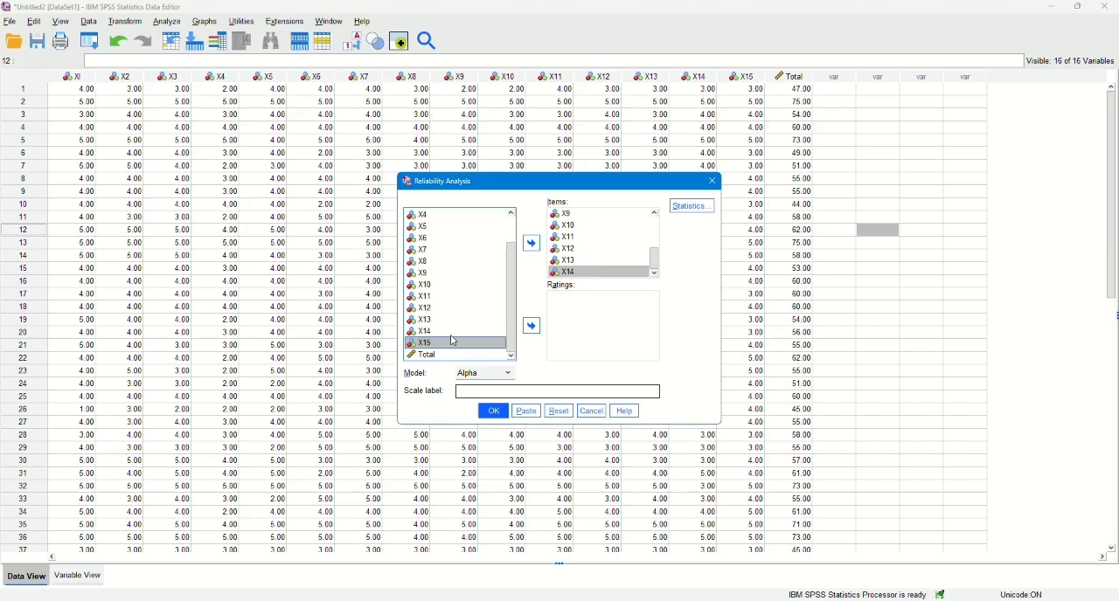
left_click(539, 247)
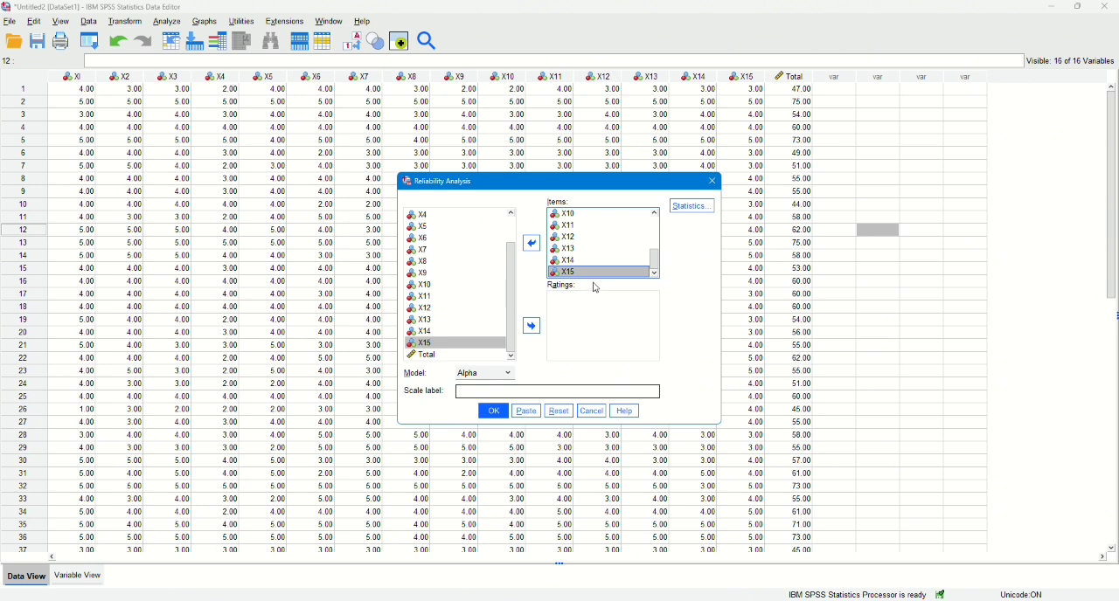
Include the Scale if item deleted descriptives and run the reliability analysis with the Alpha model.
left_click(696, 207)
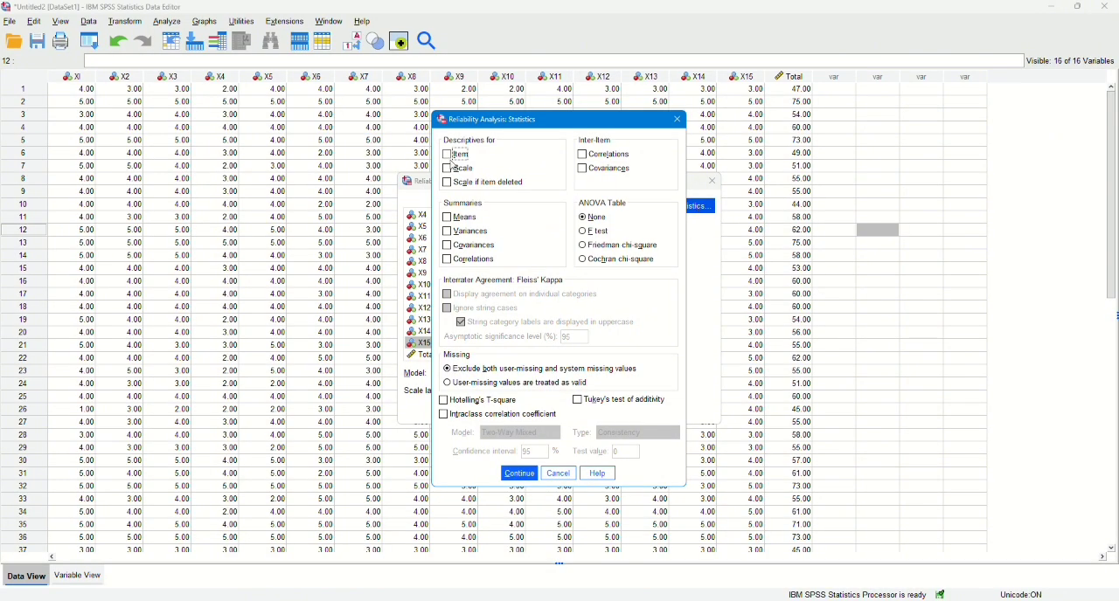
left_click(450, 184)
left_click(521, 477)
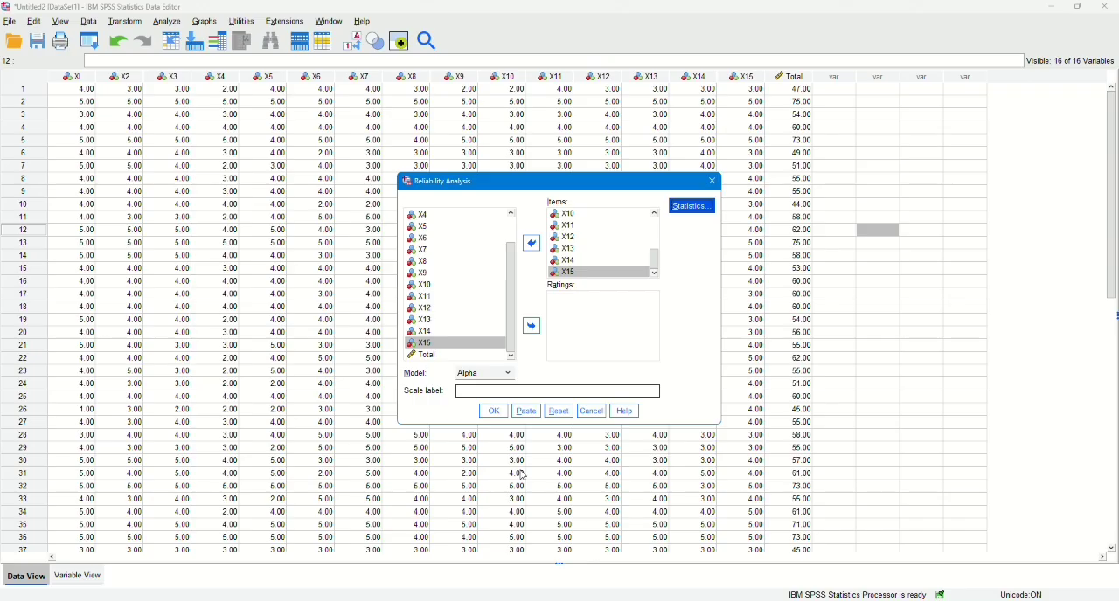
left_click(495, 414)
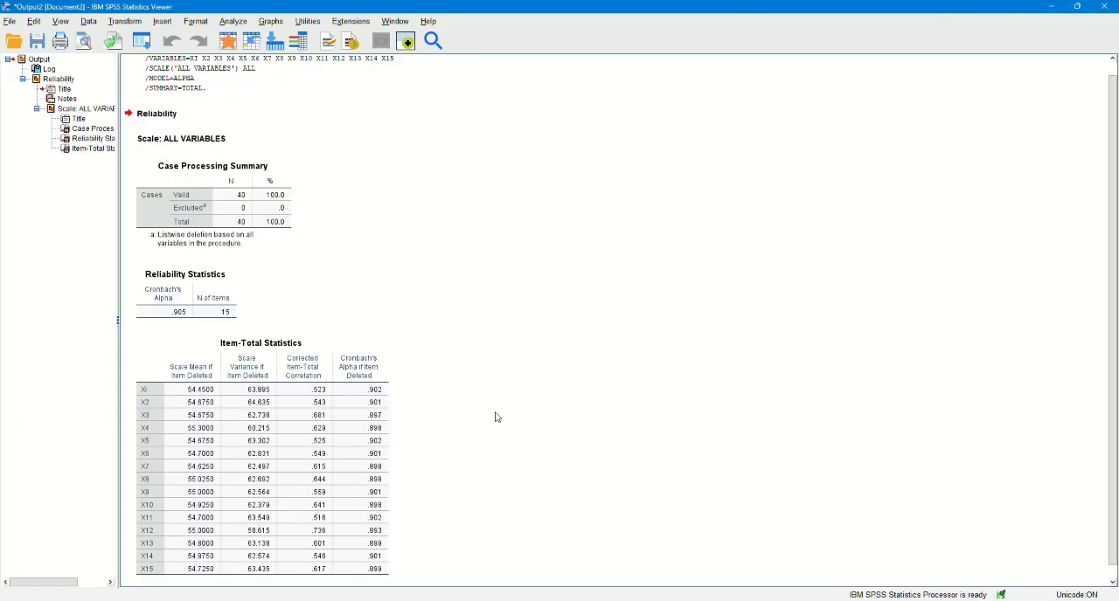
Examine Cronbach's Alpha in the Reliability Statistics table and the per-item values in the Item-Total Statistics table.
scroll(490, 365, "up", 1)
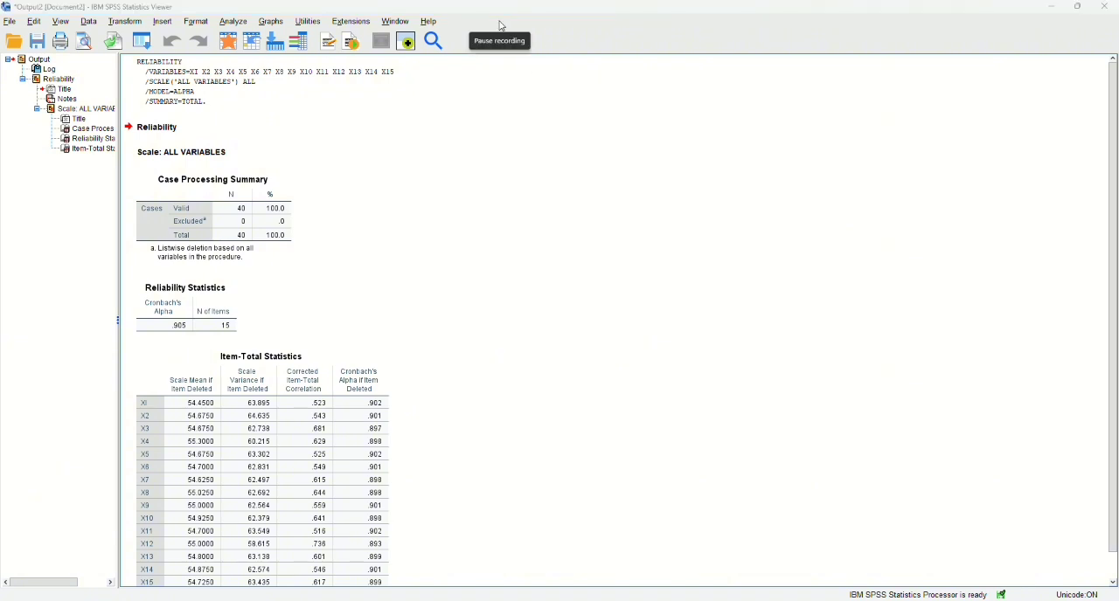
scroll(495, 417, "down", 1)
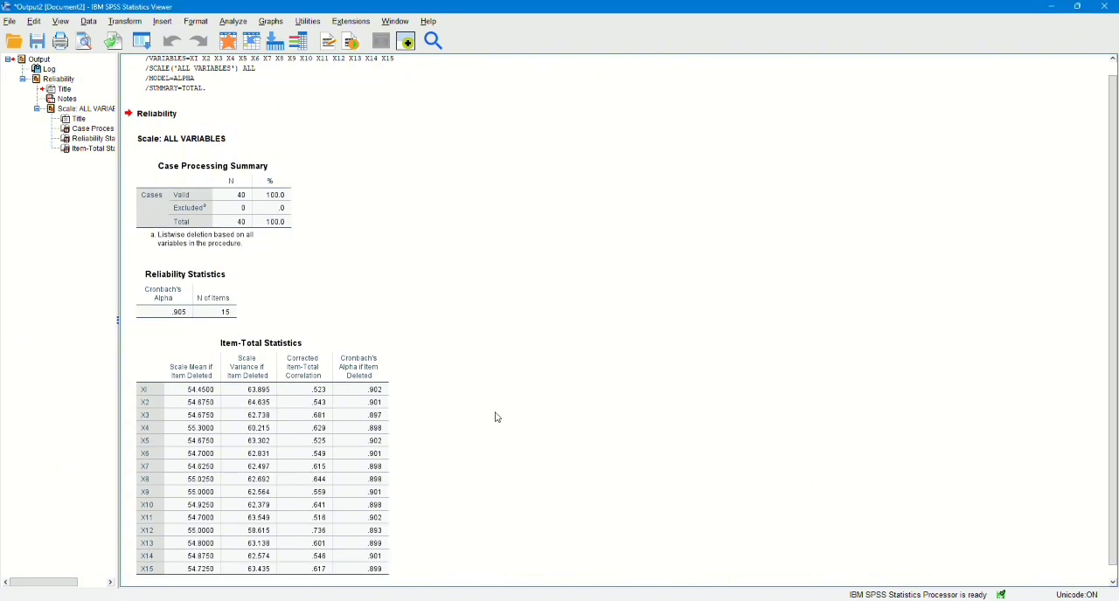
scroll(491, 365, "up", 1)
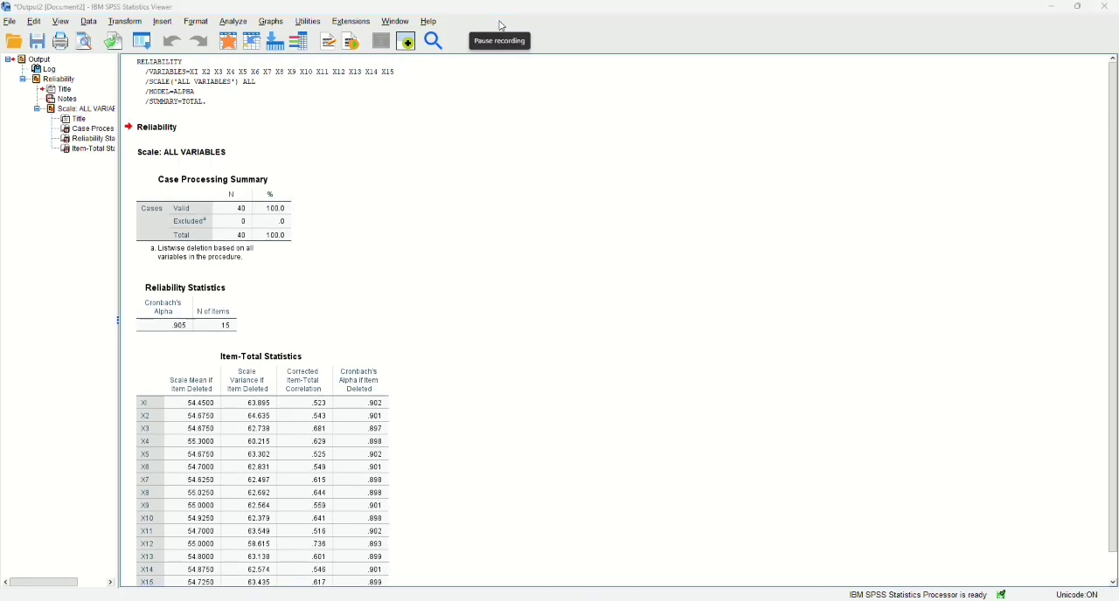
scroll(497, 417, "down", 1)
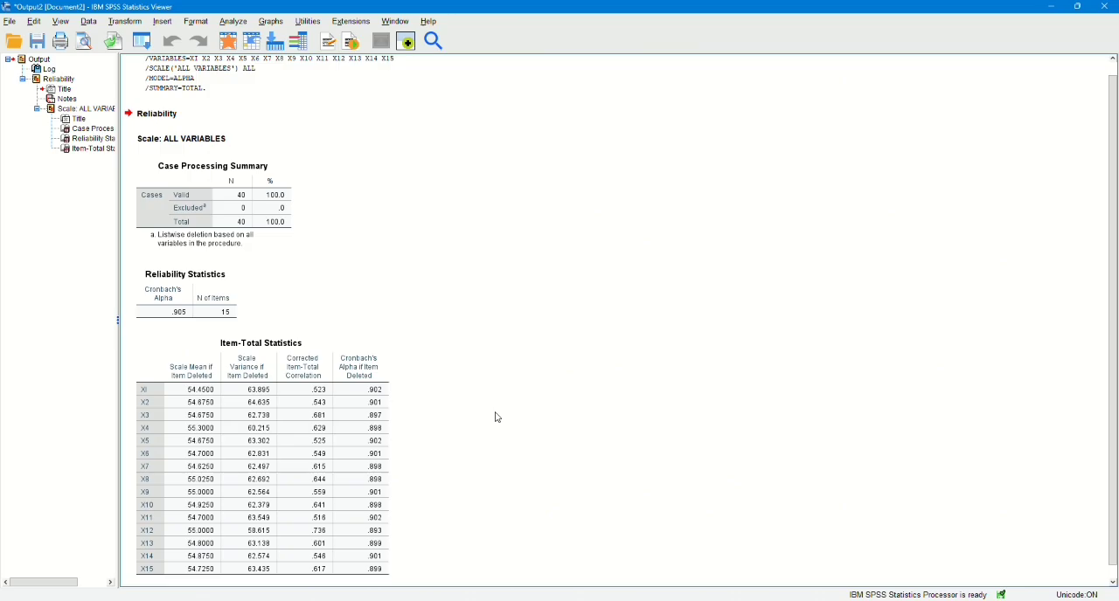
scroll(492, 365, "up", 1)
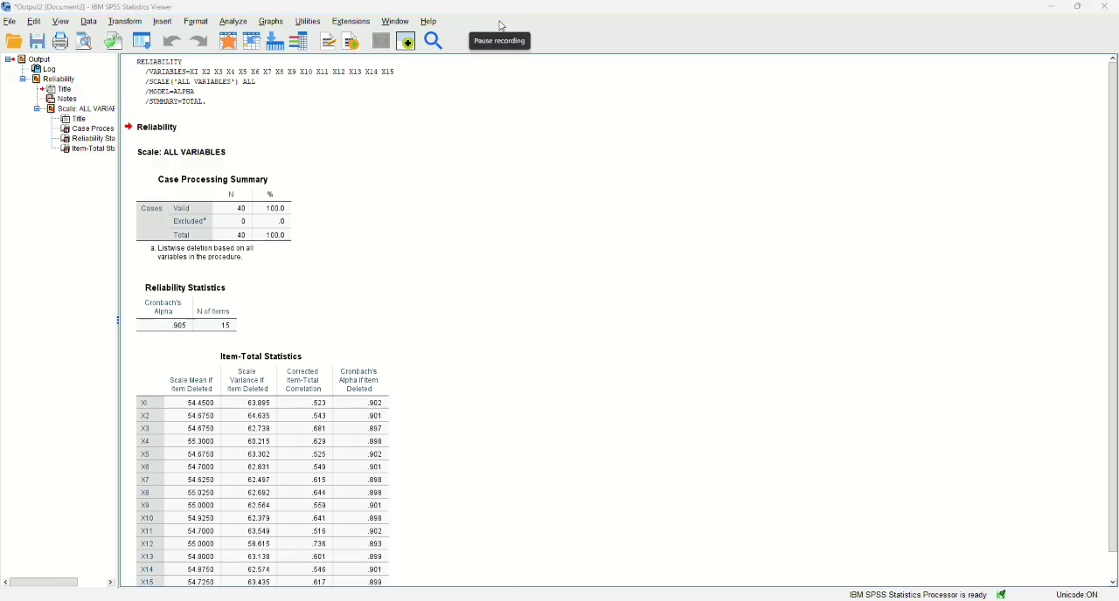
scroll(497, 418, "down", 1)
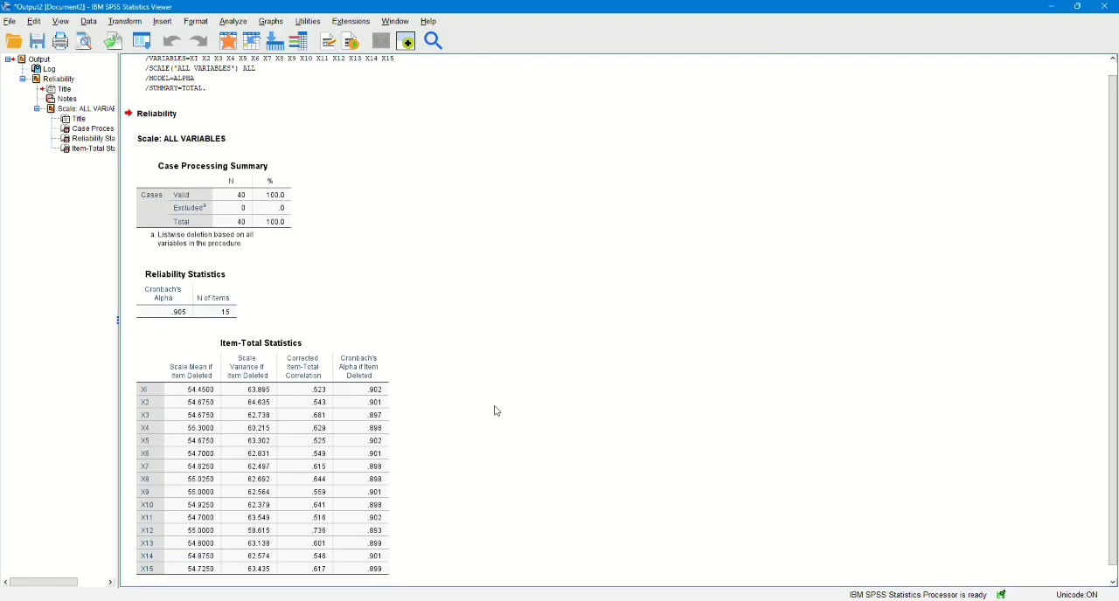
scroll(491, 366, "up", 1)
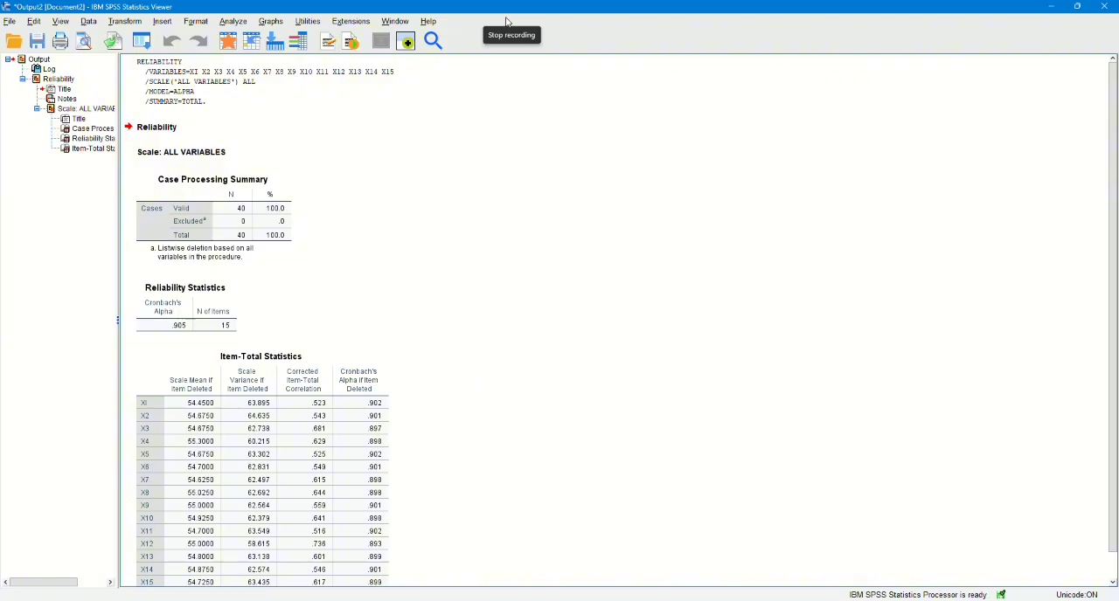
scroll(496, 418, "down", 1)
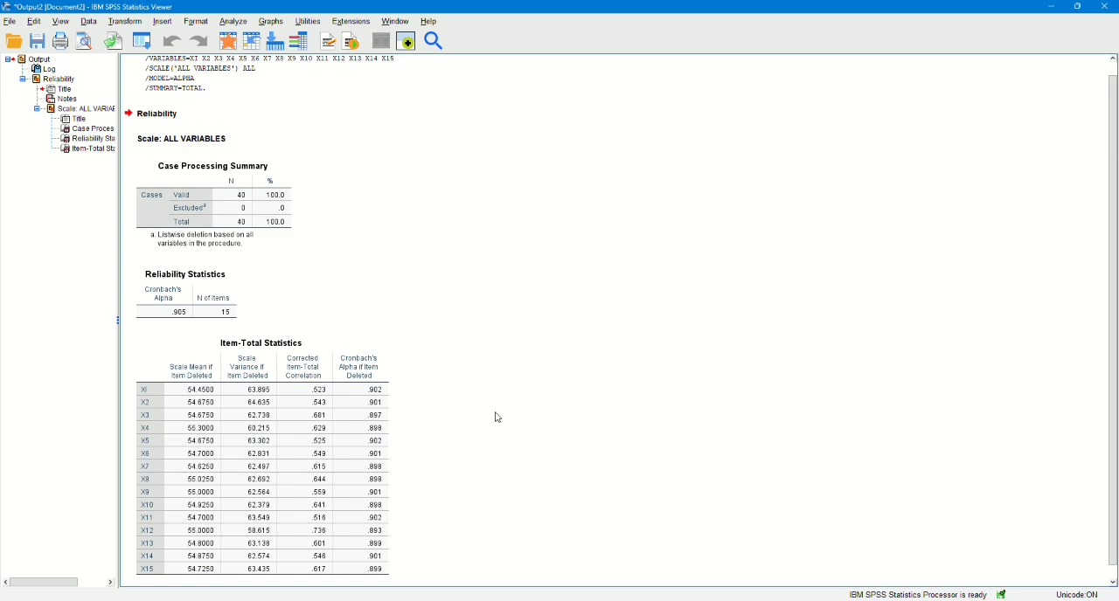
scroll(492, 365, "up", 1)
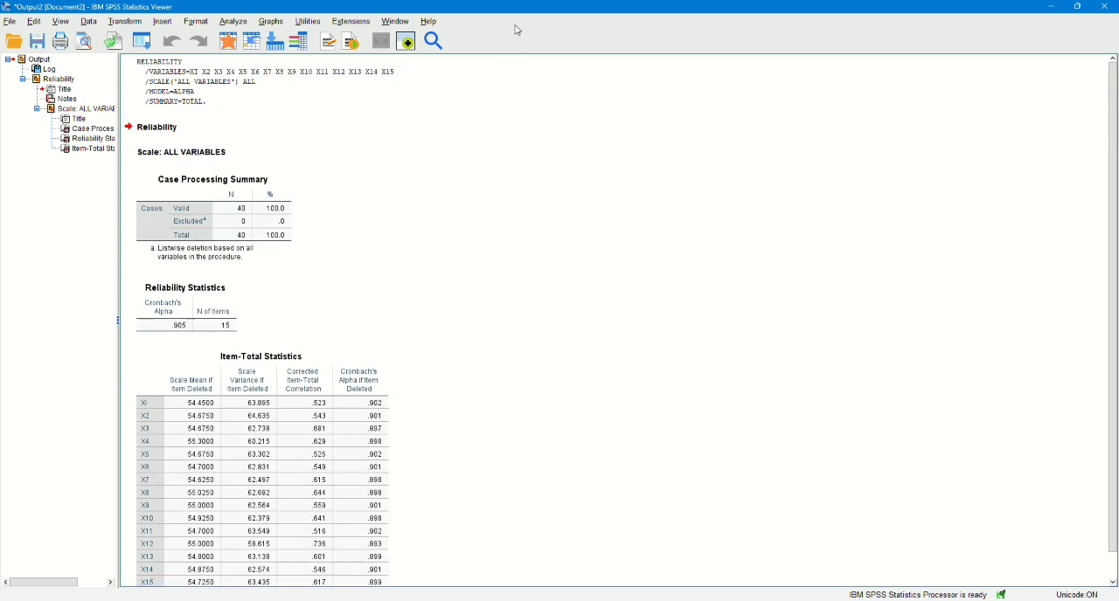
left_click(497, 416)
scroll(497, 417, "down", 1)
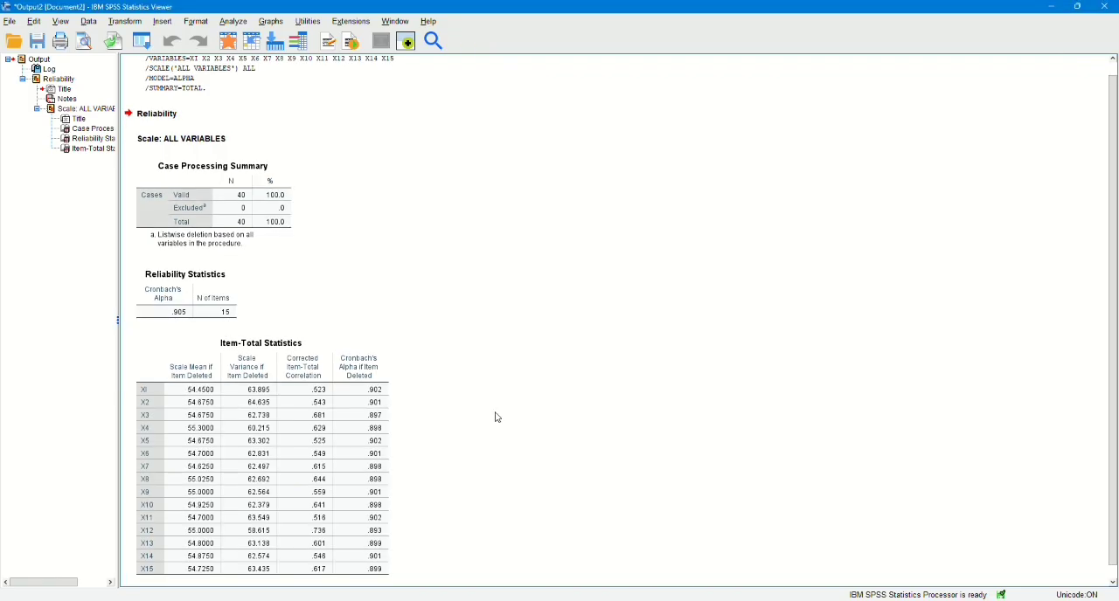
scroll(491, 365, "up", 1)
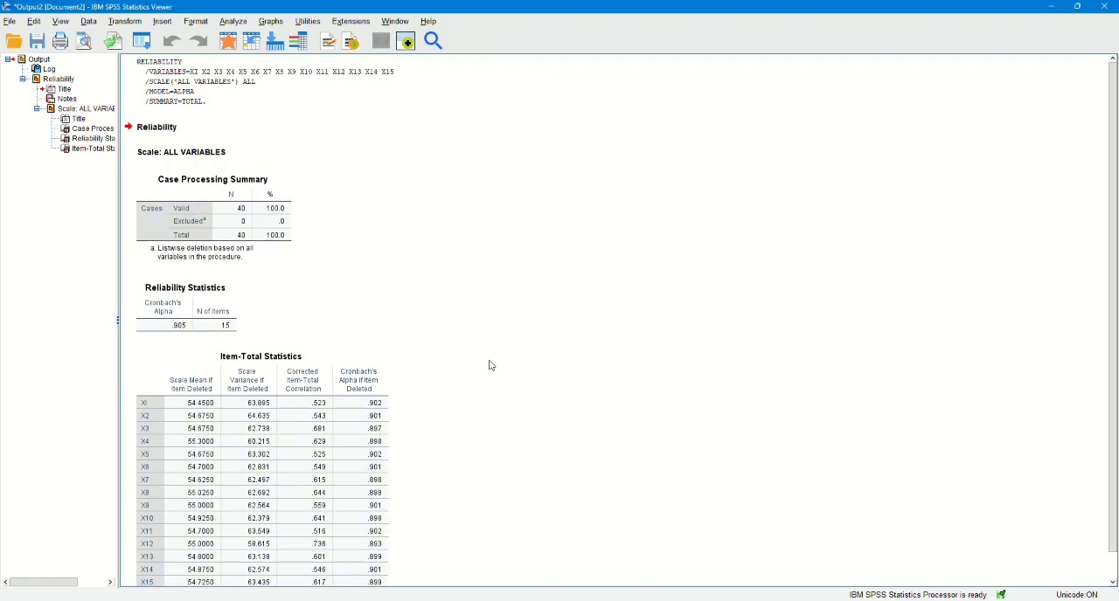
Copy the totals in G1:G40 of Sheet2 in the Excel workbook into the first column of the empty SPSS dataset.
left_click_drag(258, 162, 261, 544)
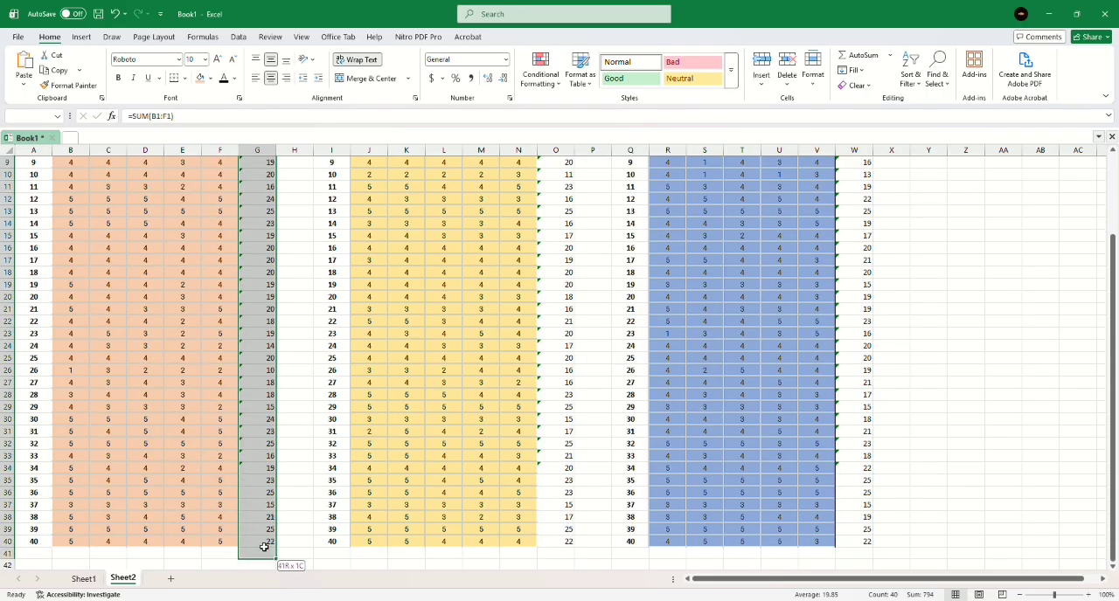
key("ctrl+c")
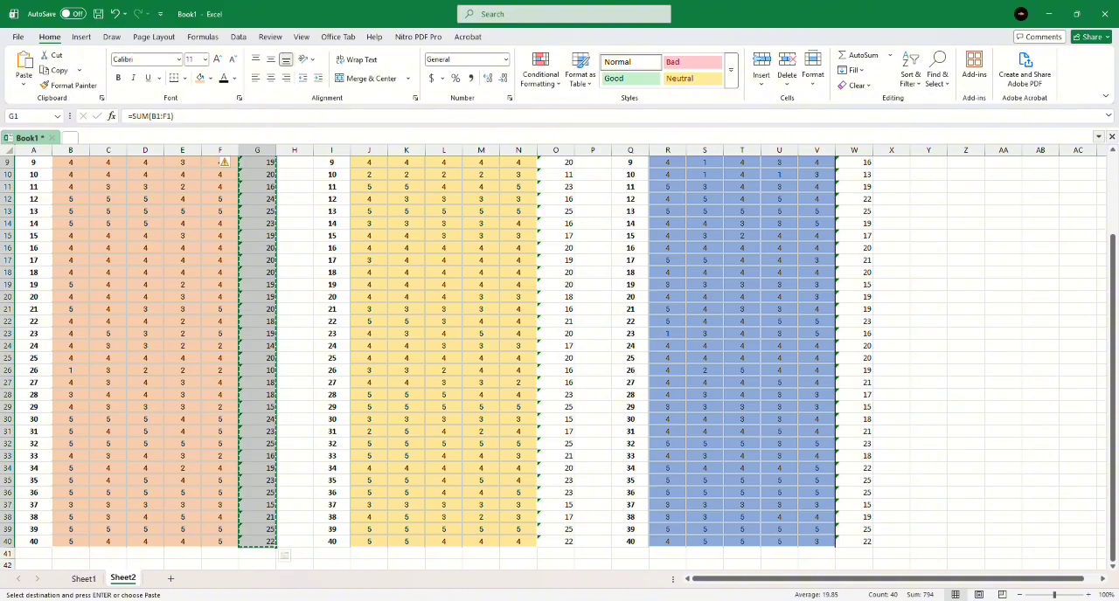
mouse_move(404, 600)
left_click(539, 557)
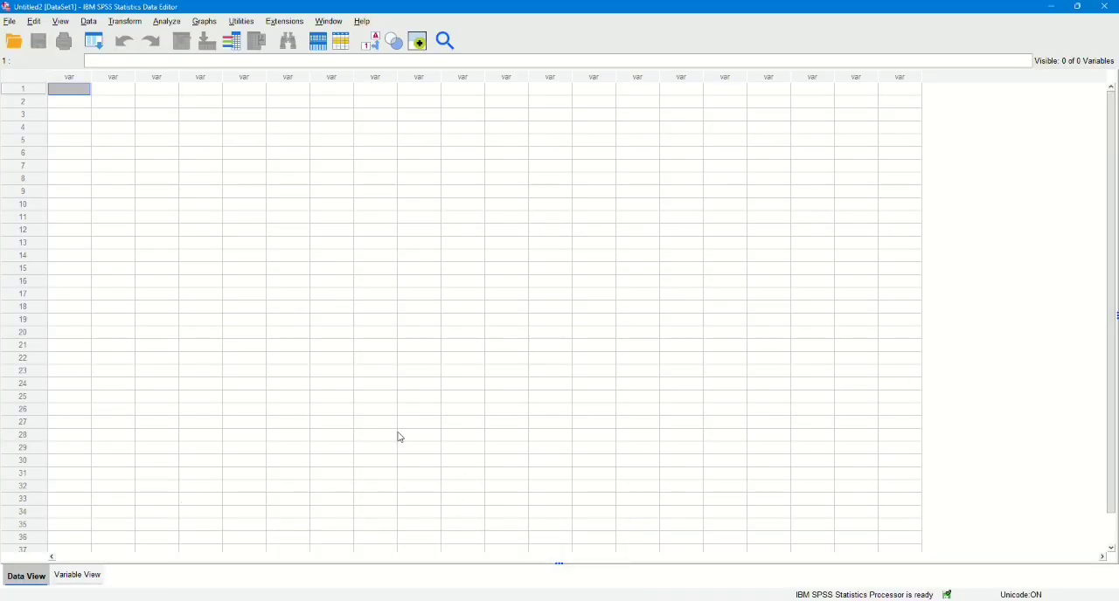
key("ctrl+v")
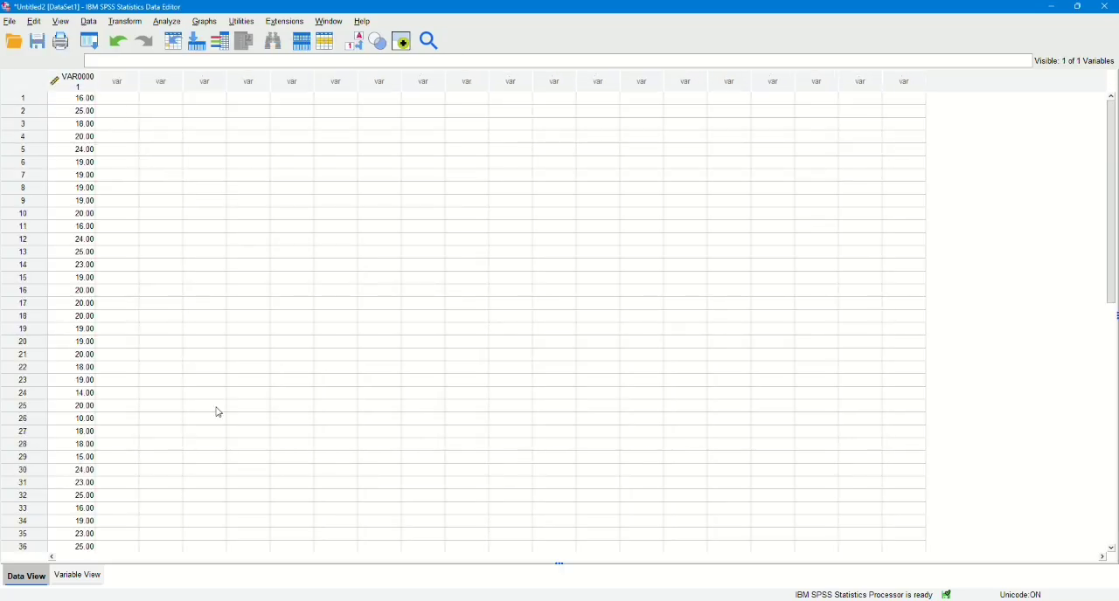
Copy the totals in O1:O40 of the Excel sheet into the second column of the SPSS dataset.
key("alt+Tab")
scroll(362, 306, "up", 5)
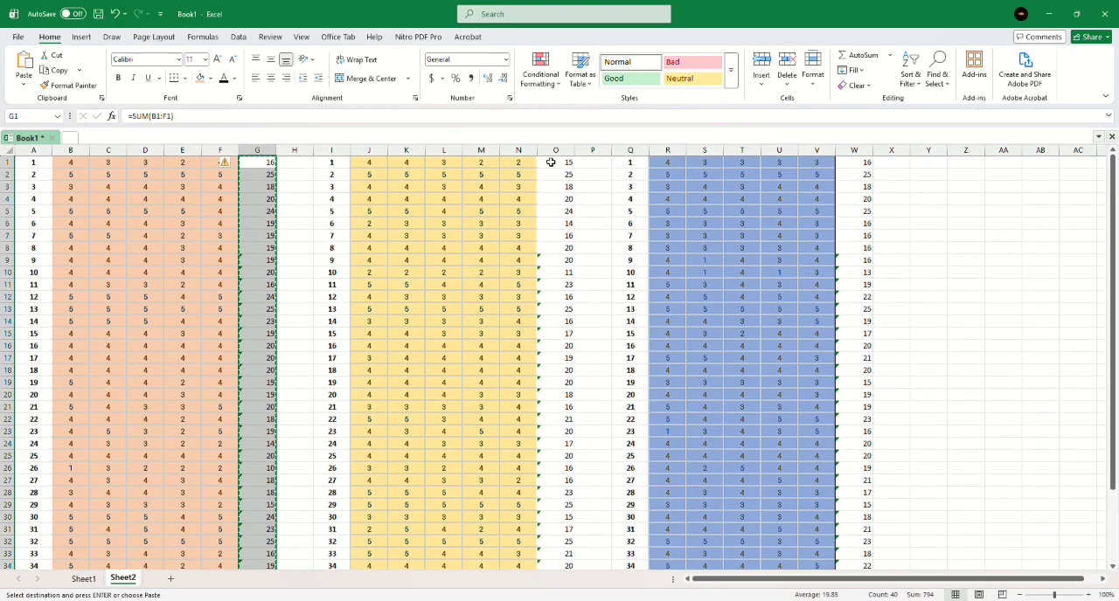
left_click_drag(547, 456, 552, 538)
key("ctrl+v")
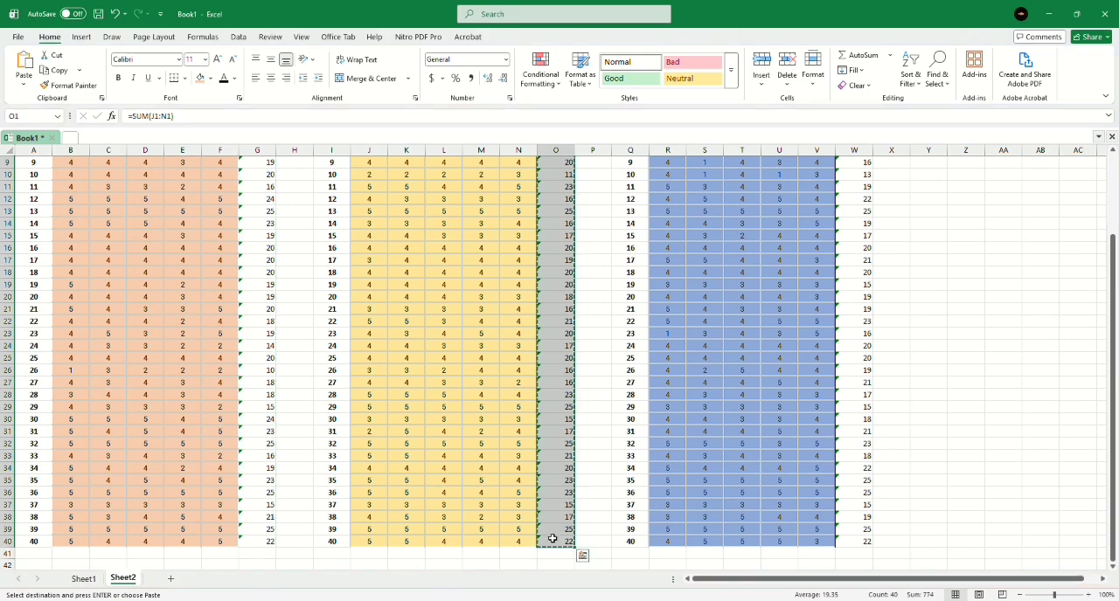
key("alt+Tab")
left_click(127, 97)
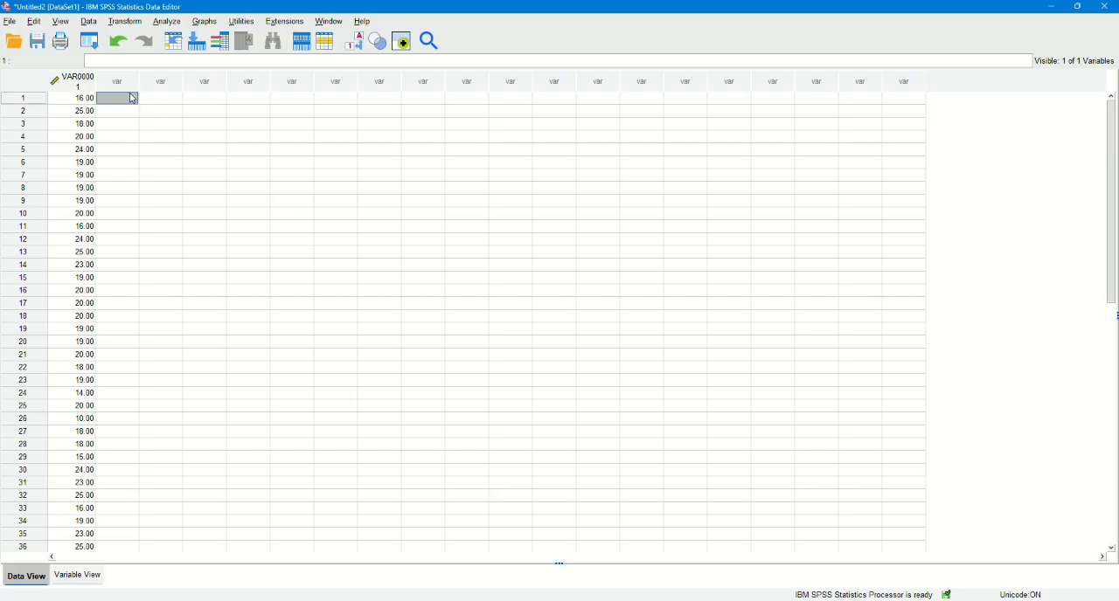
key("ctrl+v")
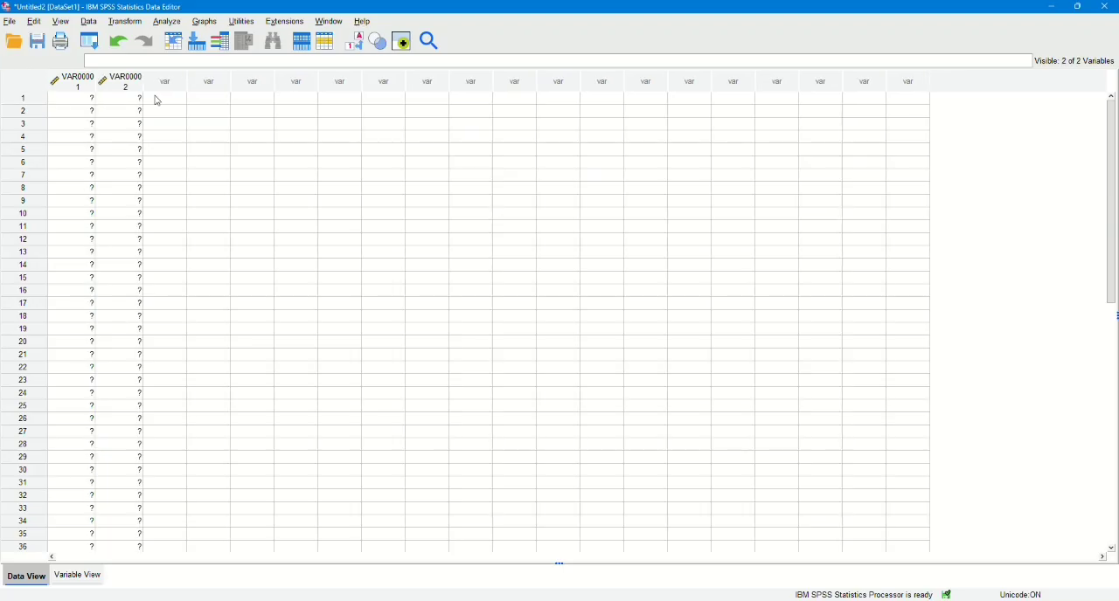
Copy the totals in W1:W40 of the Excel sheet into the third column of the SPSS dataset.
key("alt+Tab")
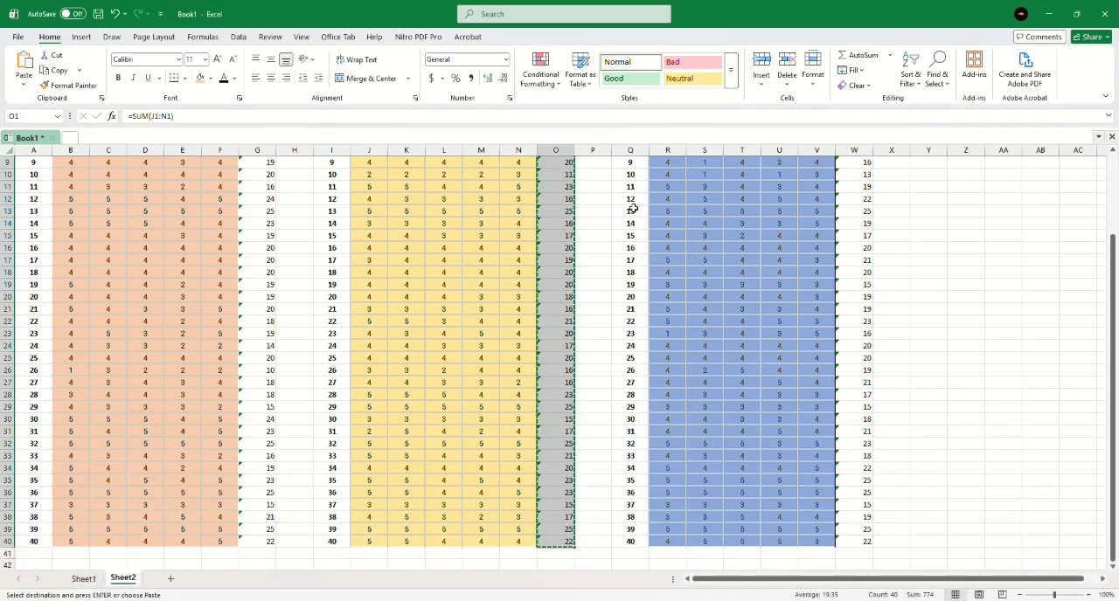
scroll(868, 263, "right", 4)
scroll(868, 262, "up", 3)
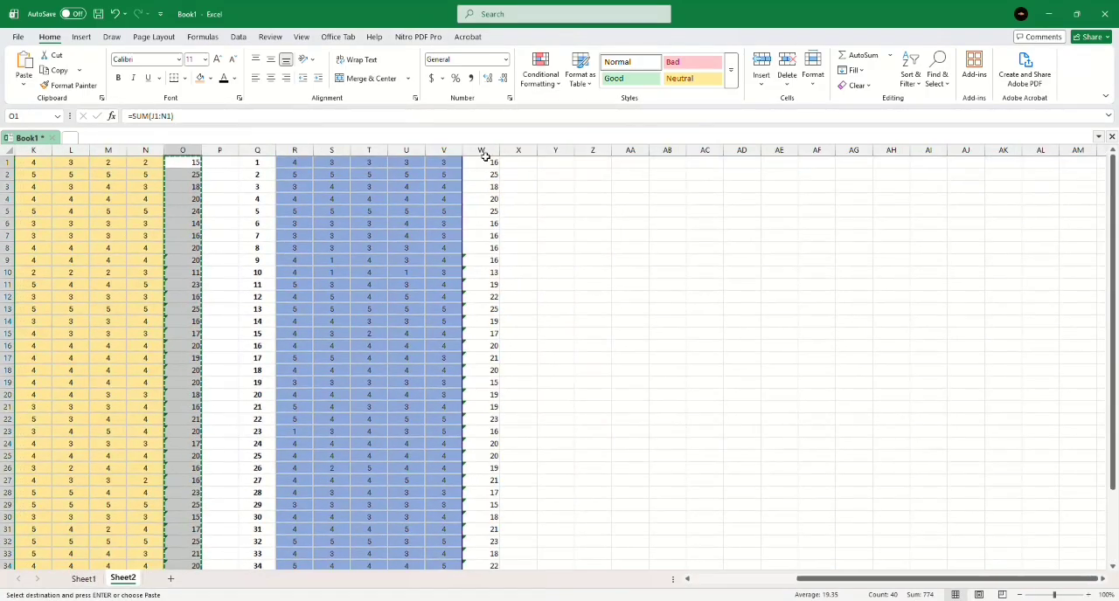
left_click_drag(487, 162, 492, 537)
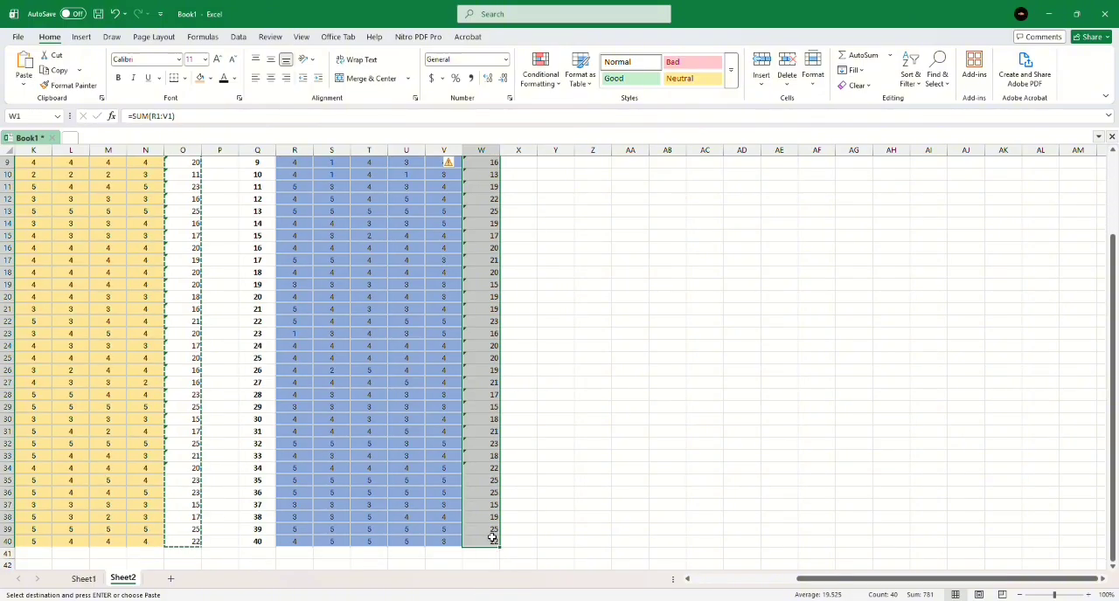
key("ctrl+c")
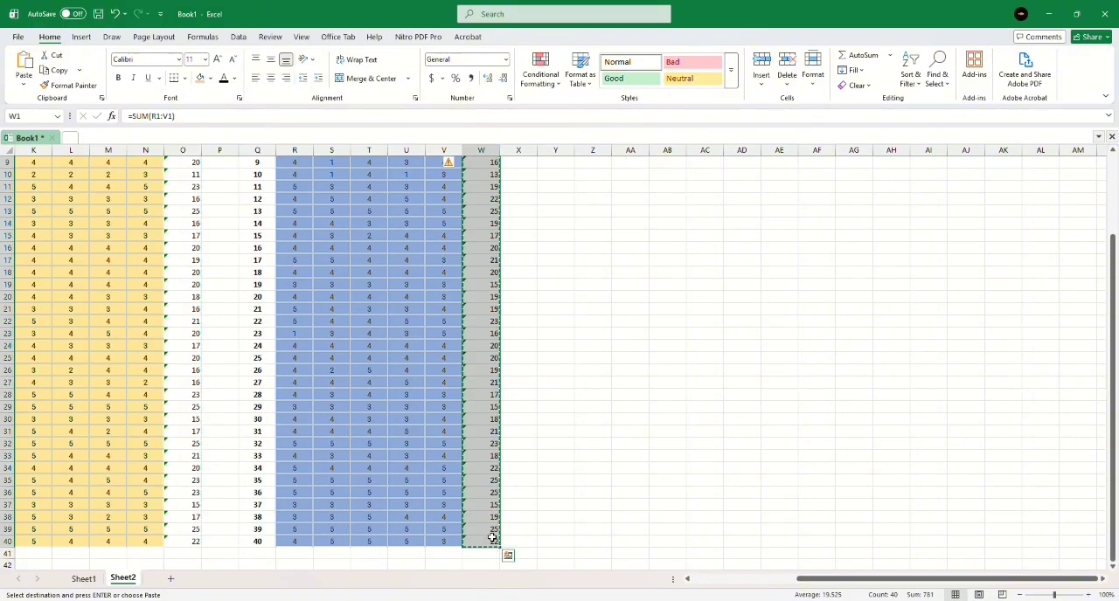
key("alt+Tab")
key("ctrl+v")
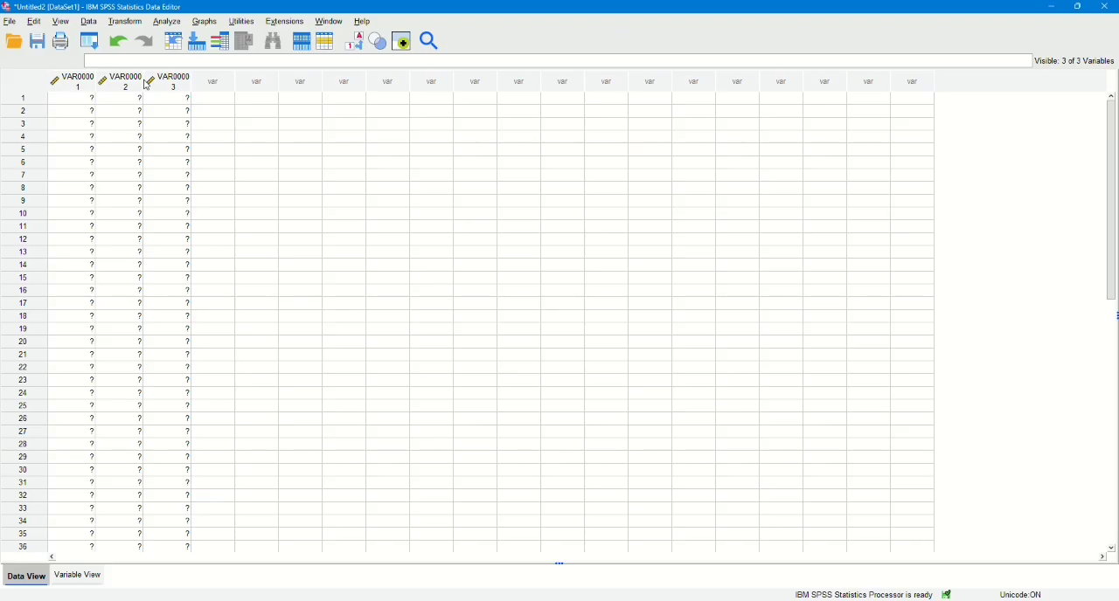
Rename the three variables as X1, X2 and Y1.
left_click(79, 579)
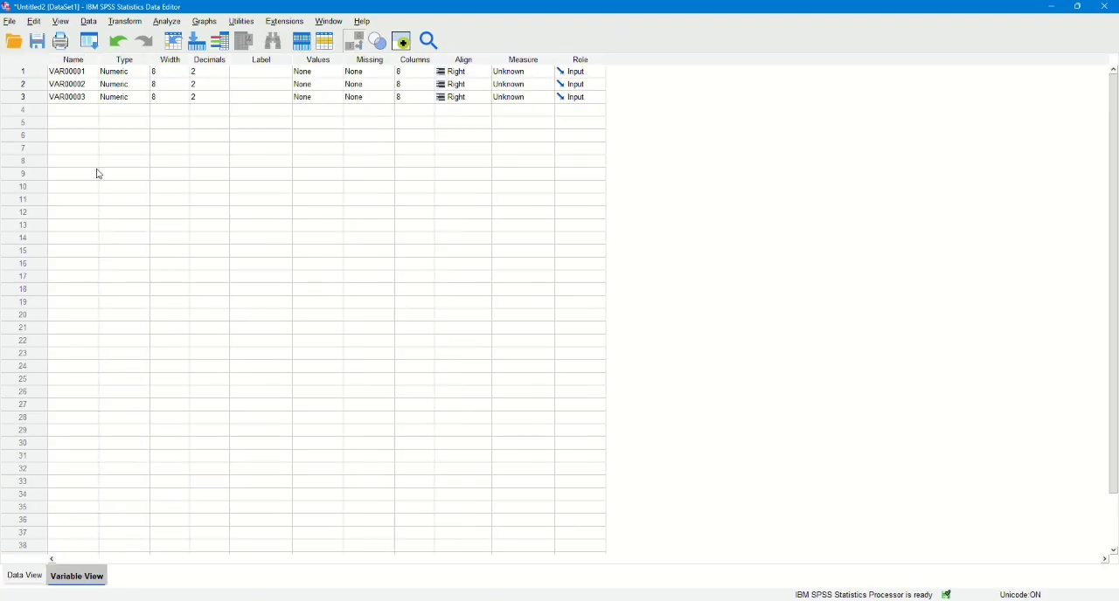
left_click(85, 71)
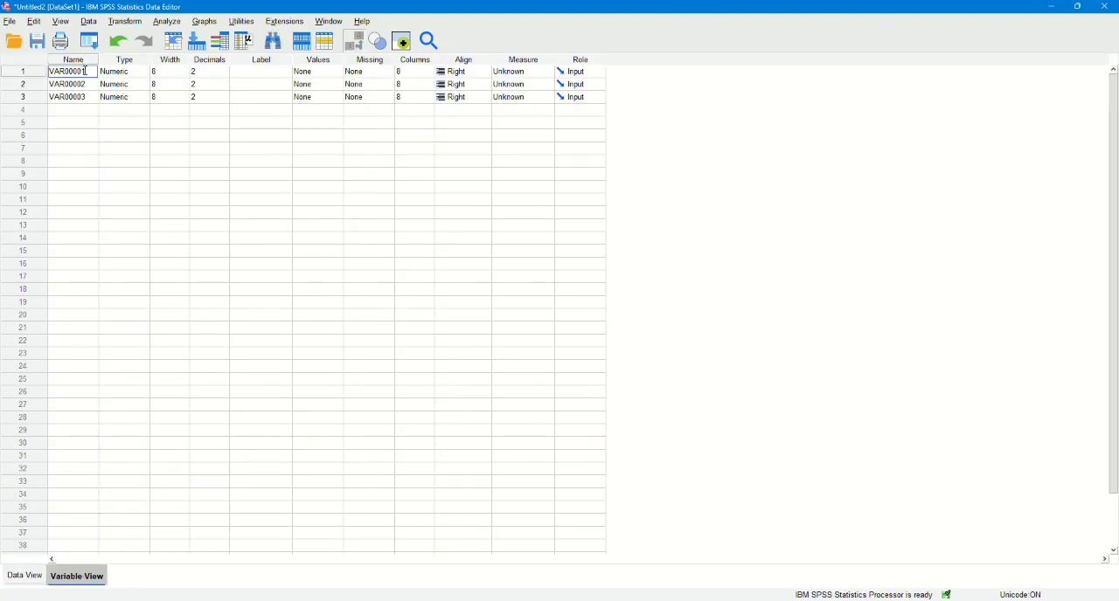
double_click(85, 71)
type("X1")
key("Return")
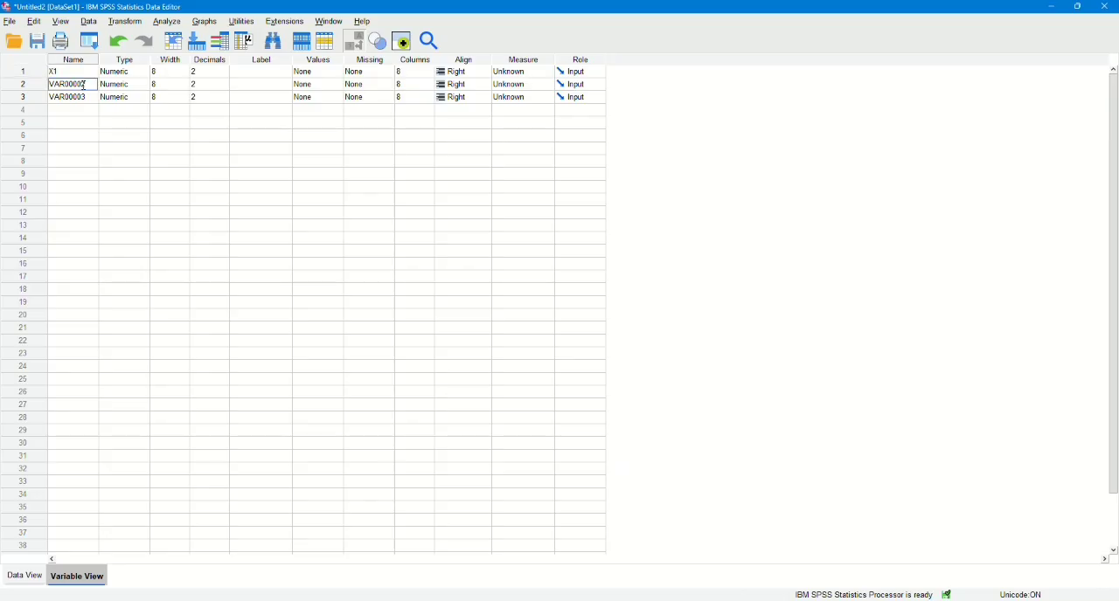
type("X2")
left_click(57, 97)
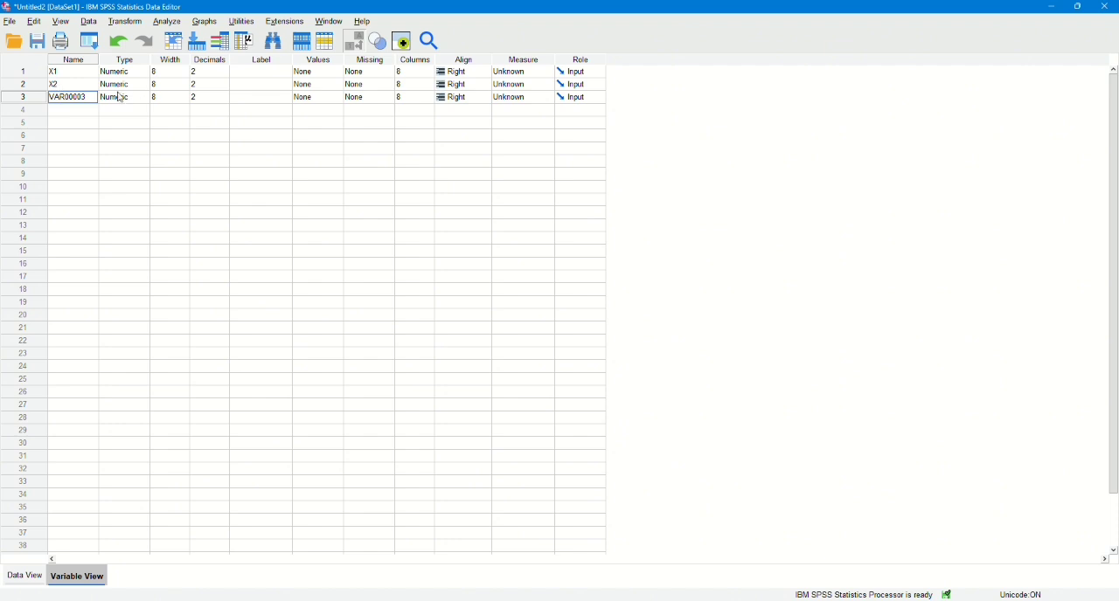
left_click_drag(86, 97, 50, 97)
type("Y1")
left_click(194, 200)
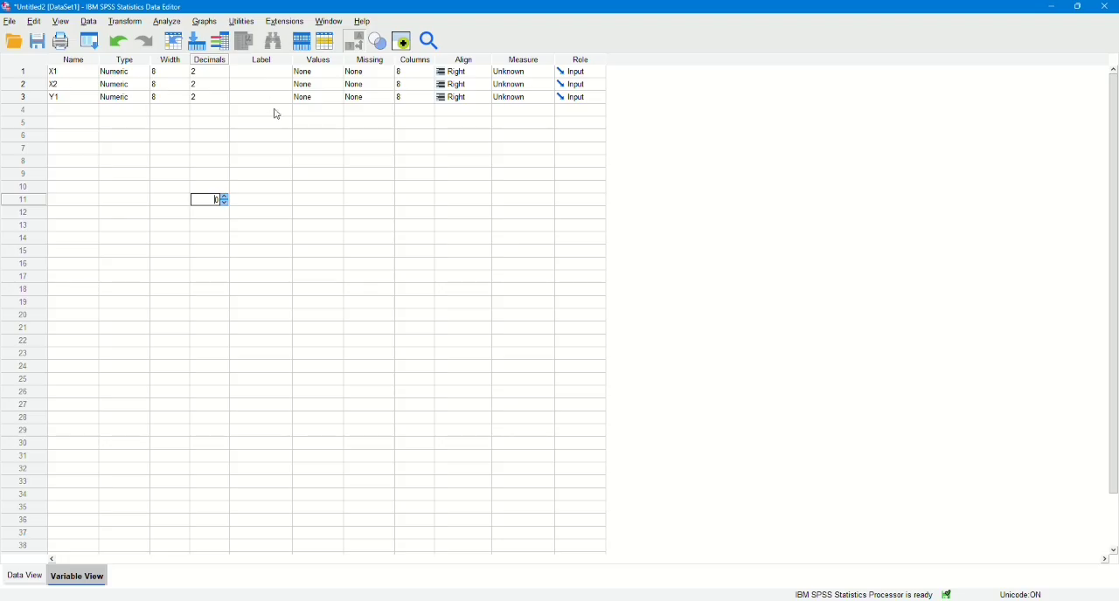
Set the measurement level of X1, X2 and Y1 to Scale.
left_click(520, 72)
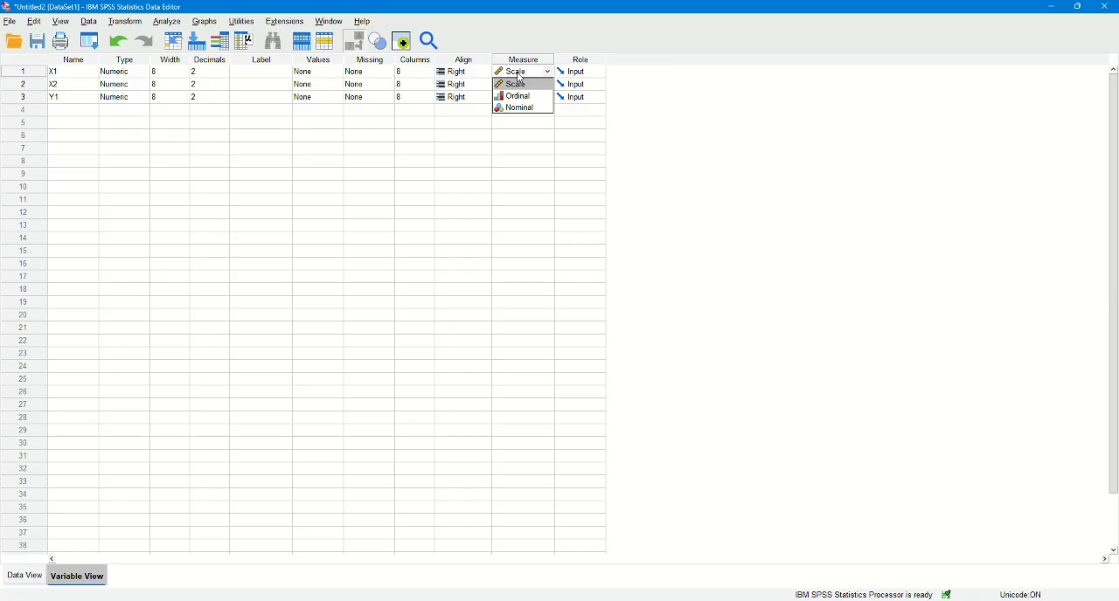
left_click(520, 76)
left_click(522, 84)
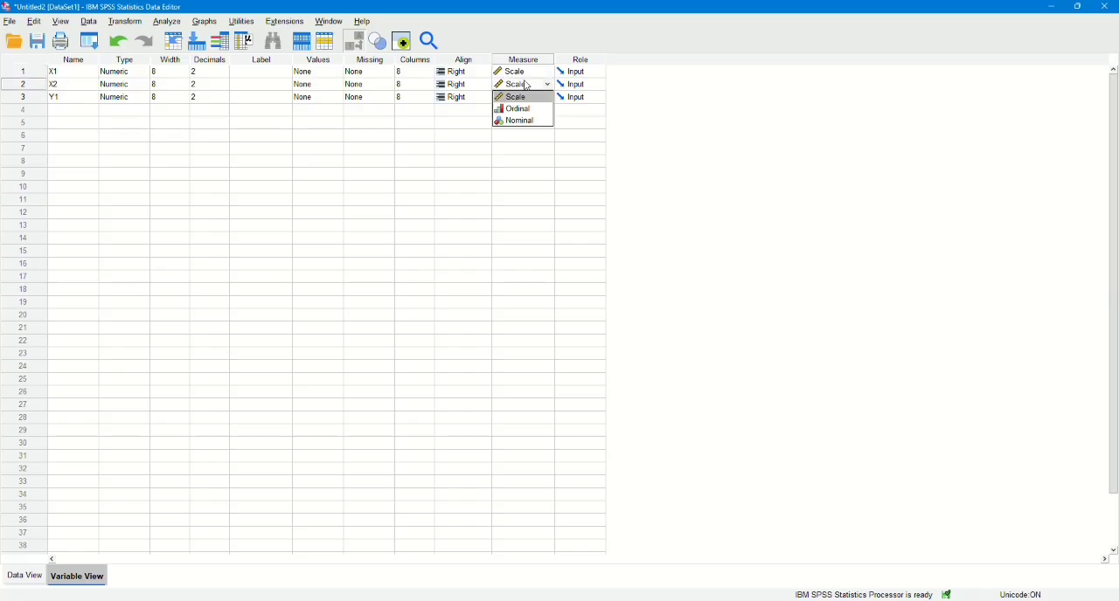
left_click(521, 98)
left_click(521, 100)
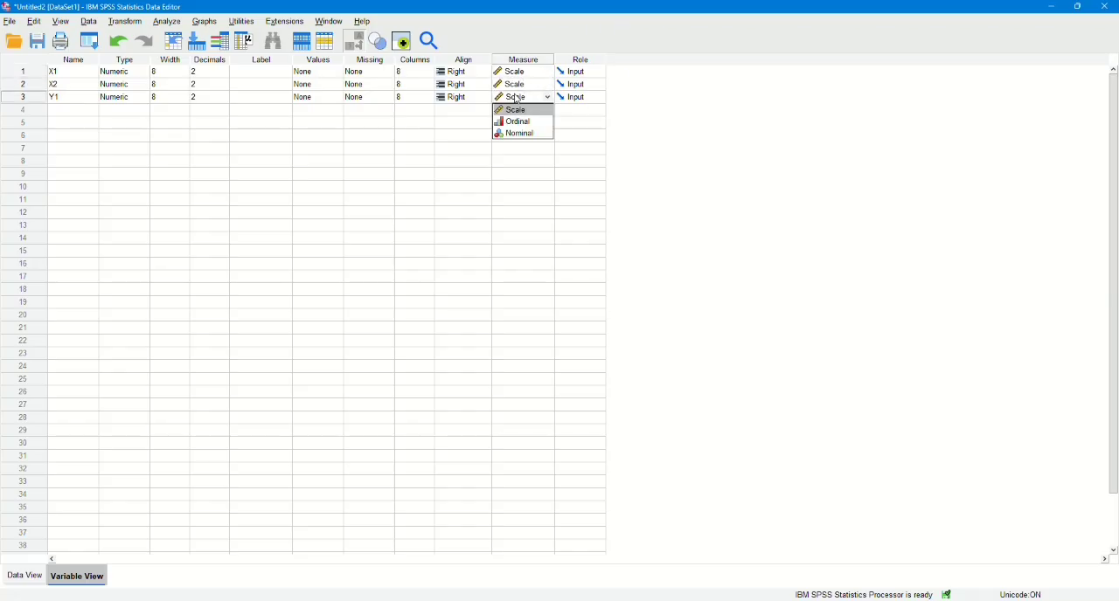
left_click(514, 112)
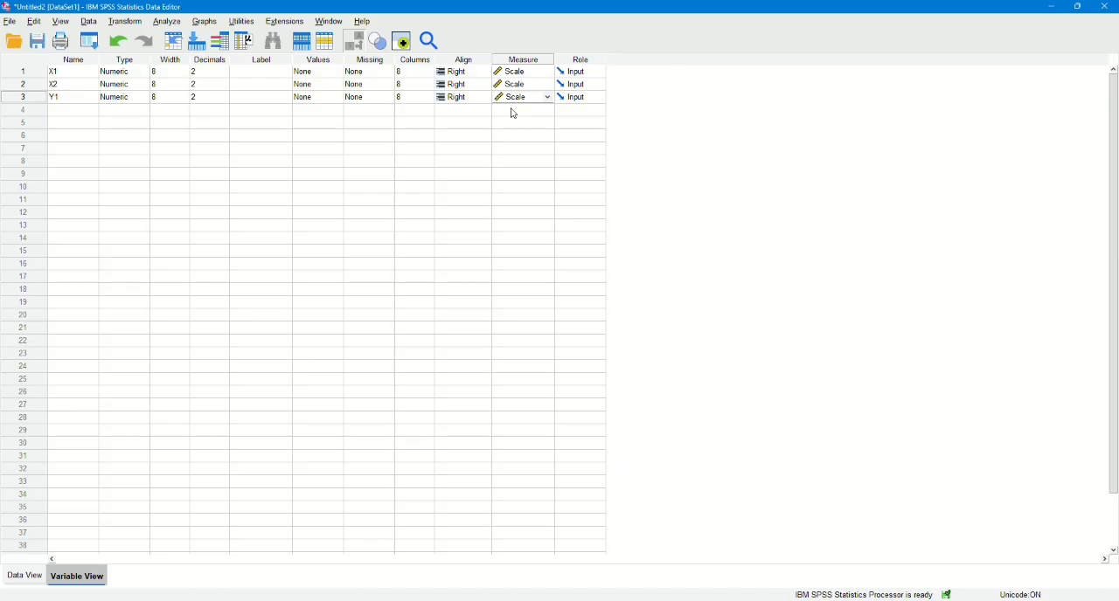
Set up a linear regression with X1 and X2 as independent variables and Y1 as the dependent variable.
left_click(26, 580)
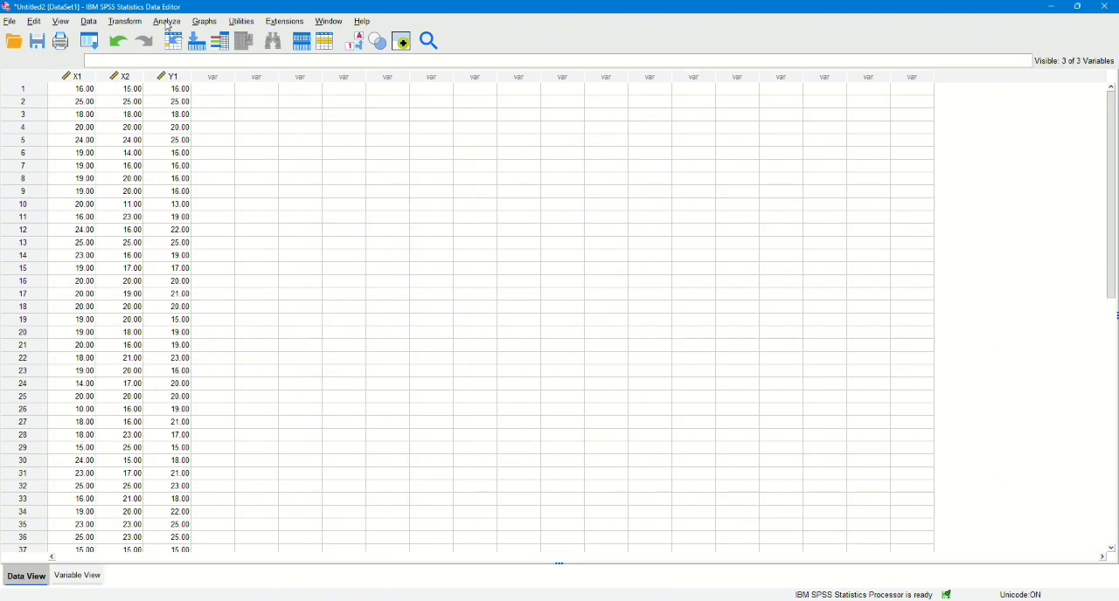
left_click(167, 23)
mouse_move(200, 189)
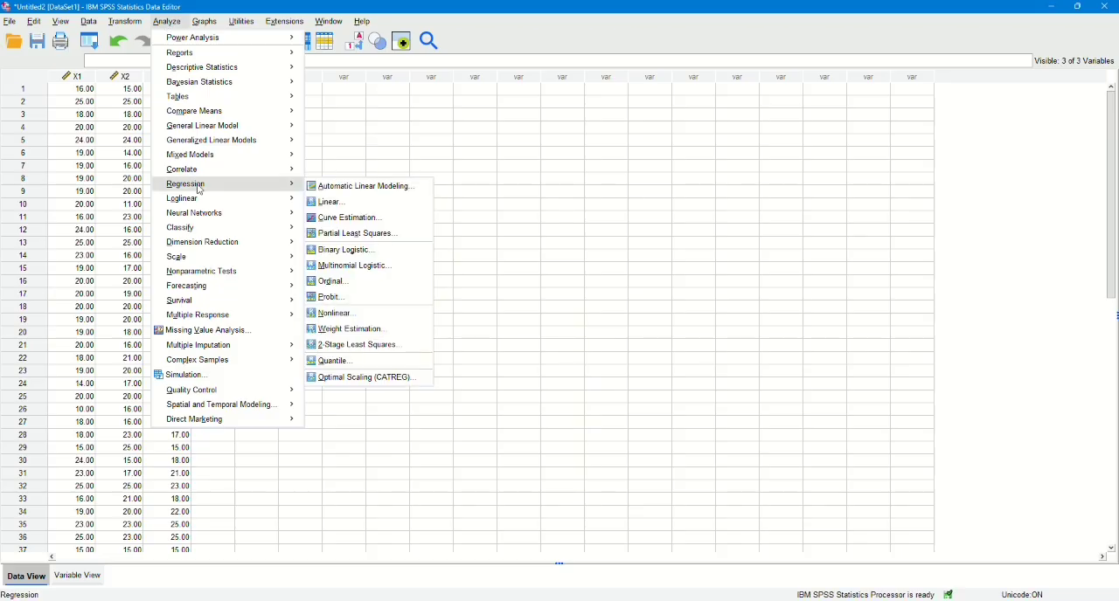
left_click(366, 202)
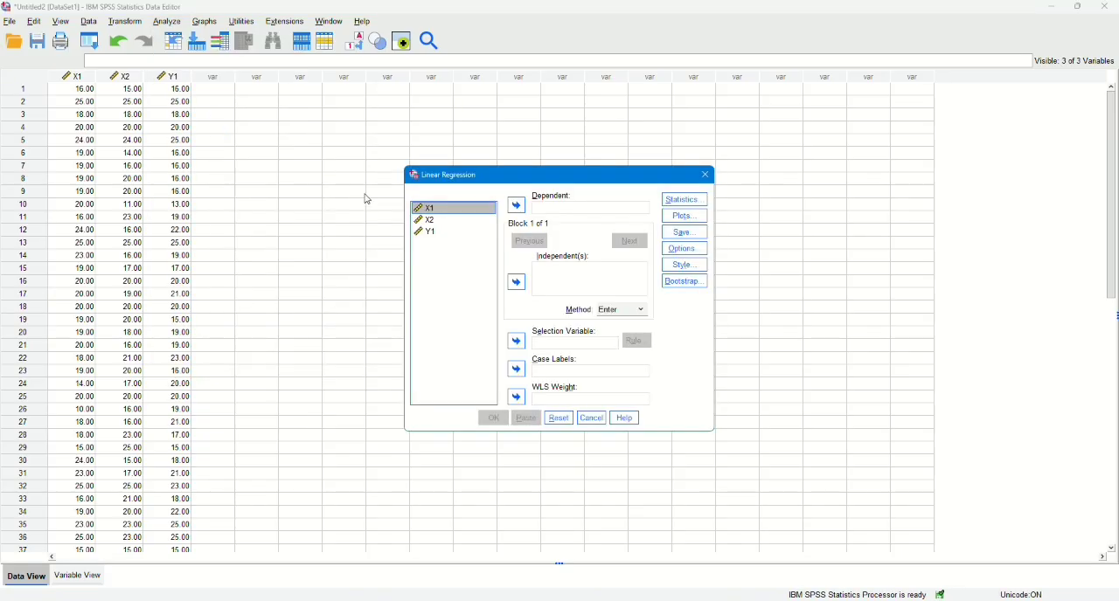
left_click(516, 206)
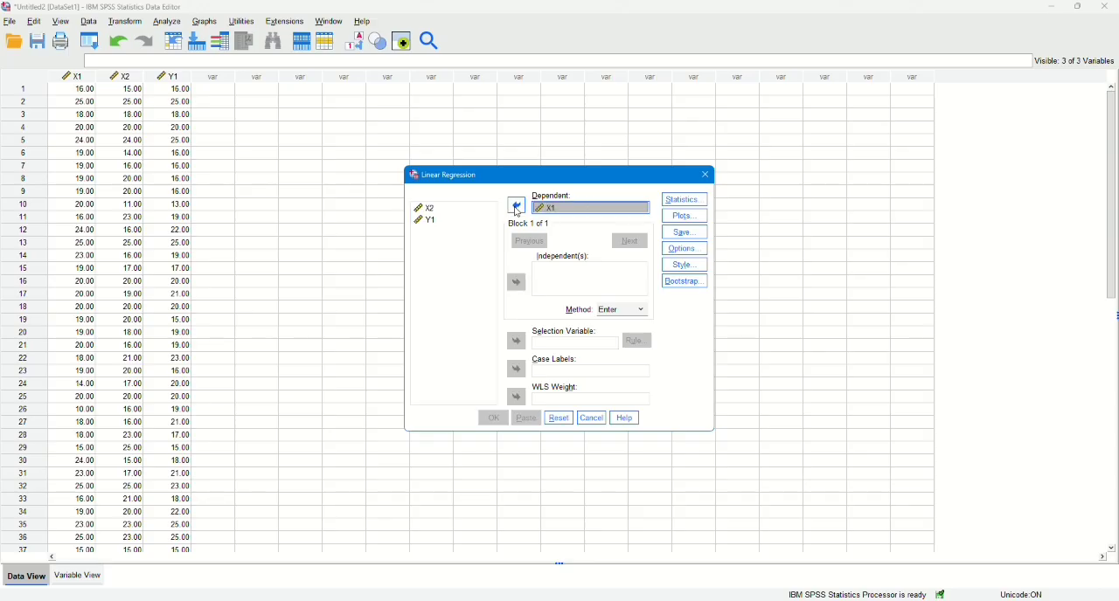
left_click(516, 207)
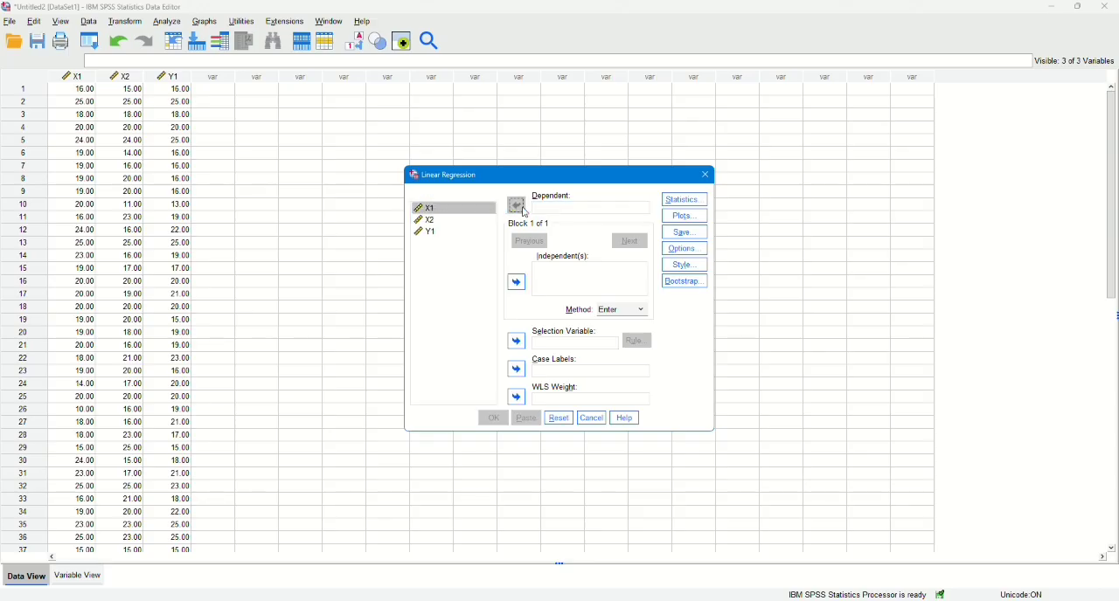
left_click(516, 285)
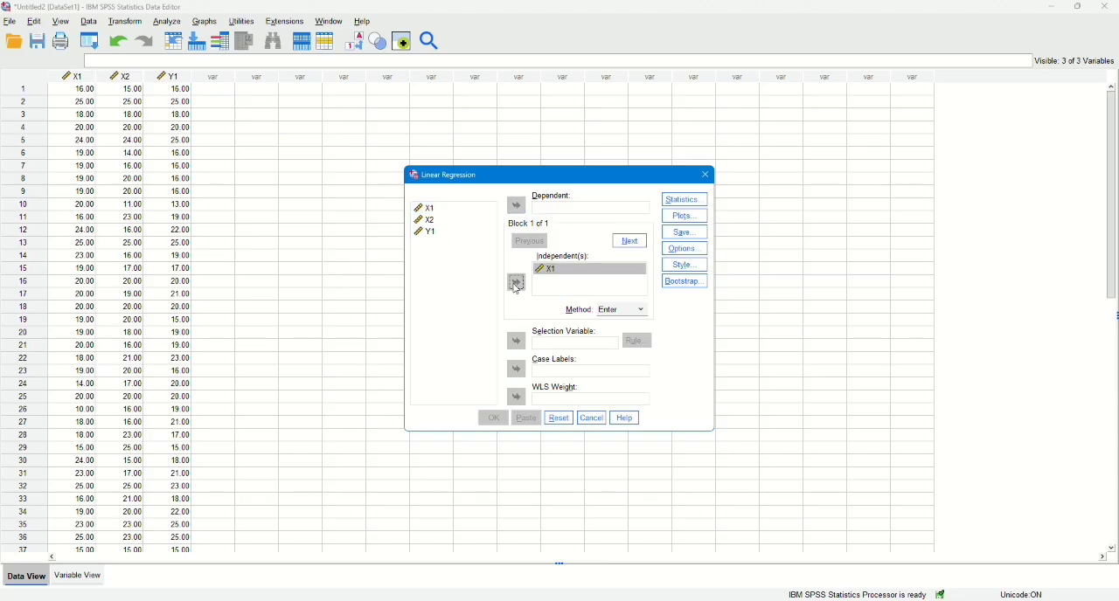
left_click(451, 215)
left_click(450, 224)
left_click(517, 283)
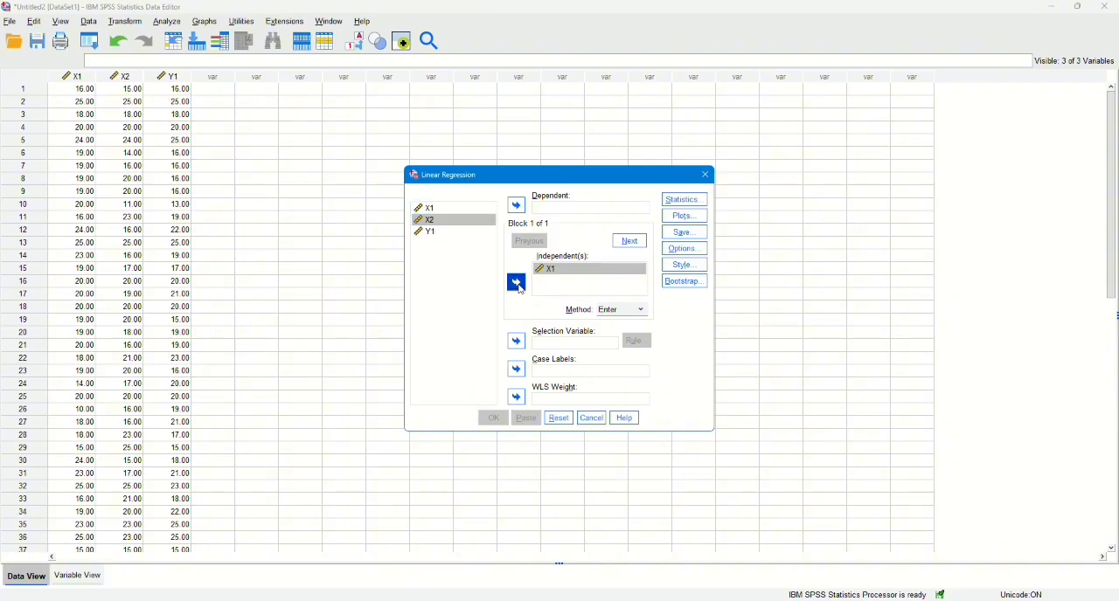
left_click(468, 232)
left_click(517, 208)
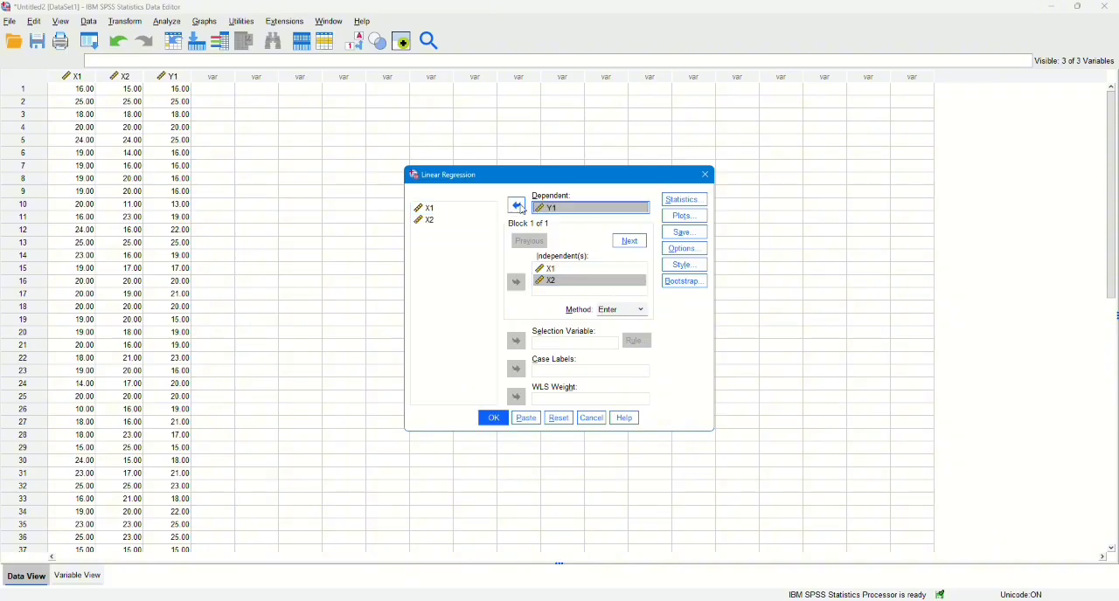
Include collinearity diagnostics in the linear regression statistics.
left_click(684, 200)
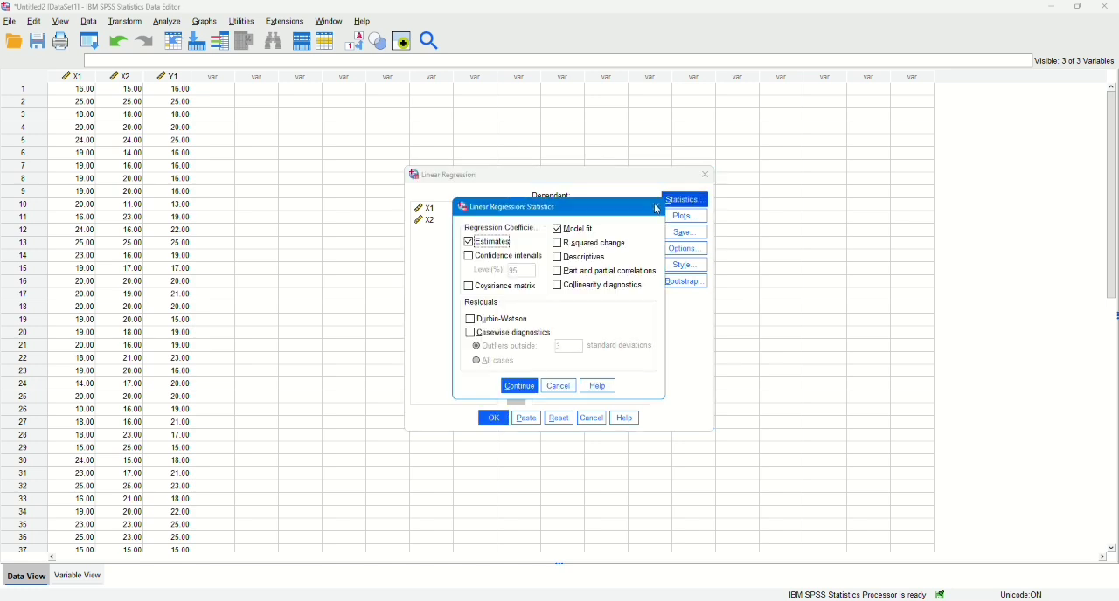
left_click(570, 287)
left_click(516, 388)
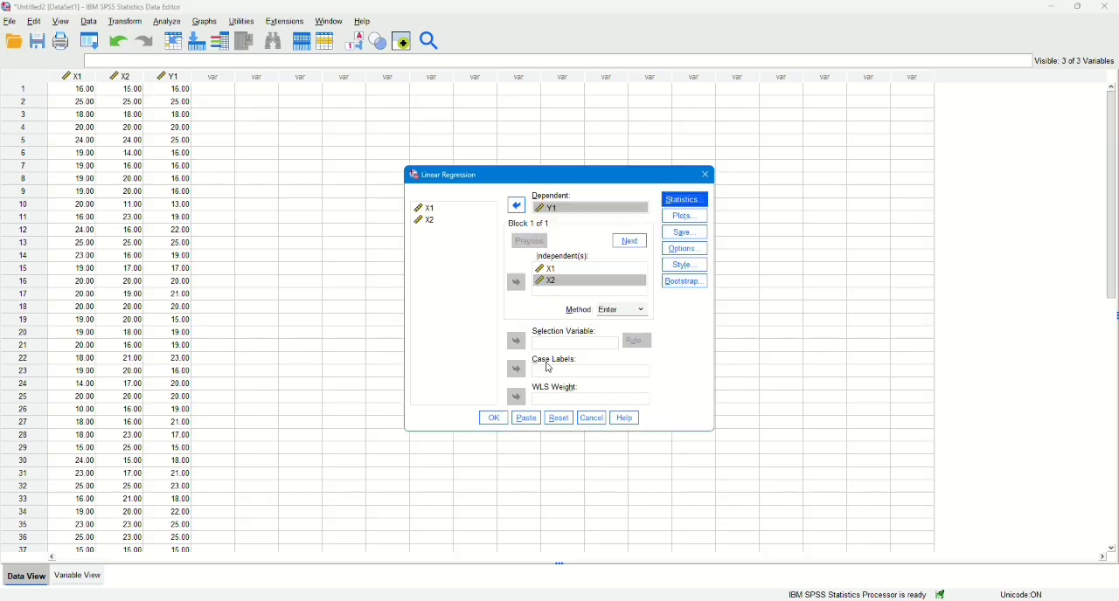
Set up the regression's residual scatterplot with *SRESID on the Y axis and *ZPRED on the X axis.
left_click(678, 219)
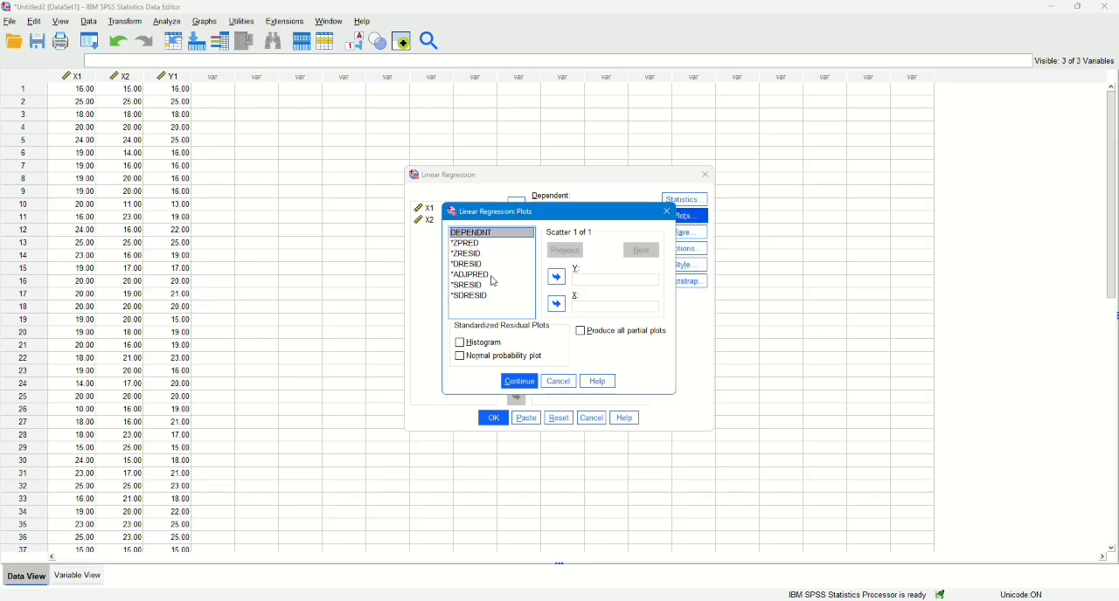
left_click(483, 286)
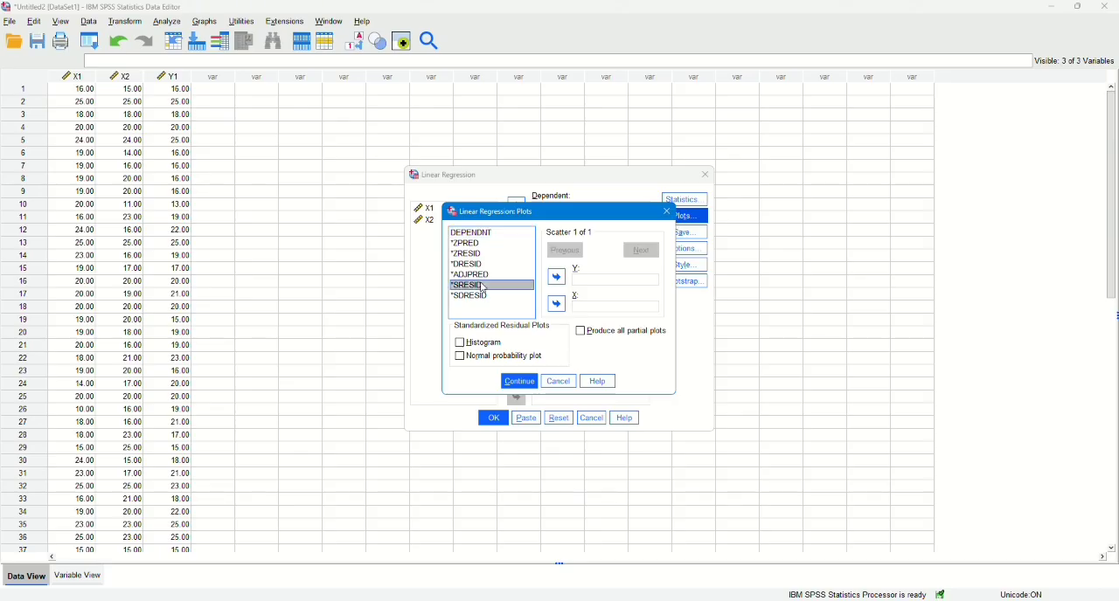
left_click(556, 278)
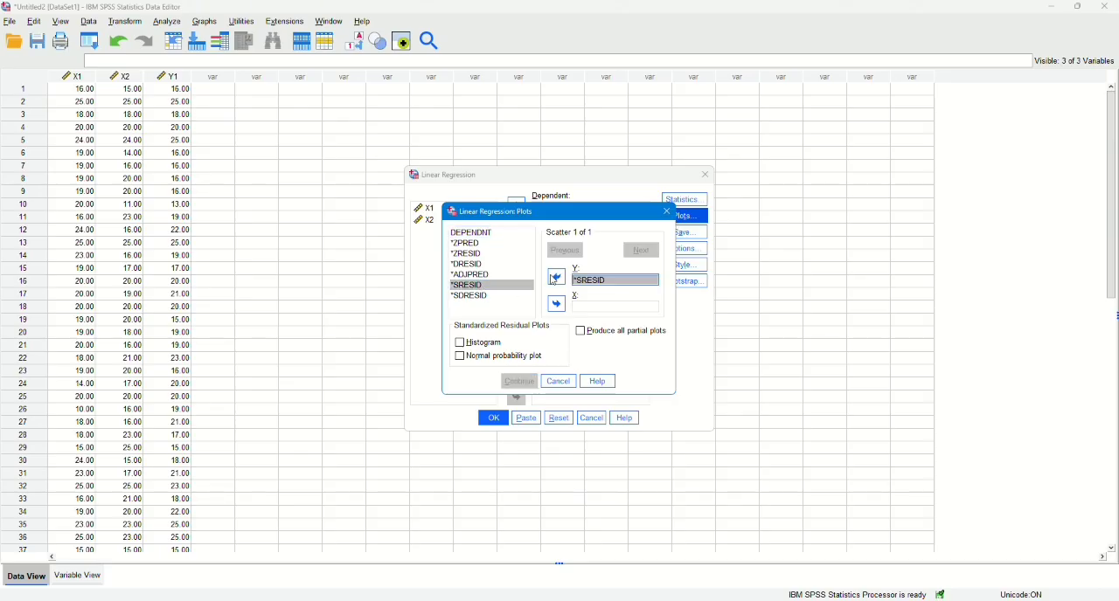
left_click(470, 244)
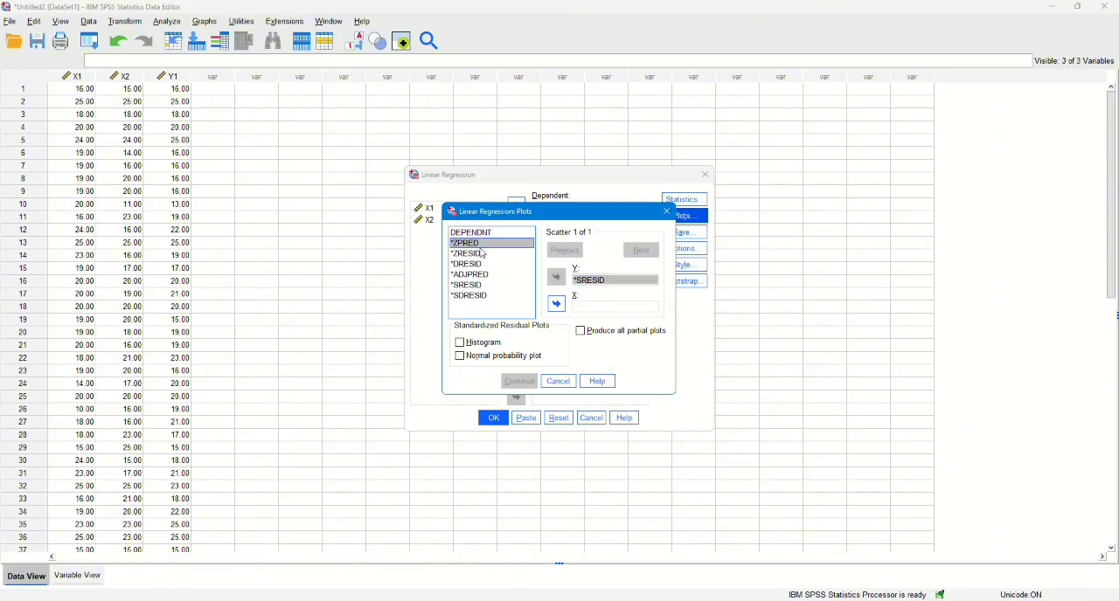
left_click(554, 304)
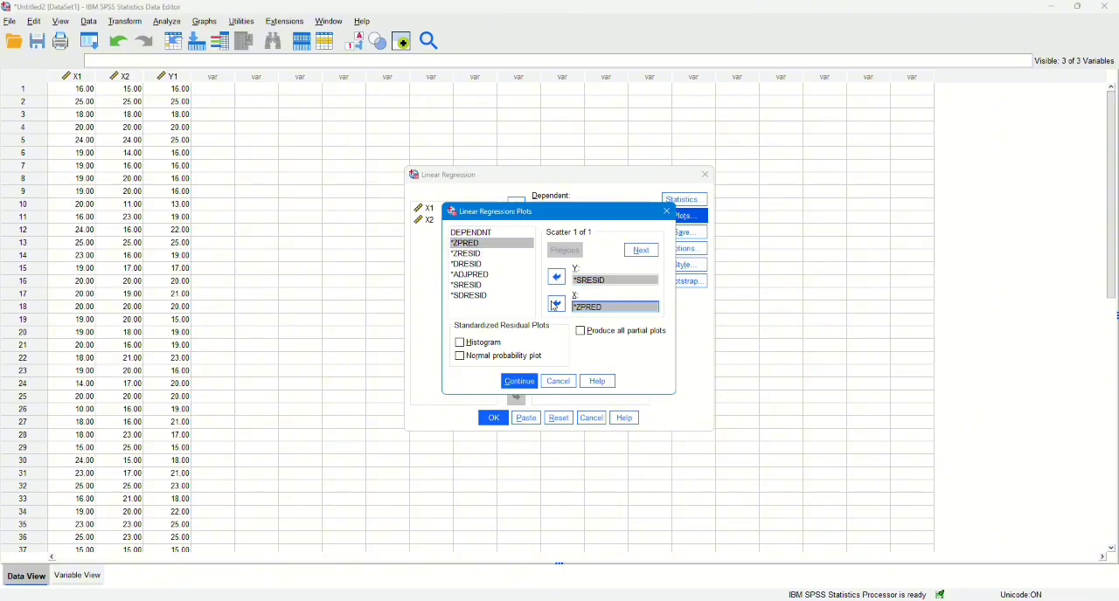
Include the histogram and normal probability plot of the standardized residuals in the regression plots.
left_click(485, 346)
left_click(486, 358)
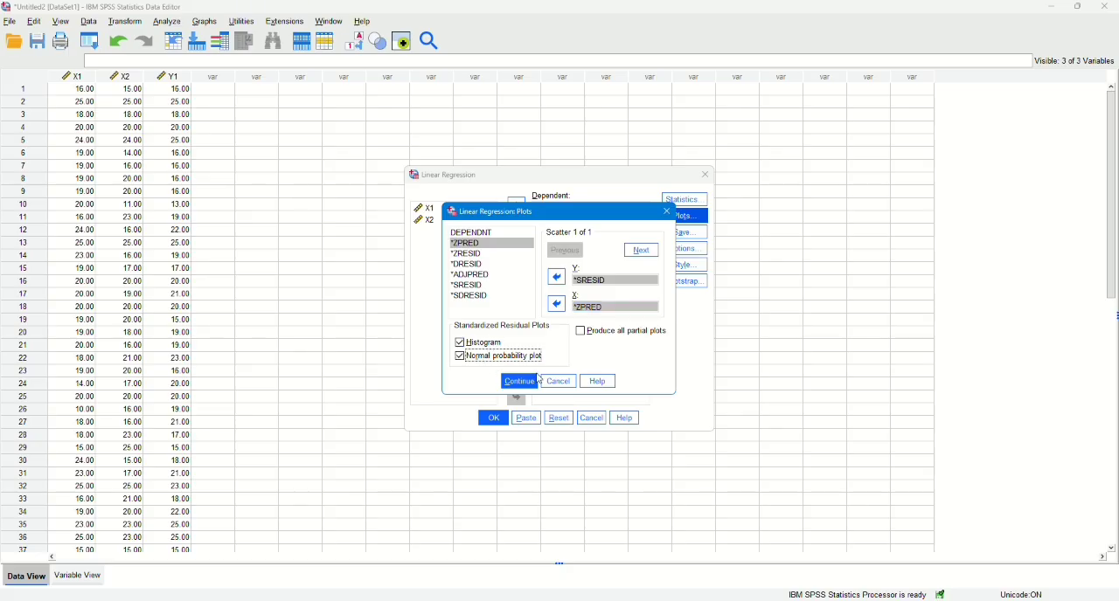
left_click(522, 388)
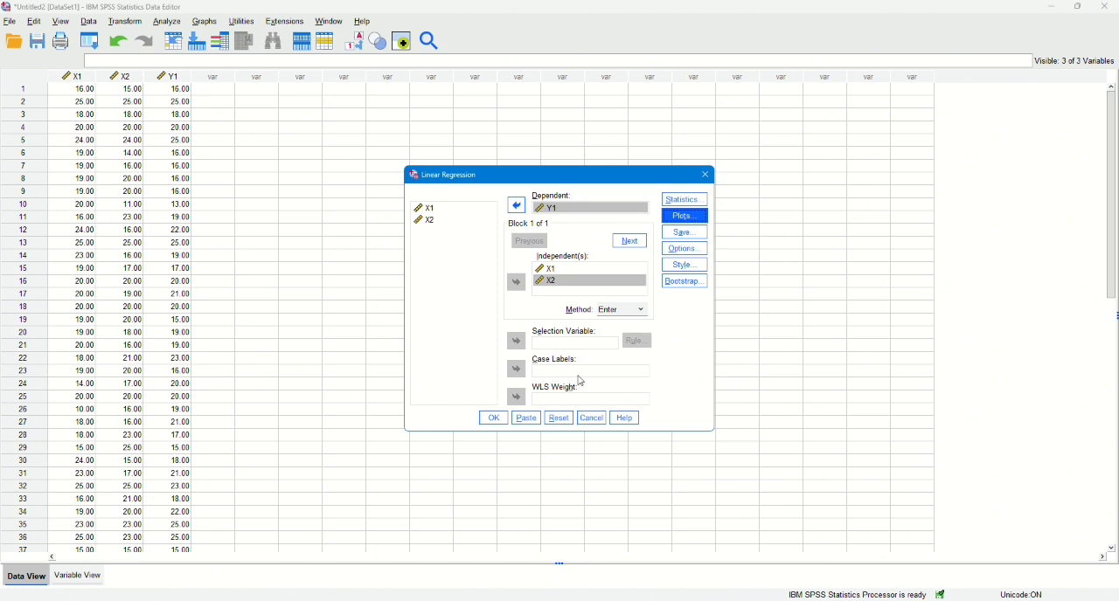
Save the unstandardized residuals as a new variable and run the linear regression.
left_click(695, 236)
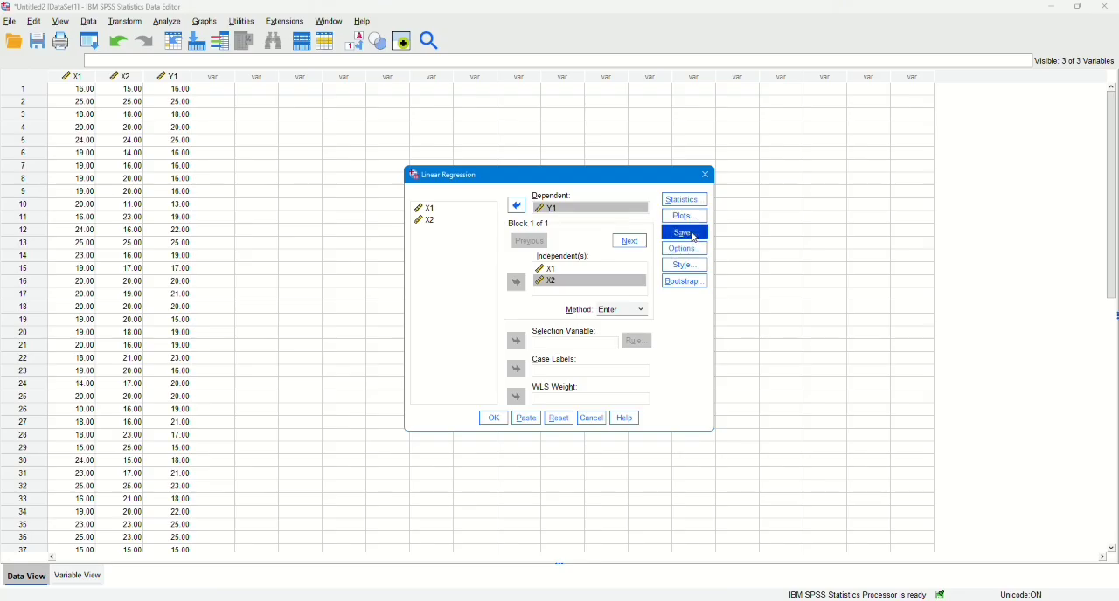
left_click(602, 158)
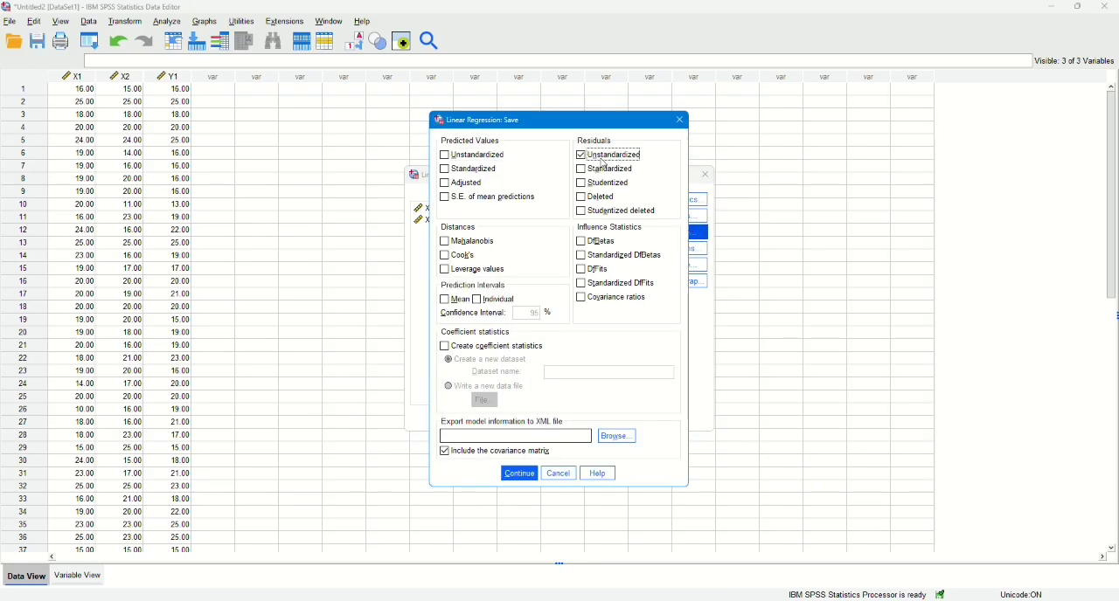
left_click(520, 475)
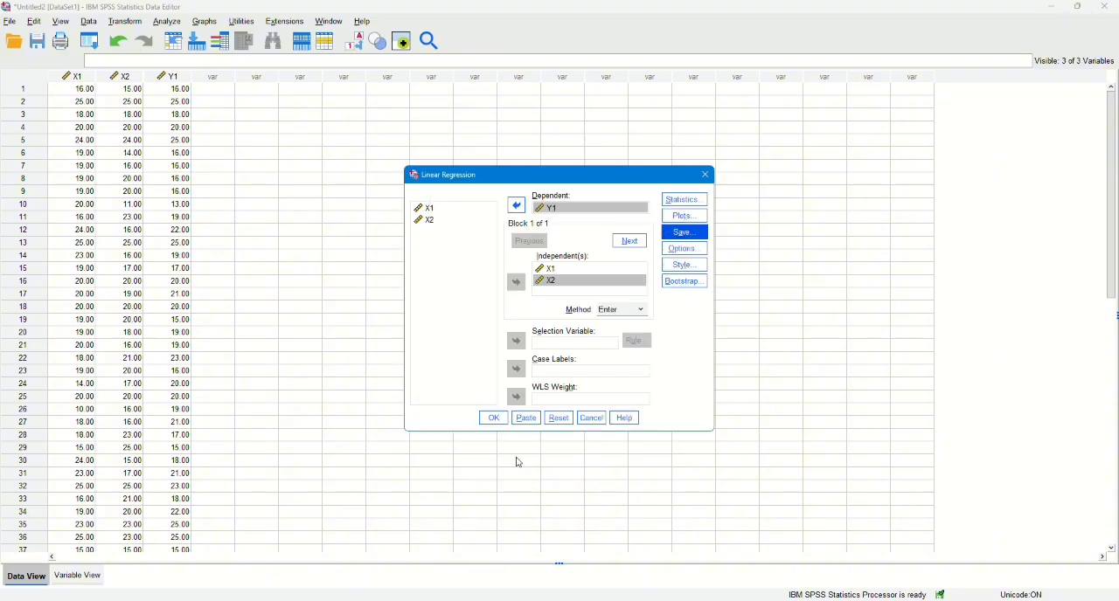
left_click(495, 421)
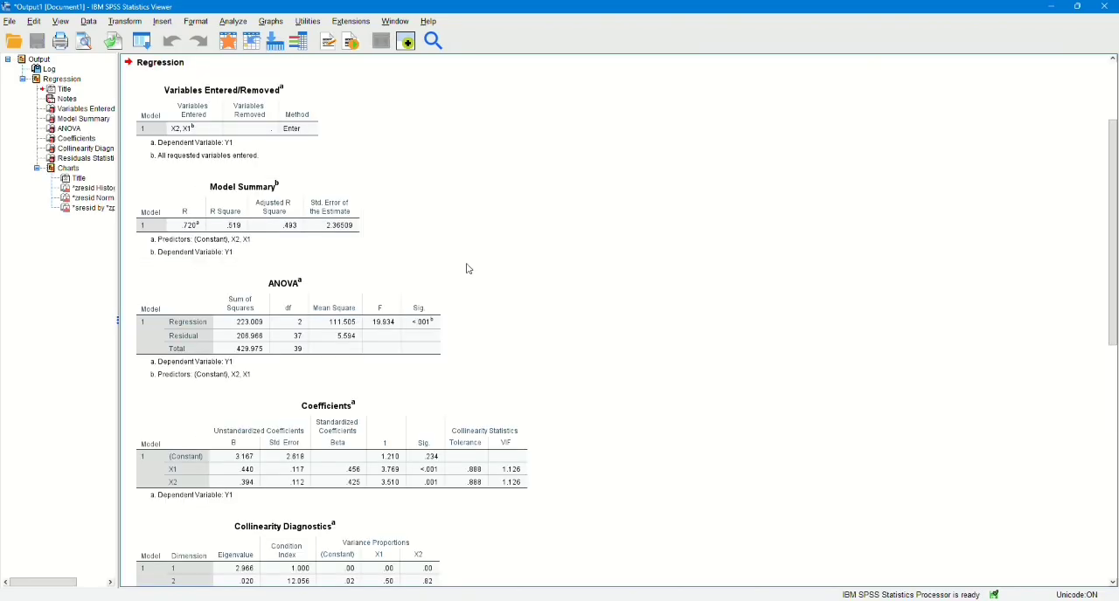
Examine the regression output, from the model summary, ANOVA and coefficients tables to the residual histogram, P-P plot and scatterplot.
scroll(499, 275, "down", 1)
scroll(499, 275, "up", 1)
scroll(499, 276, "down", 6)
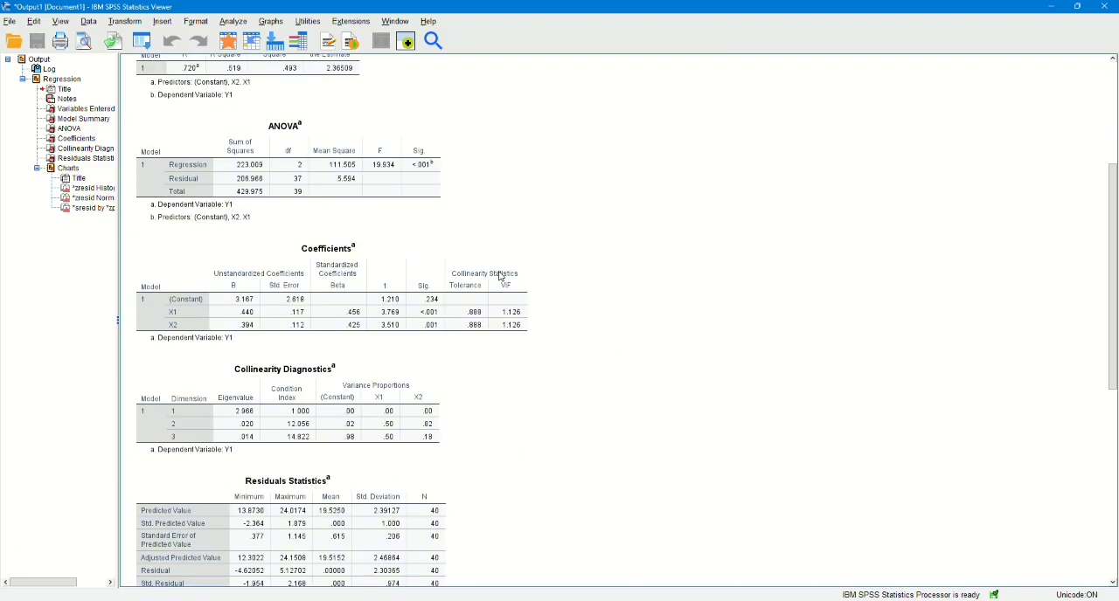
scroll(499, 276, "up", 6)
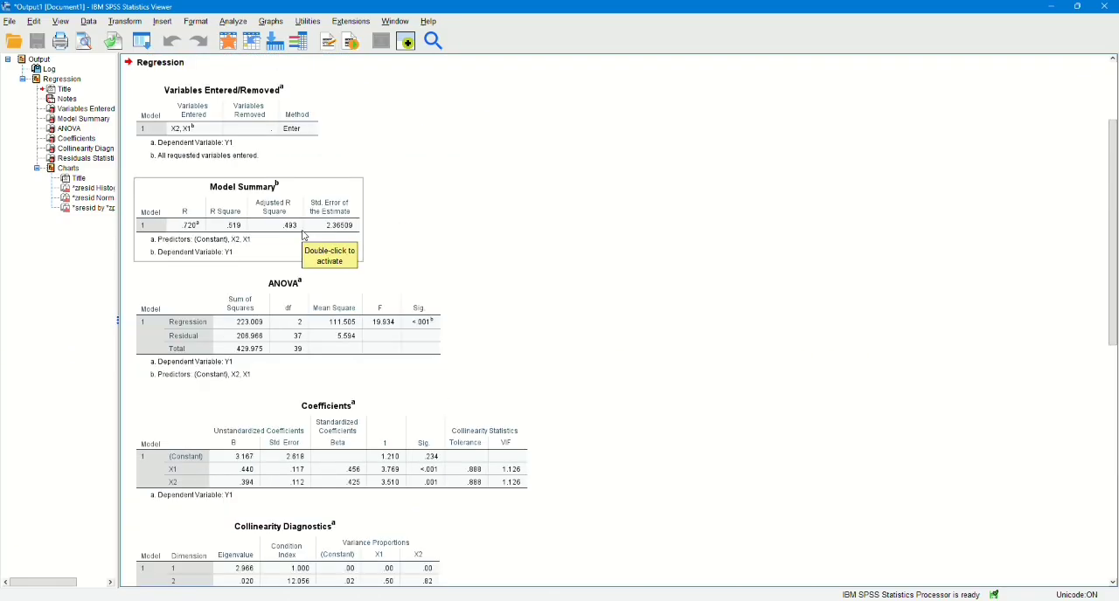
scroll(499, 275, "down", 1)
scroll(500, 276, "up", 1)
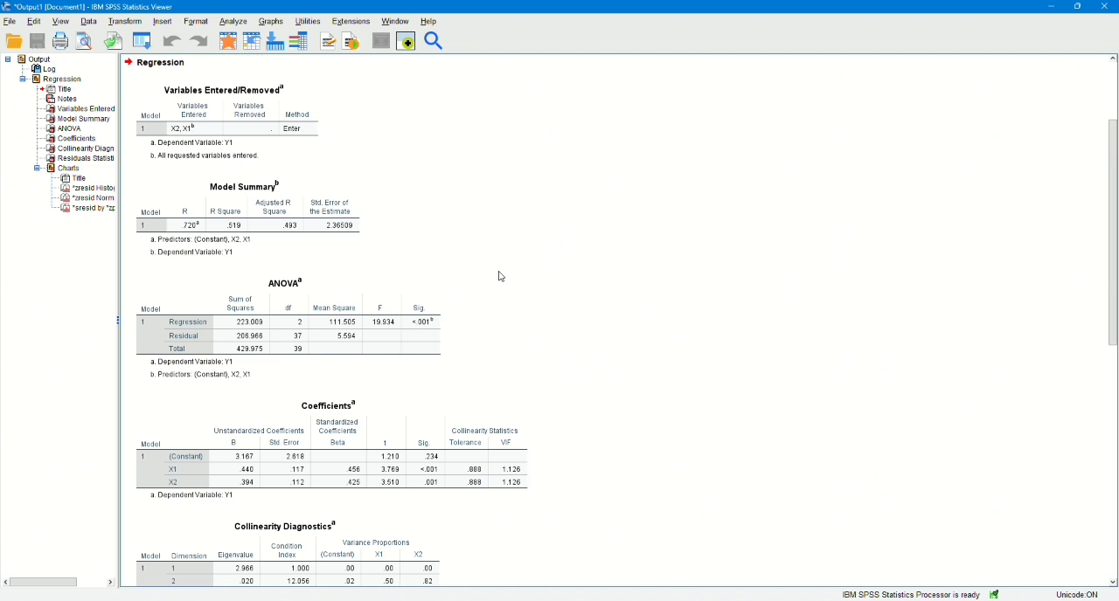
scroll(501, 276, "down", 12)
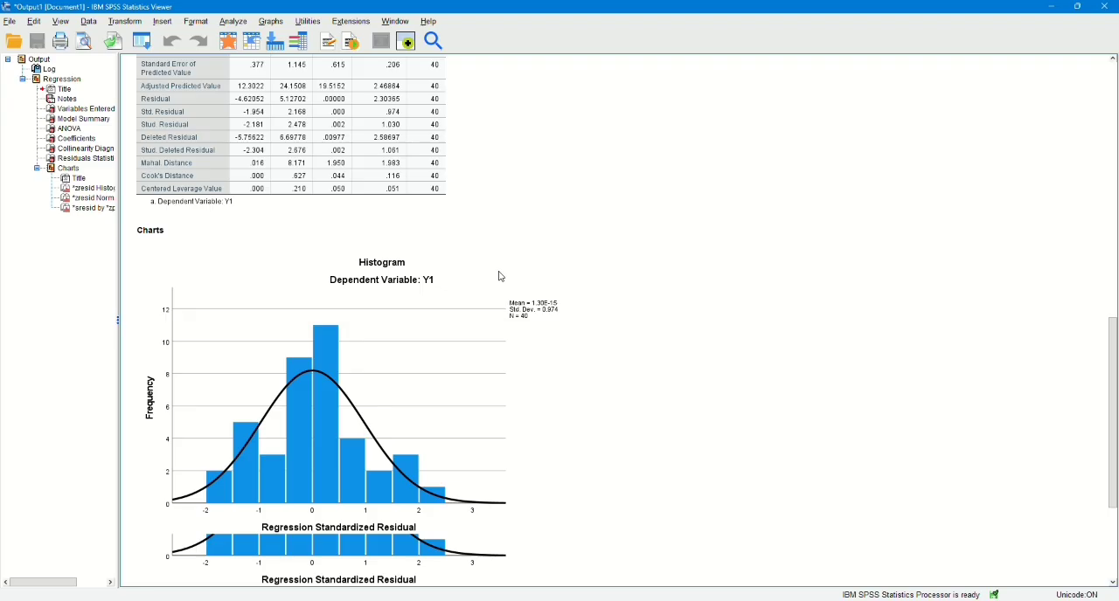
scroll(501, 276, "down", 8)
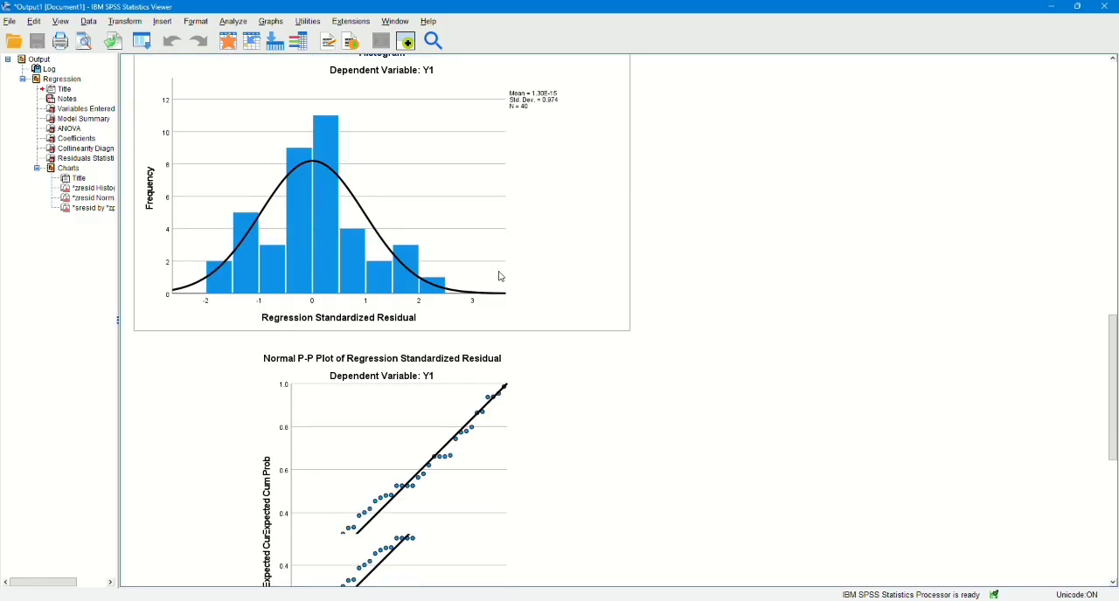
scroll(501, 276, "down", 3)
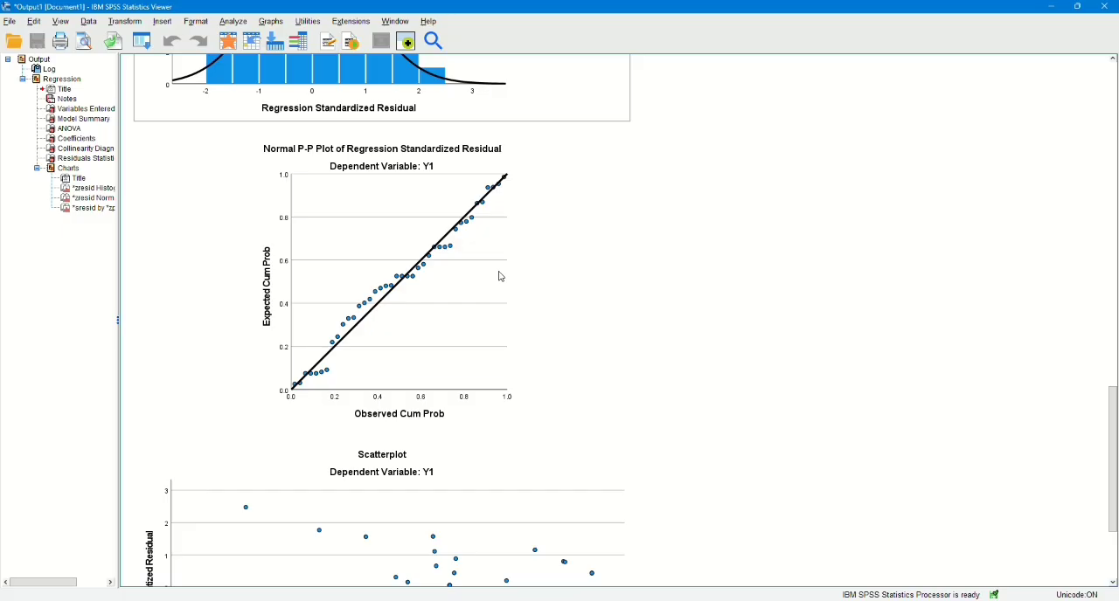
scroll(501, 277, "down", 3)
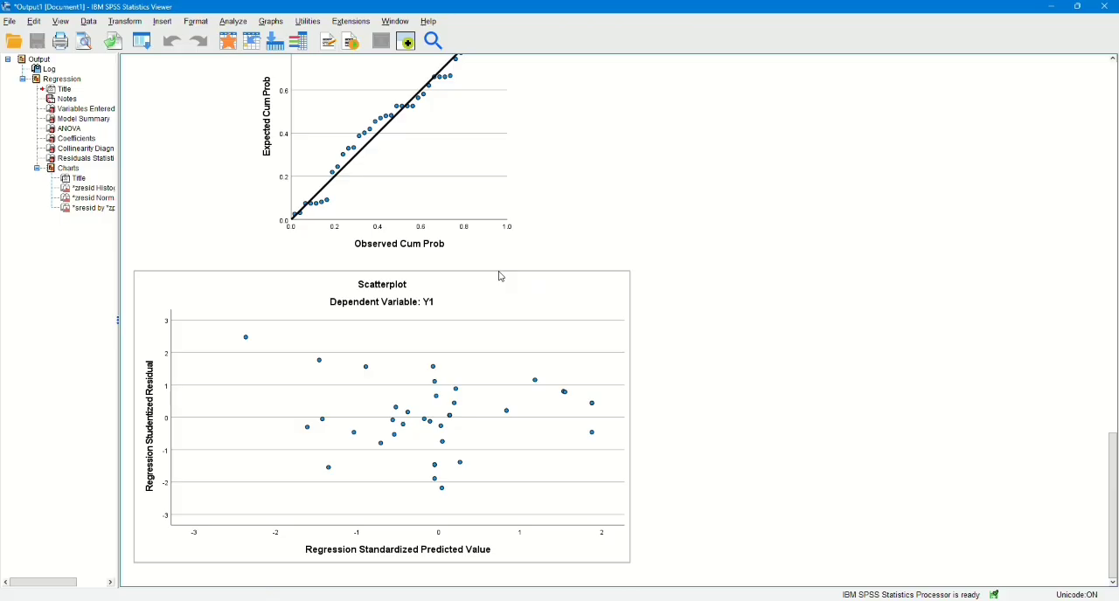
Run a legacy one-sample Kolmogorov-Smirnov test for normality on the Unstandardized Residual variable in the data editor.
left_click(1051, 8)
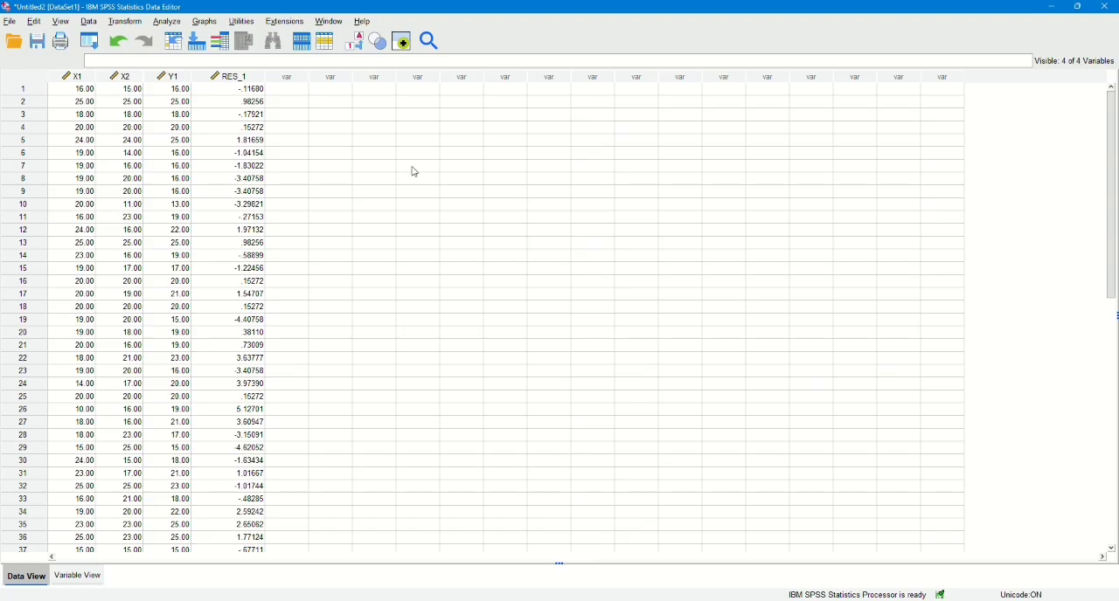
left_click(179, 24)
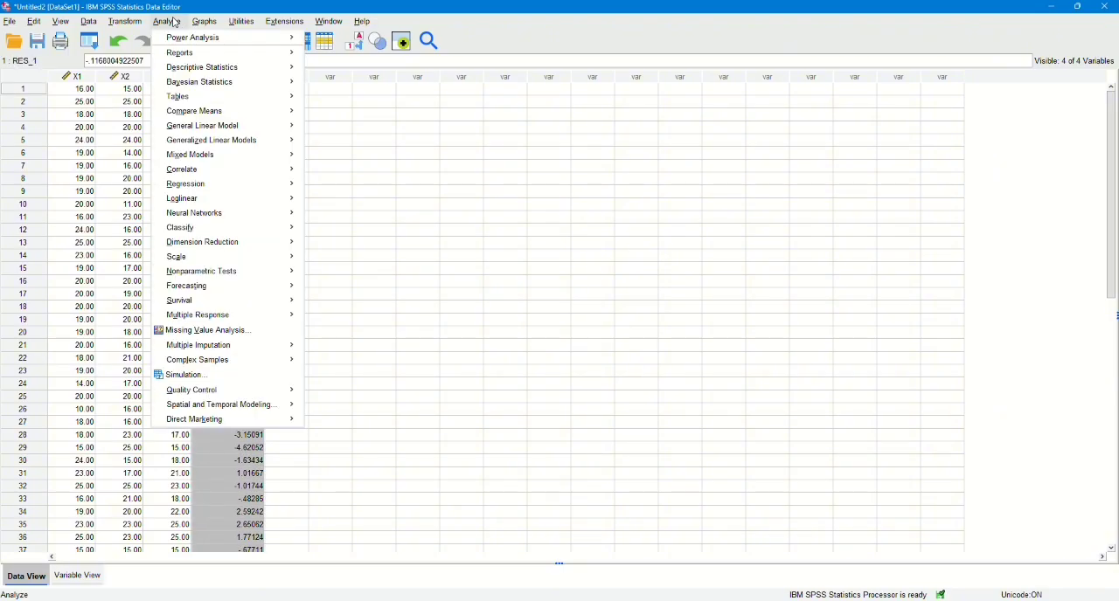
mouse_move(194, 276)
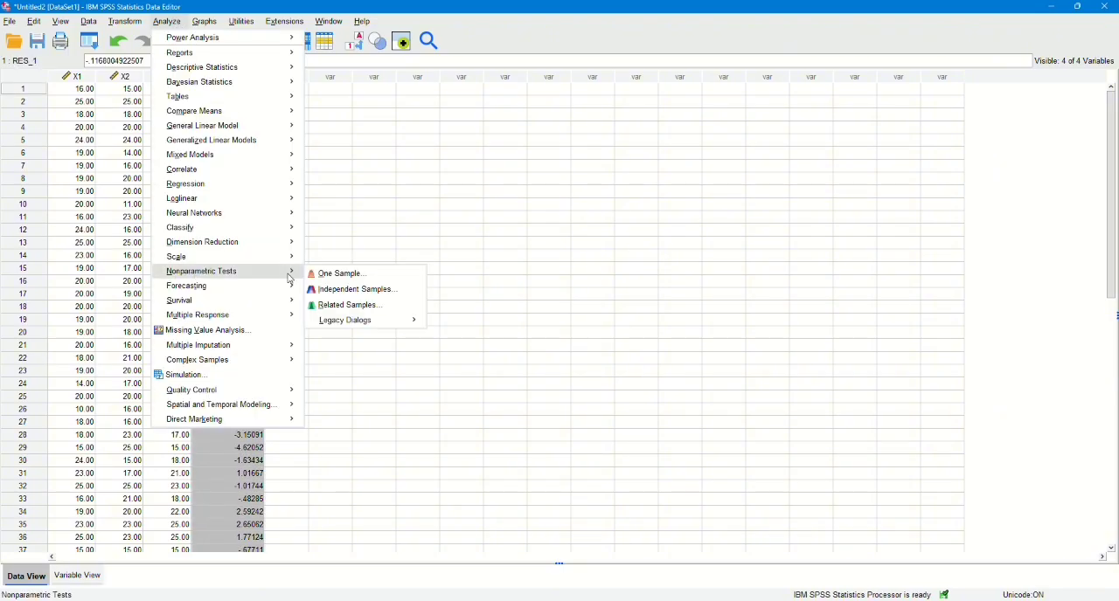
mouse_move(348, 322)
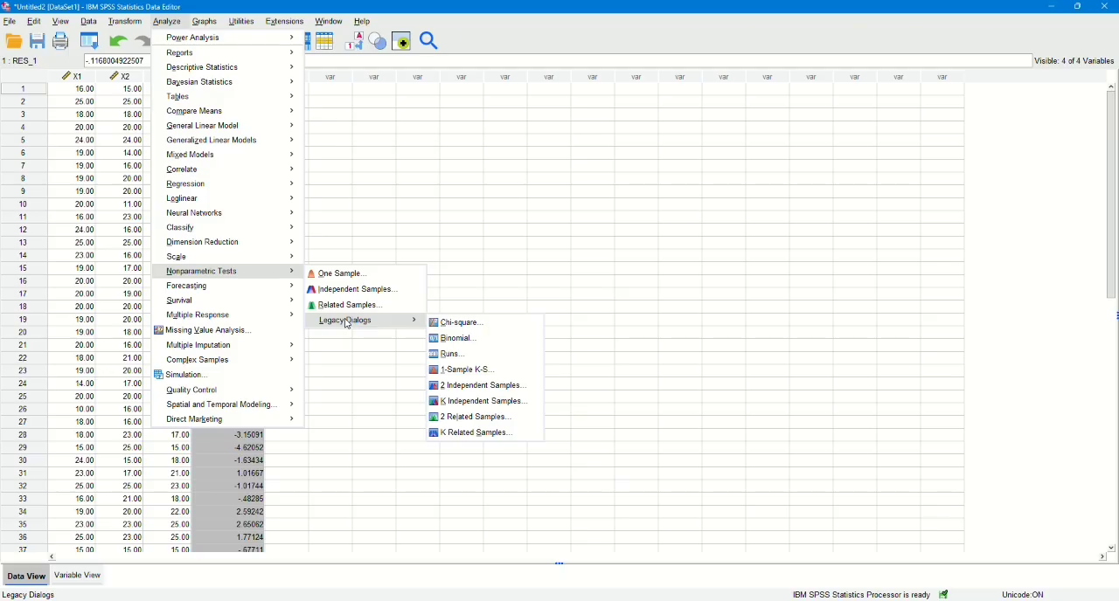
left_click(453, 373)
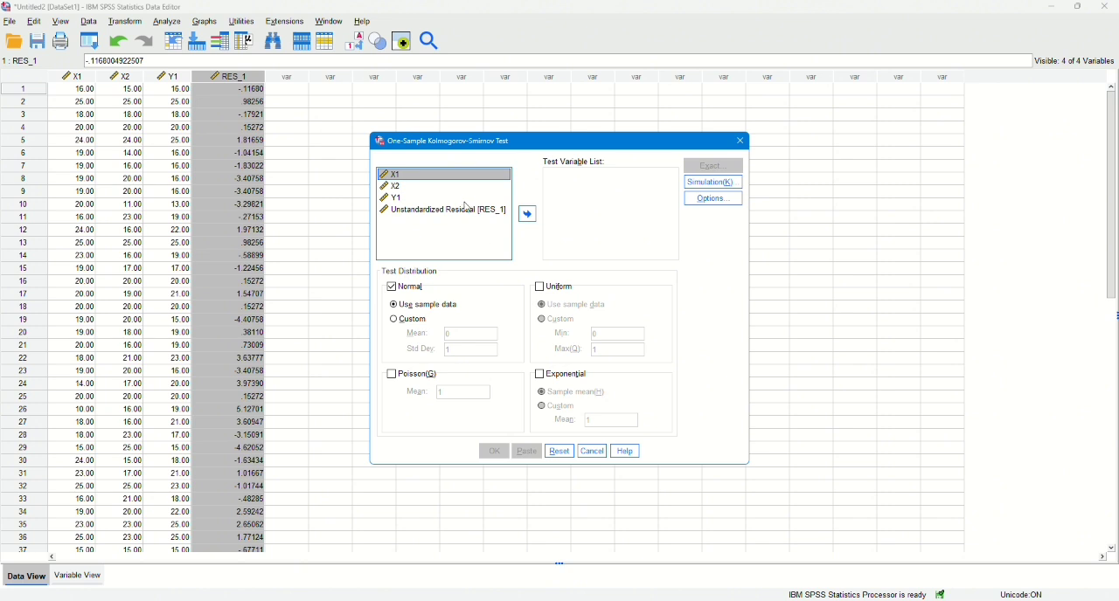
left_click(465, 209)
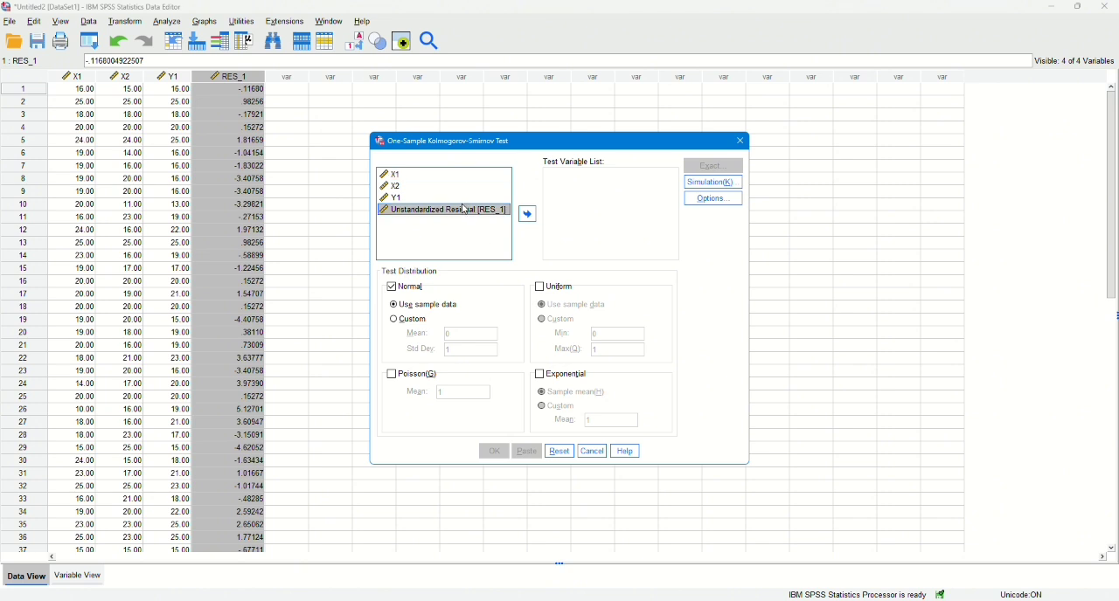
left_click(529, 216)
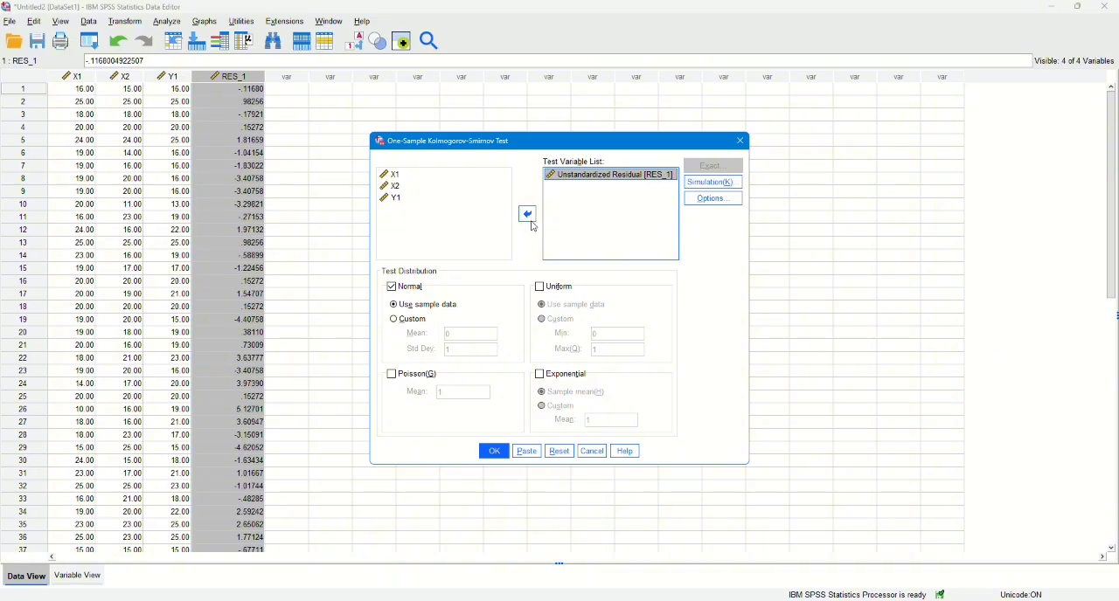
left_click(495, 453)
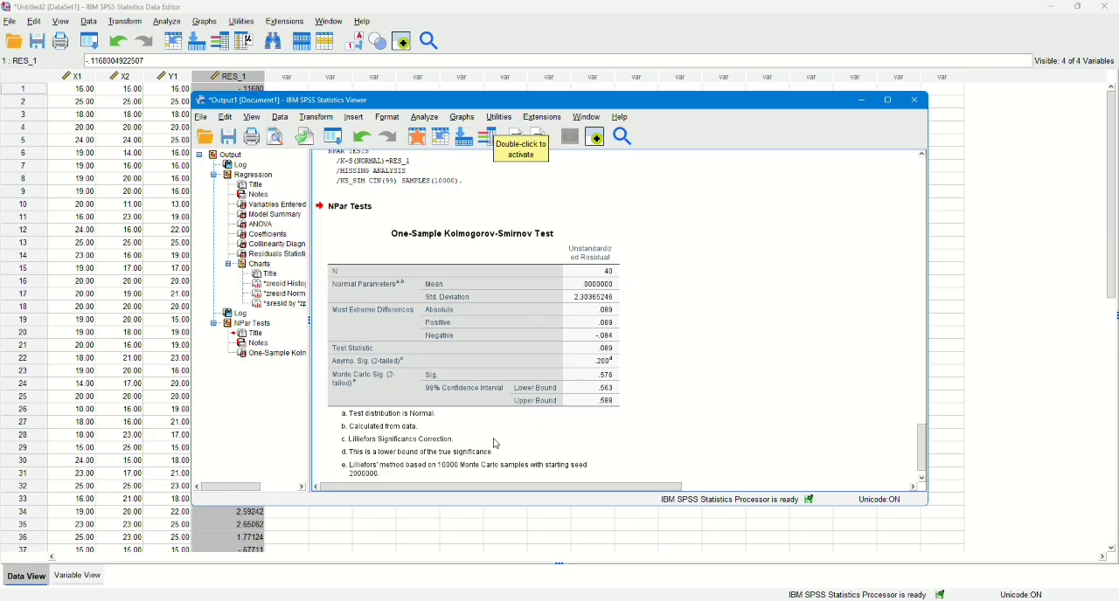
Enlarge the output viewer and review the Kolmogorov-Smirnov results together with the regression's residual statistics and charts.
left_click(888, 101)
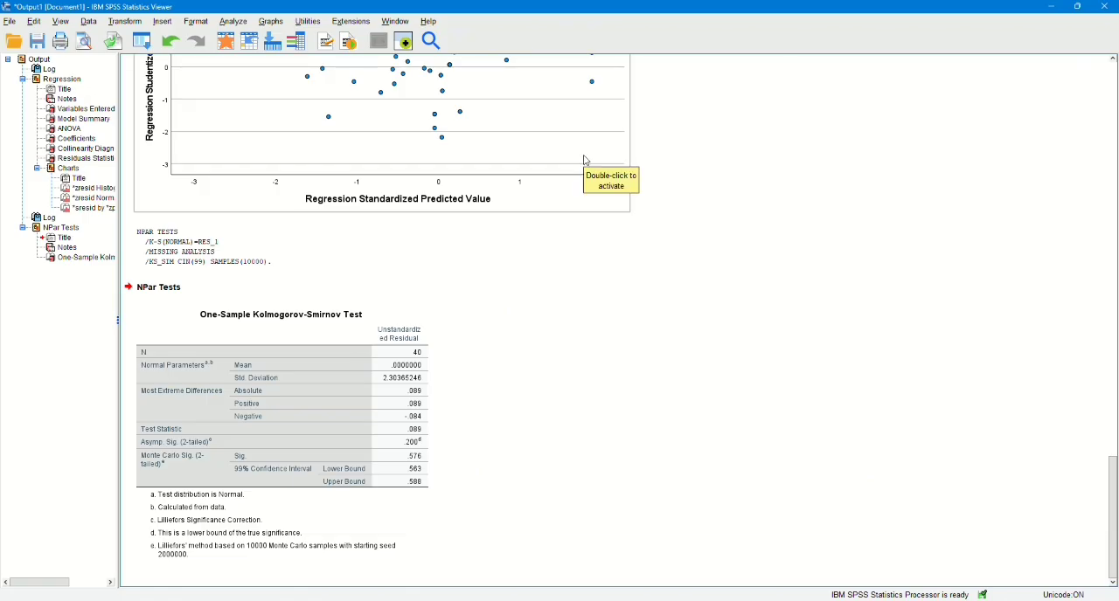
scroll(586, 161, "up", 1)
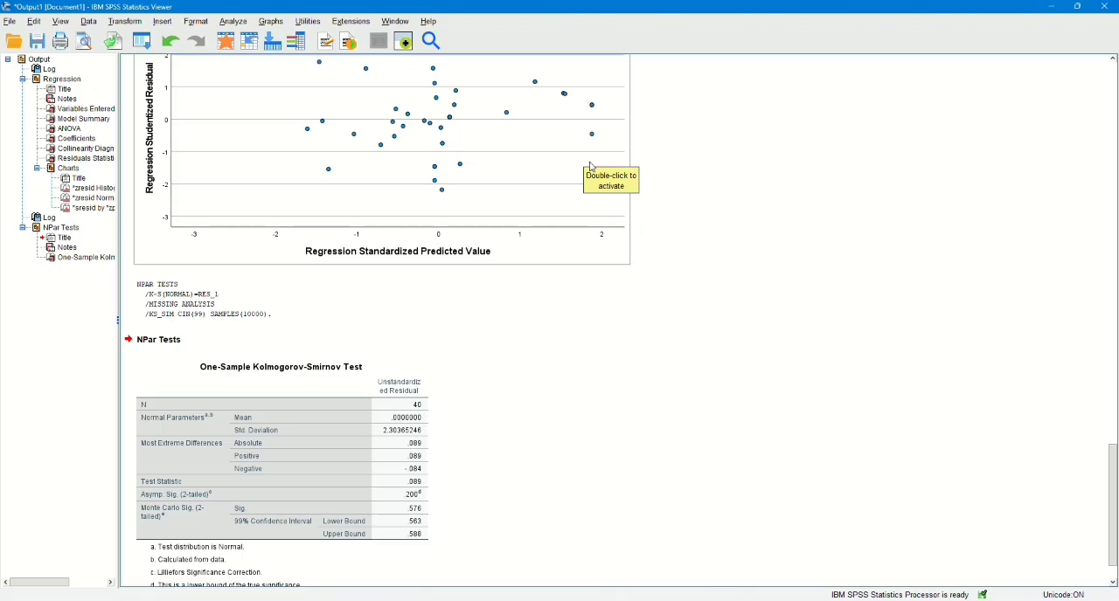
scroll(594, 175, "up", 4)
scroll(603, 189, "up", 15)
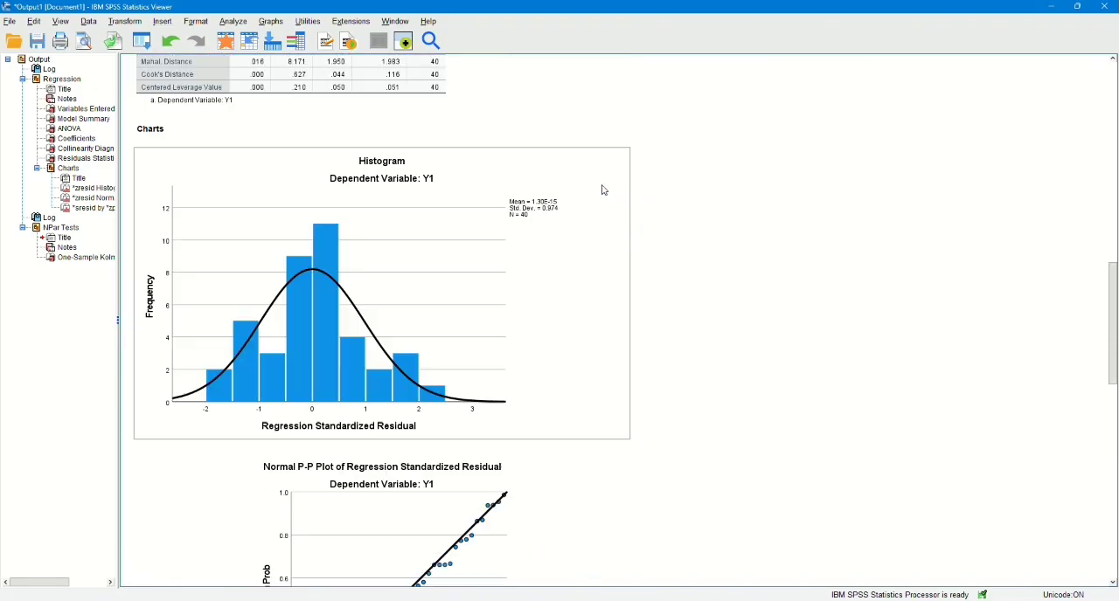
scroll(602, 189, "down", 7)
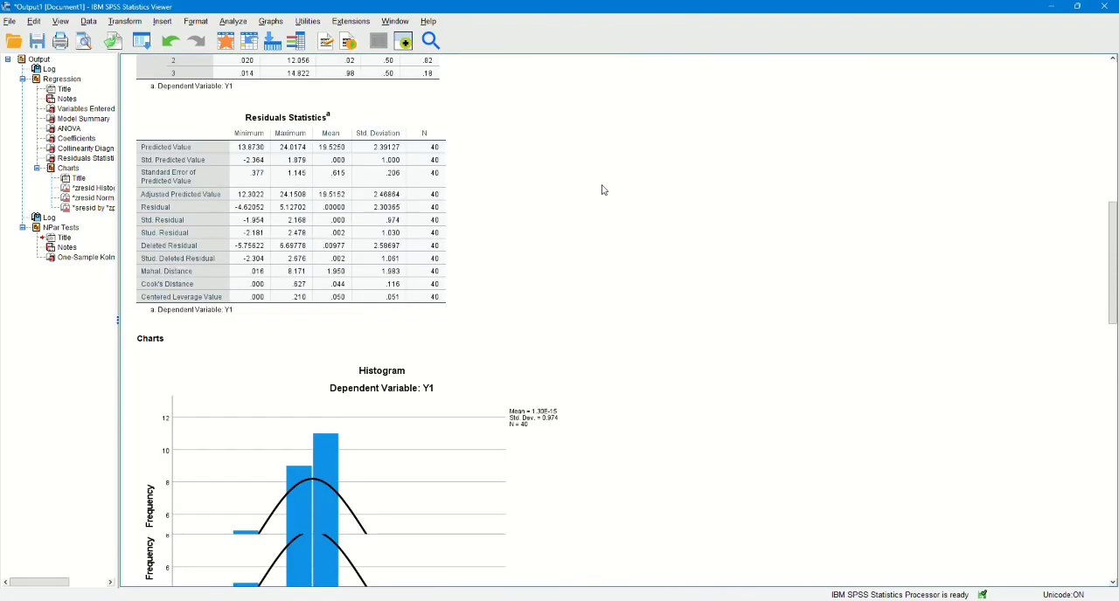
scroll(603, 189, "down", 3)
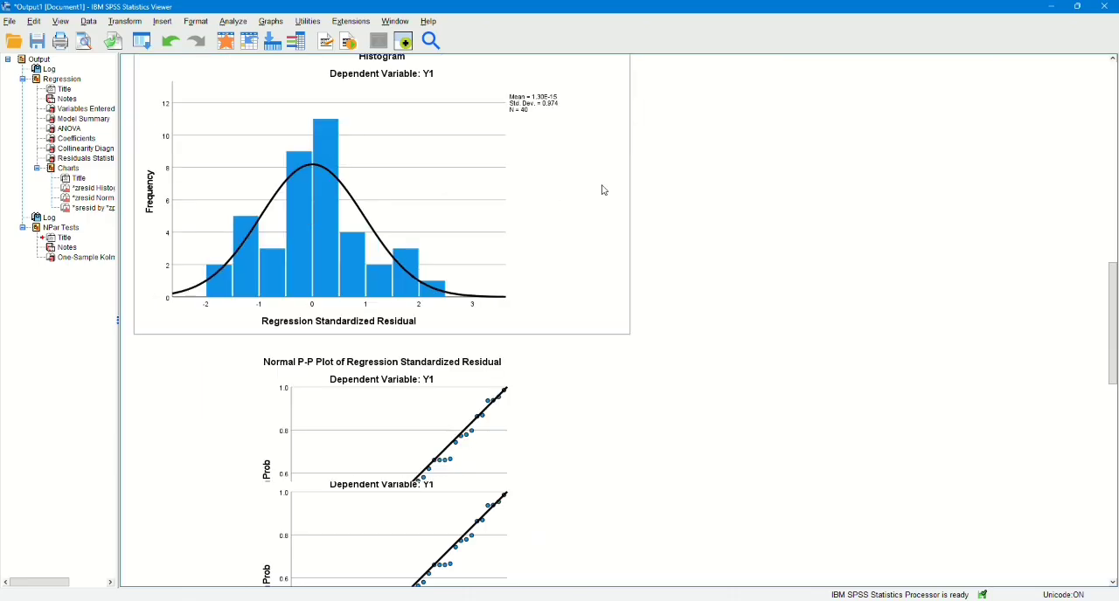
scroll(603, 190, "down", 20)
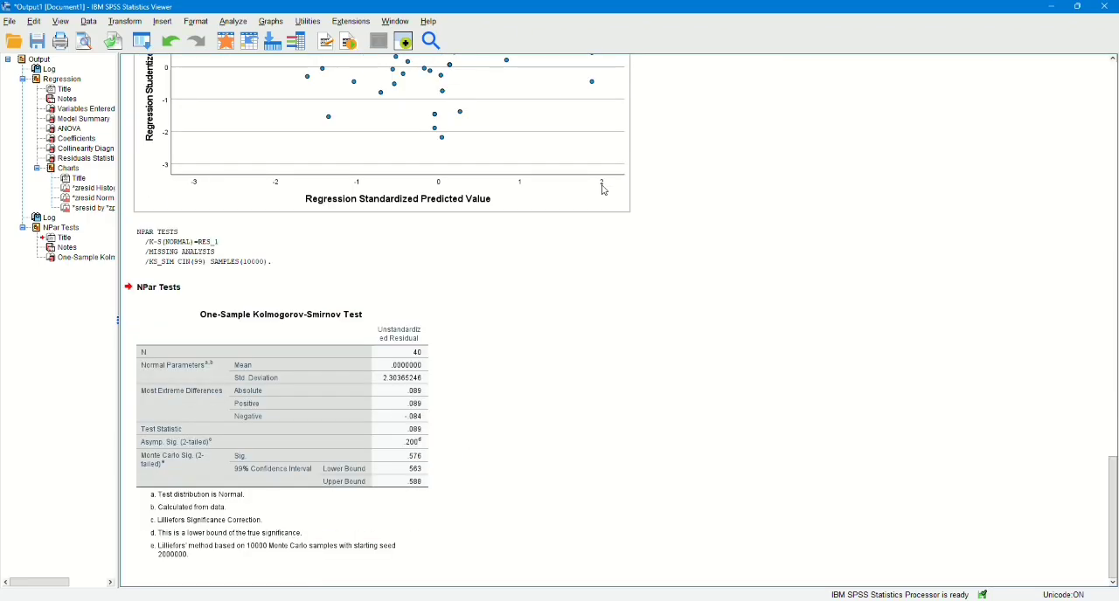
left_click(543, 230)
scroll(534, 178, "up", 4)
scroll(512, 324, "down", 4)
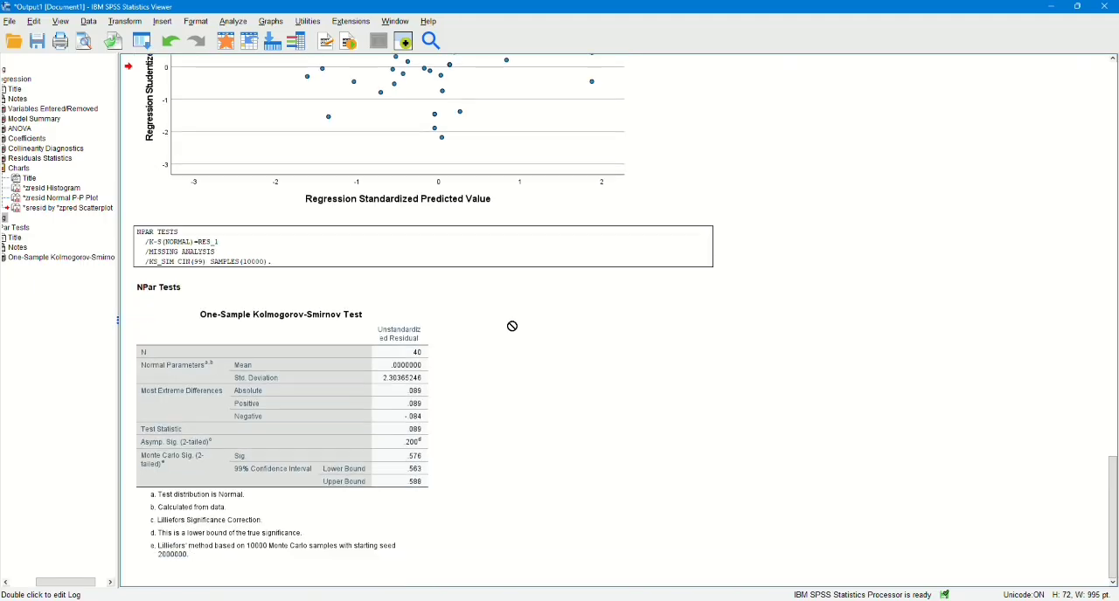
Switch to the Book1 workbook in Excel with the questionnaire scores and totals on Sheet2.
left_click(404, 41)
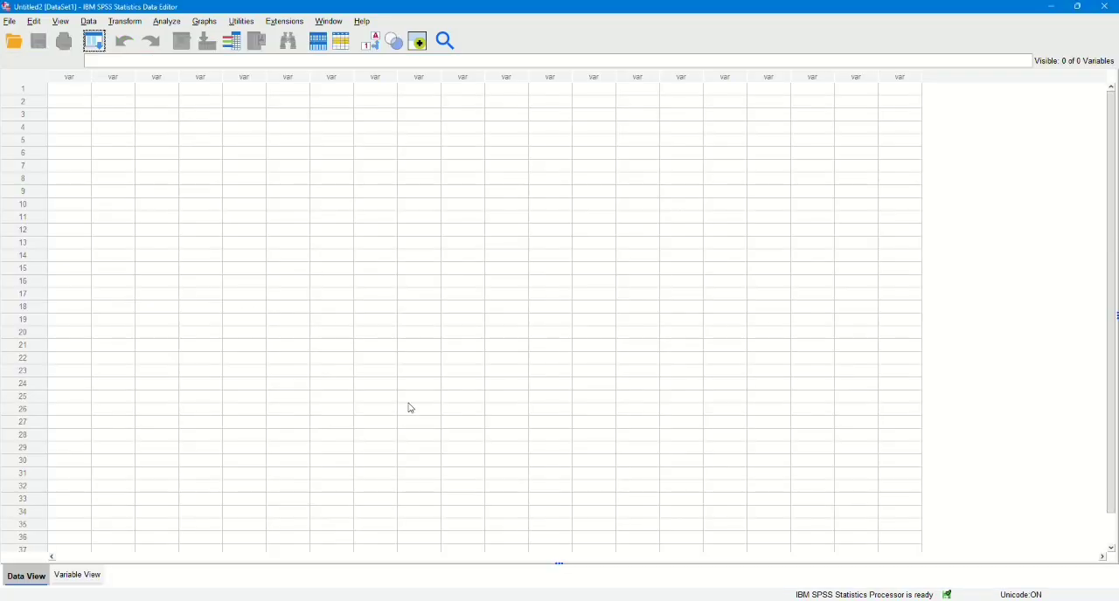
mouse_move(379, 599)
left_click(379, 551)
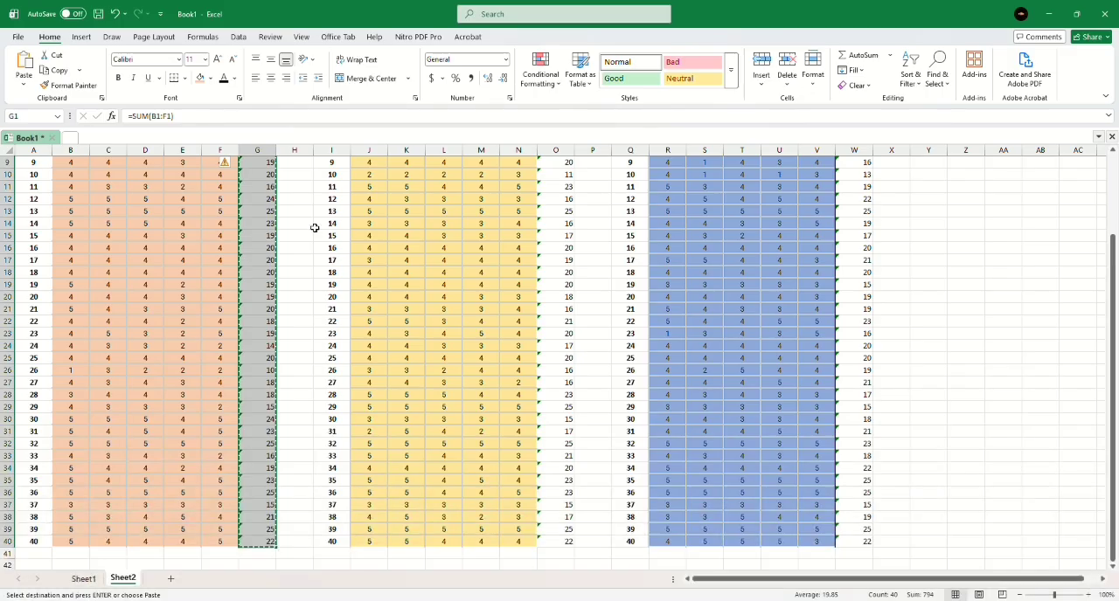
Copy the totals in G1:G40 of the Excel sheet into the first column of the empty SPSS data editor.
scroll(270, 192, "up", 4)
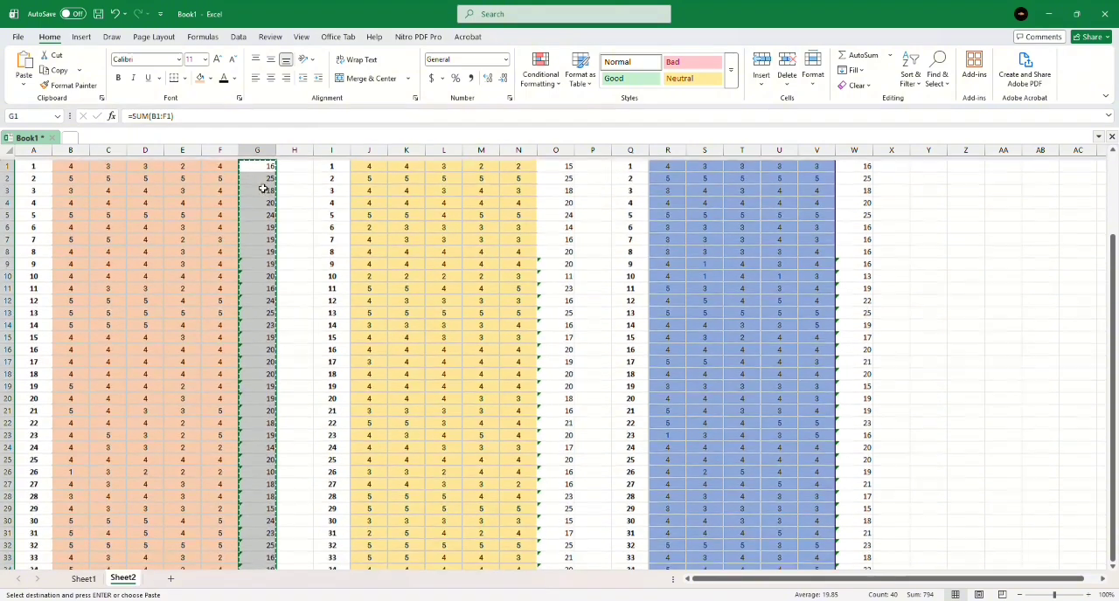
left_click(257, 163)
left_click_drag(257, 162, 271, 473)
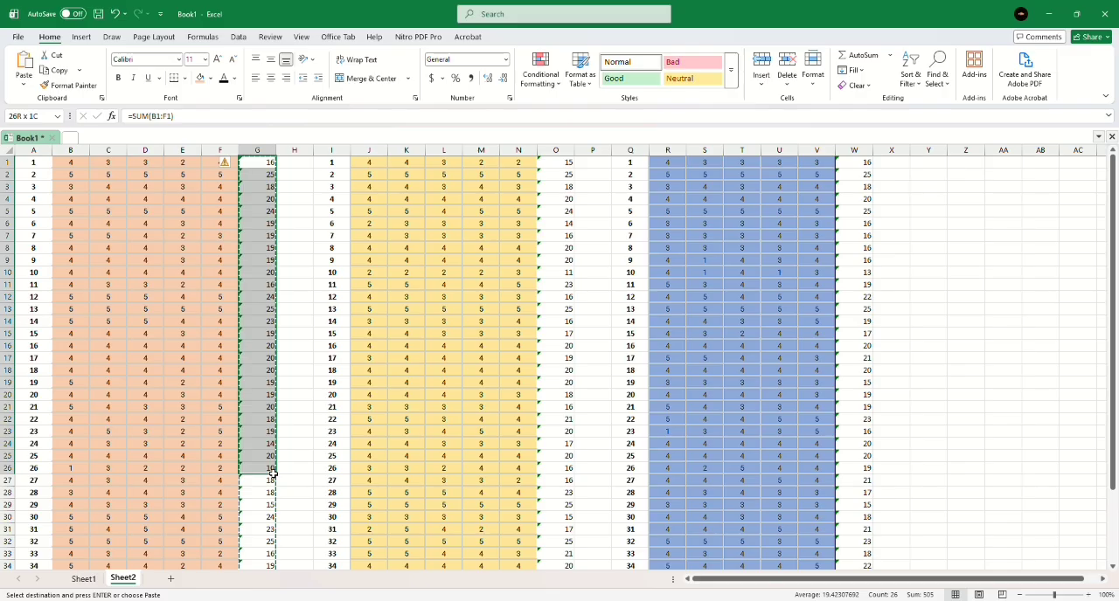
left_click_drag(271, 472, 253, 538)
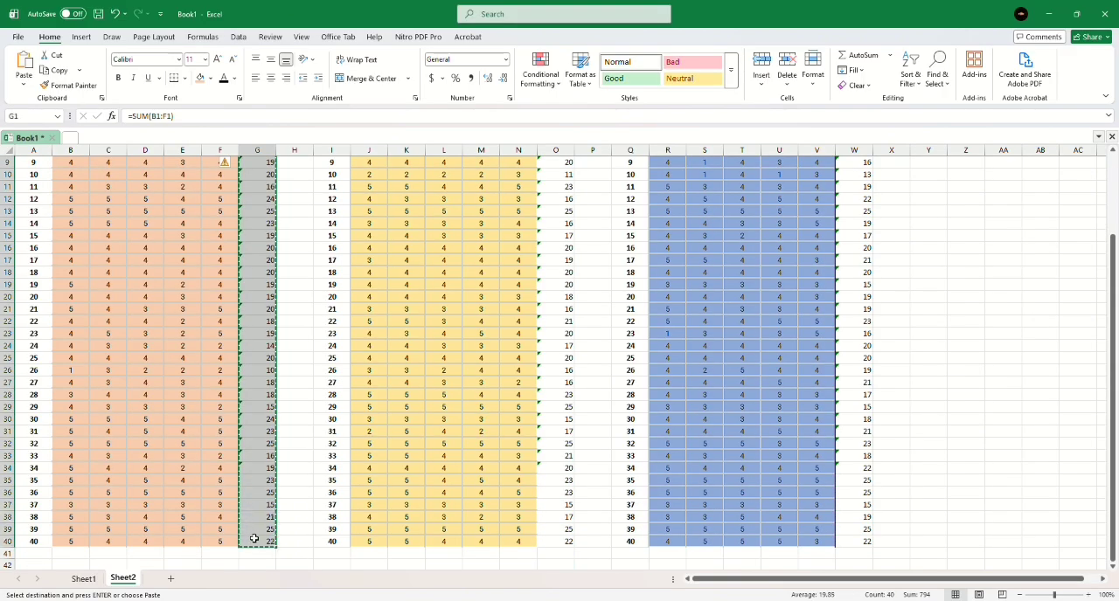
mouse_move(404, 600)
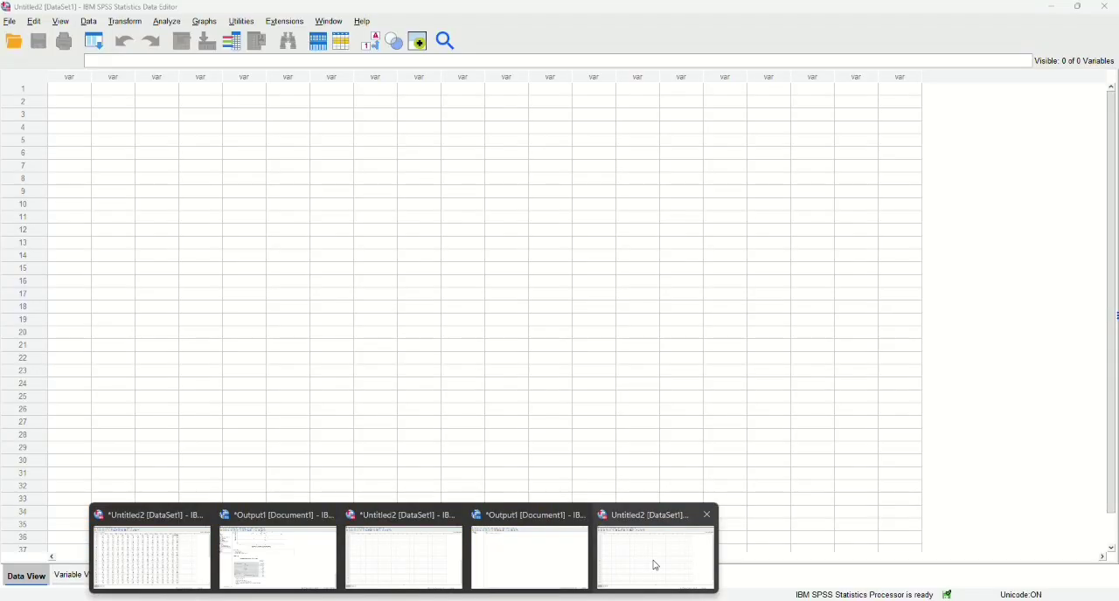
left_click(655, 566)
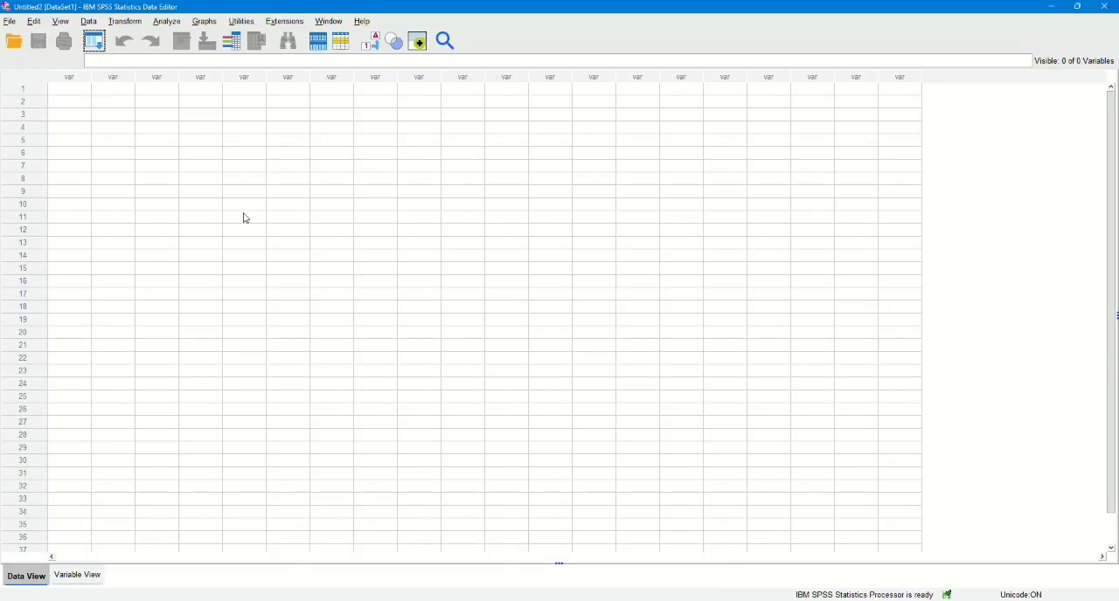
left_click(78, 91)
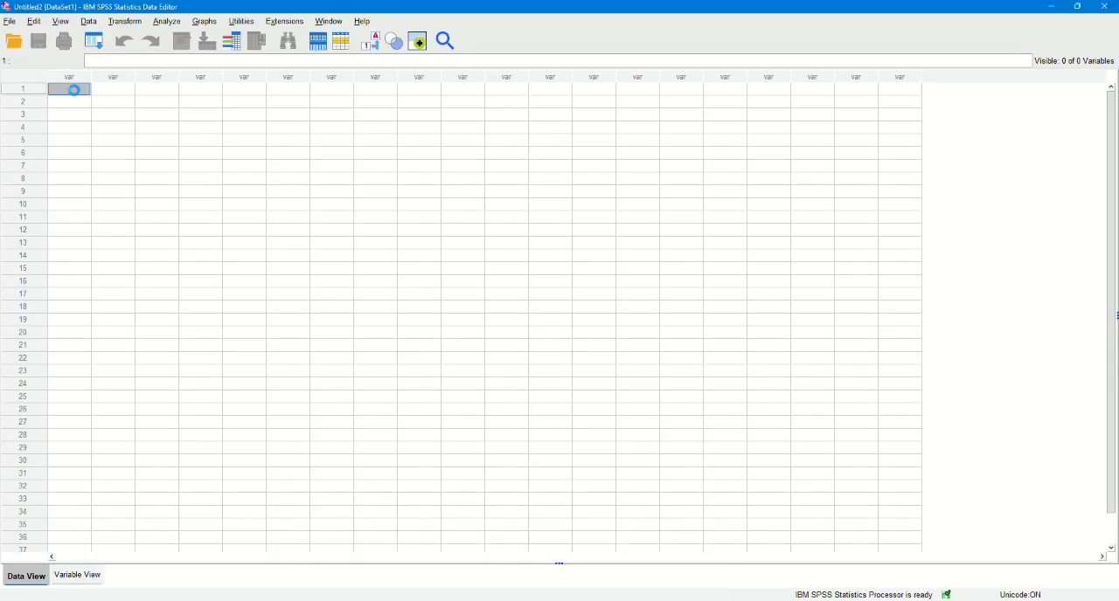
key("ctrl+v")
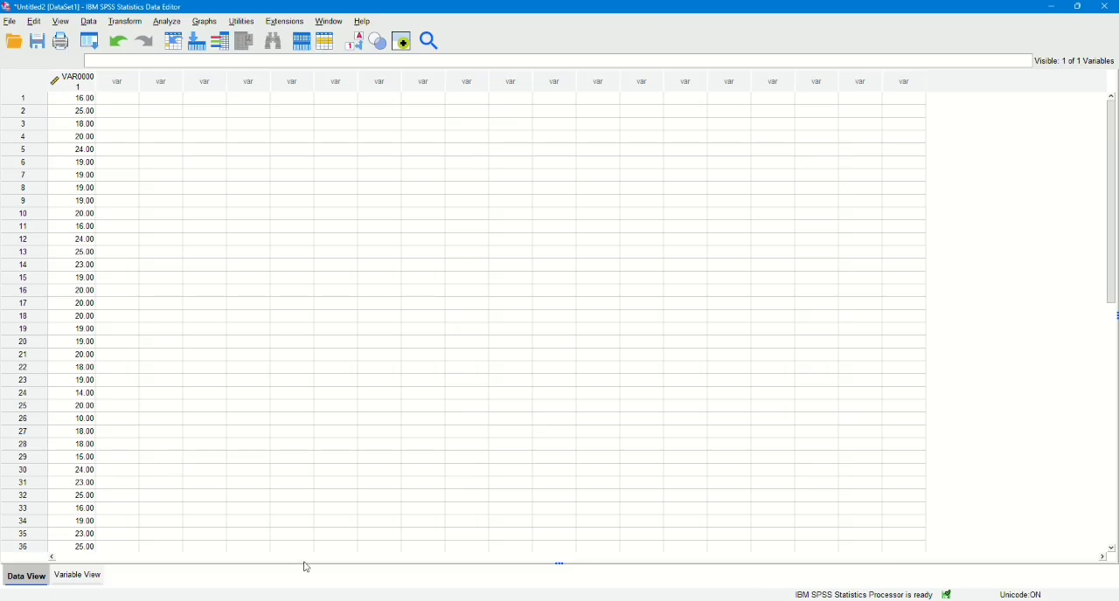
Copy the totals in O1:O40 of the Excel sheet into the second column of the same SPSS data editor.
mouse_move(353, 600)
left_click(367, 551)
scroll(557, 279, "right", 3)
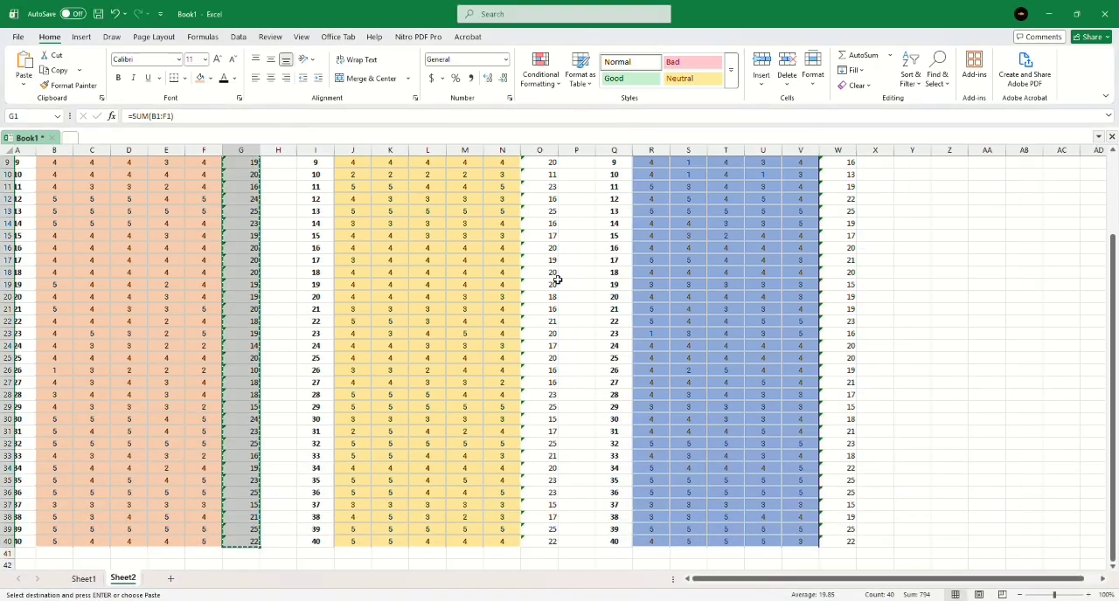
scroll(557, 279, "right", 1)
scroll(557, 278, "up", 3)
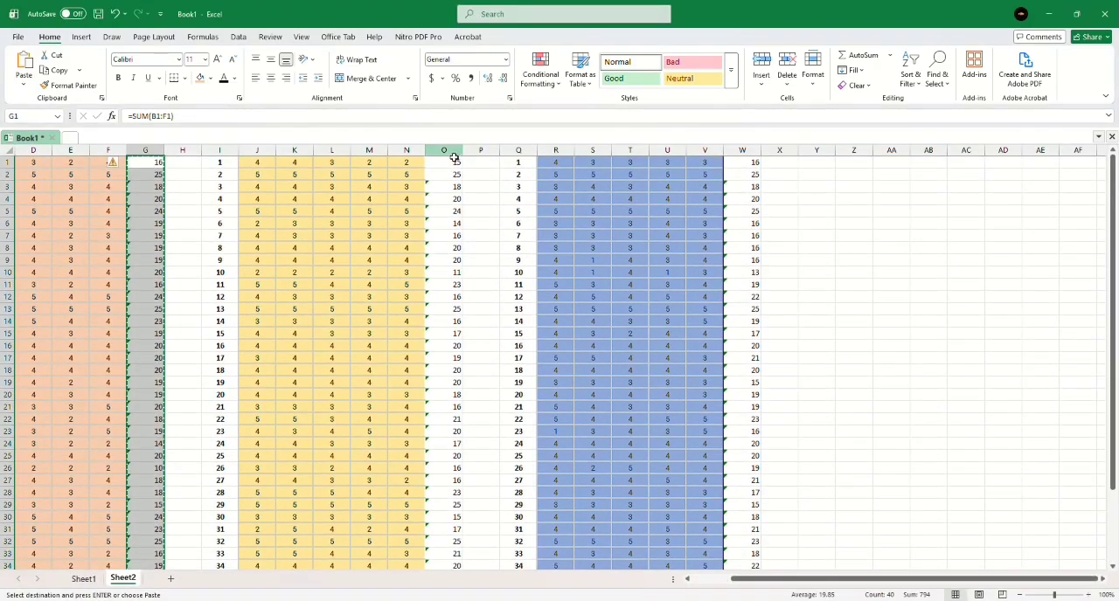
left_click_drag(454, 167, 443, 542)
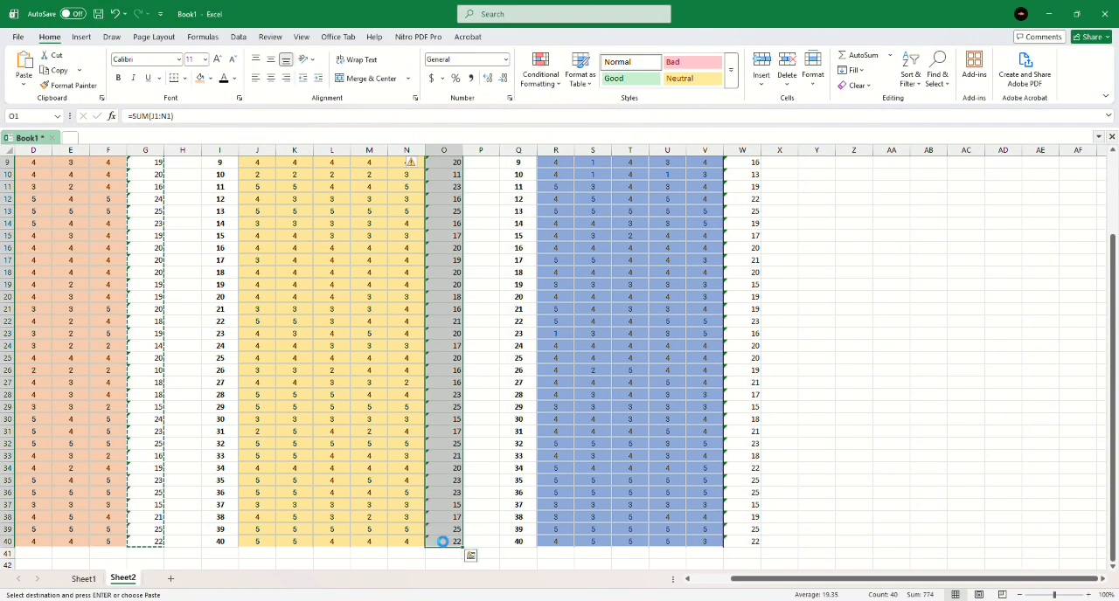
key("ctrl+c")
left_click(404, 600)
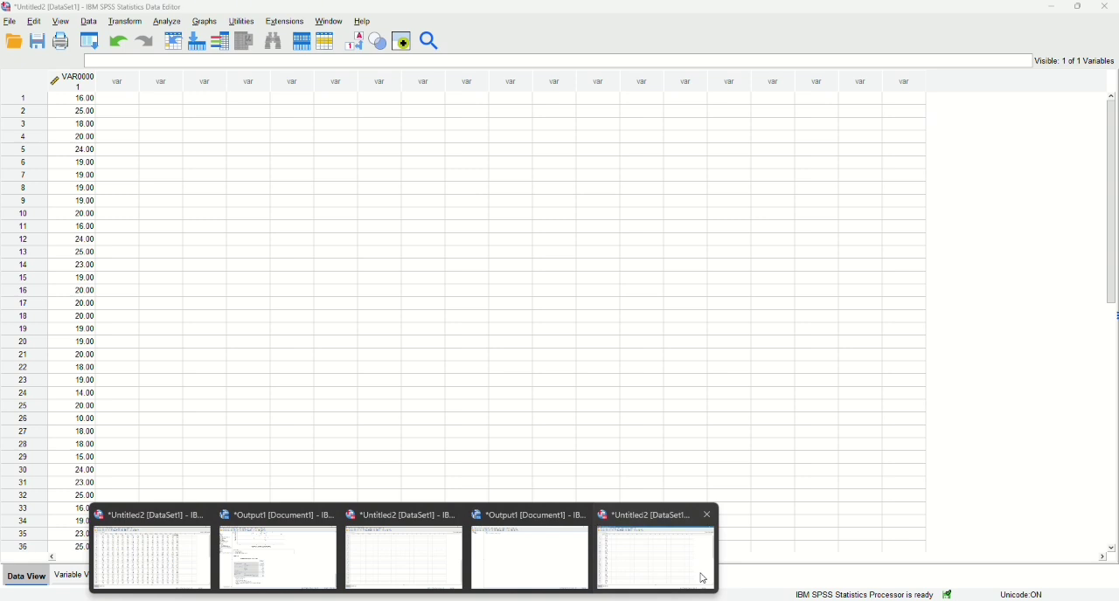
left_click(704, 578)
left_click(113, 91)
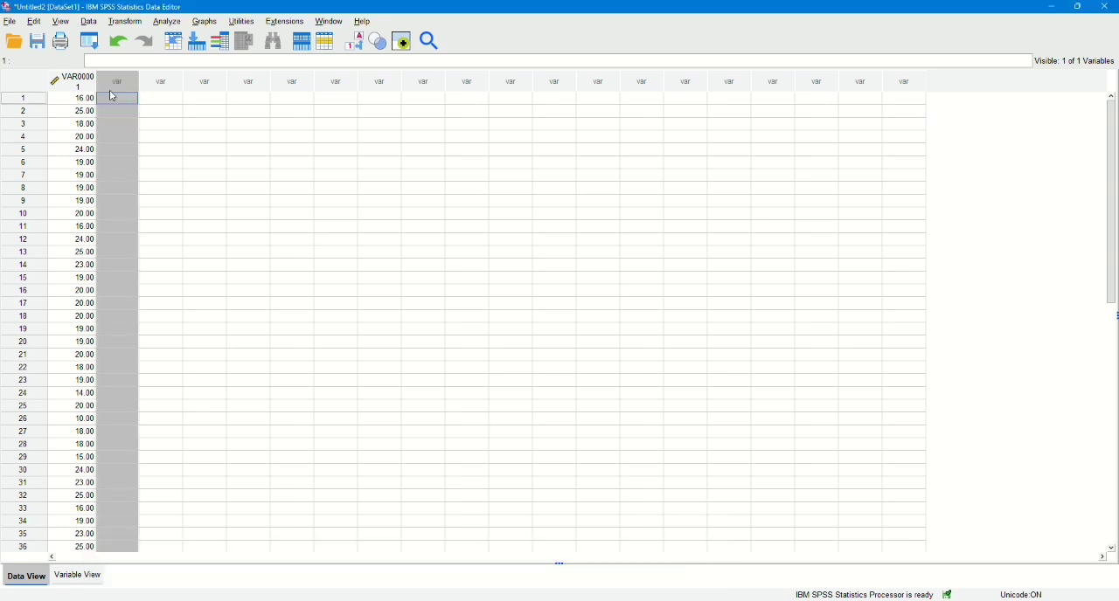
left_click(118, 99)
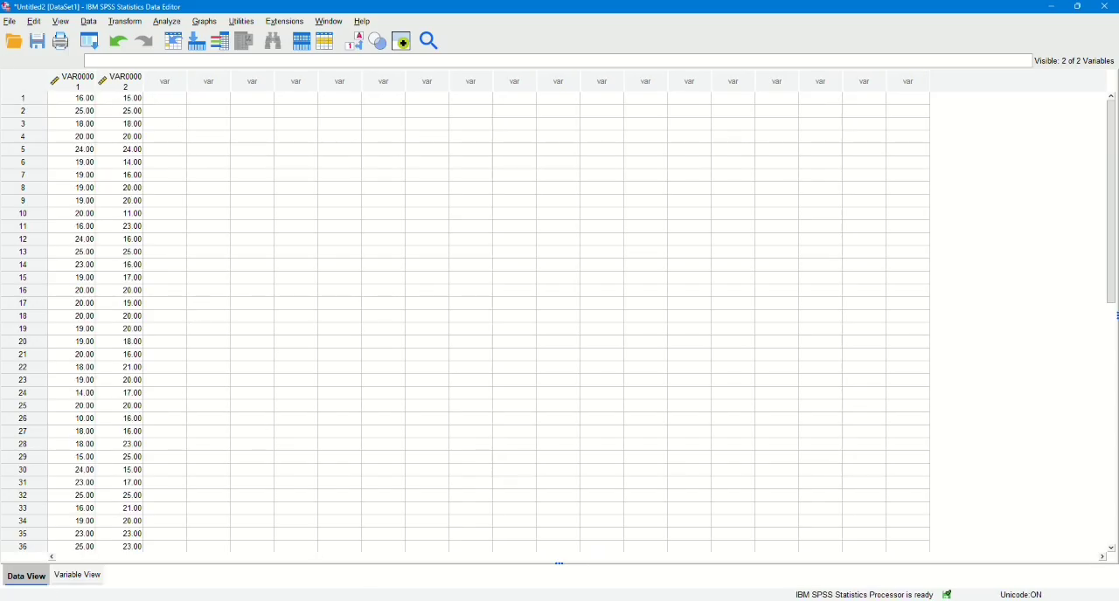
Copy the totals in W1:W40 of the Excel sheet into the third column of the same SPSS data editor.
left_click(360, 559)
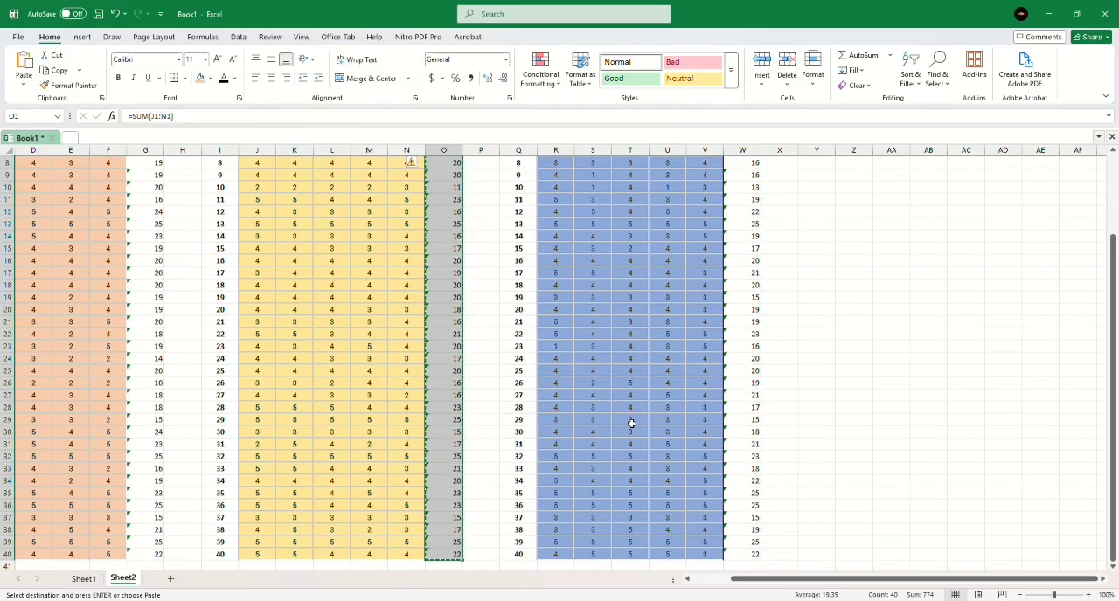
scroll(631, 423, "up", 3)
left_click_drag(747, 163, 744, 546)
key("ctrl+c")
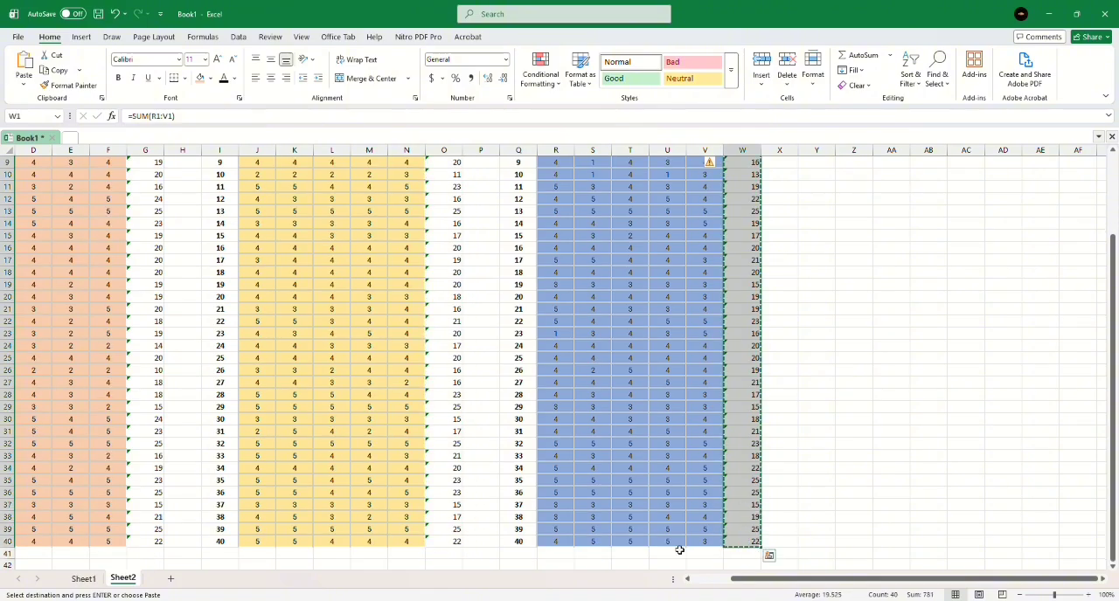
mouse_move(452, 596)
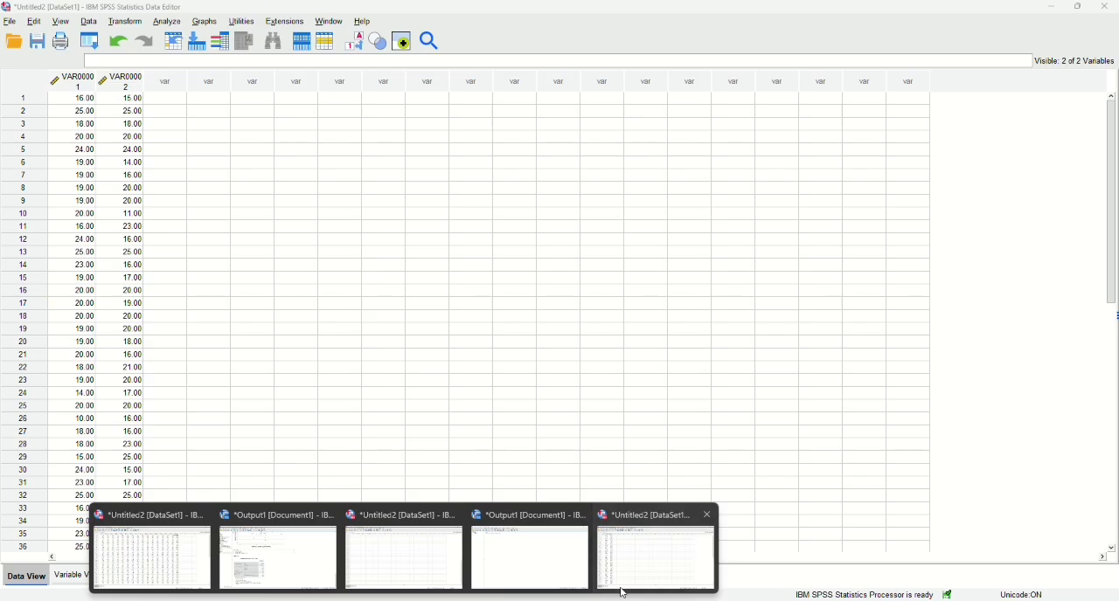
left_click(623, 594)
left_click(172, 96)
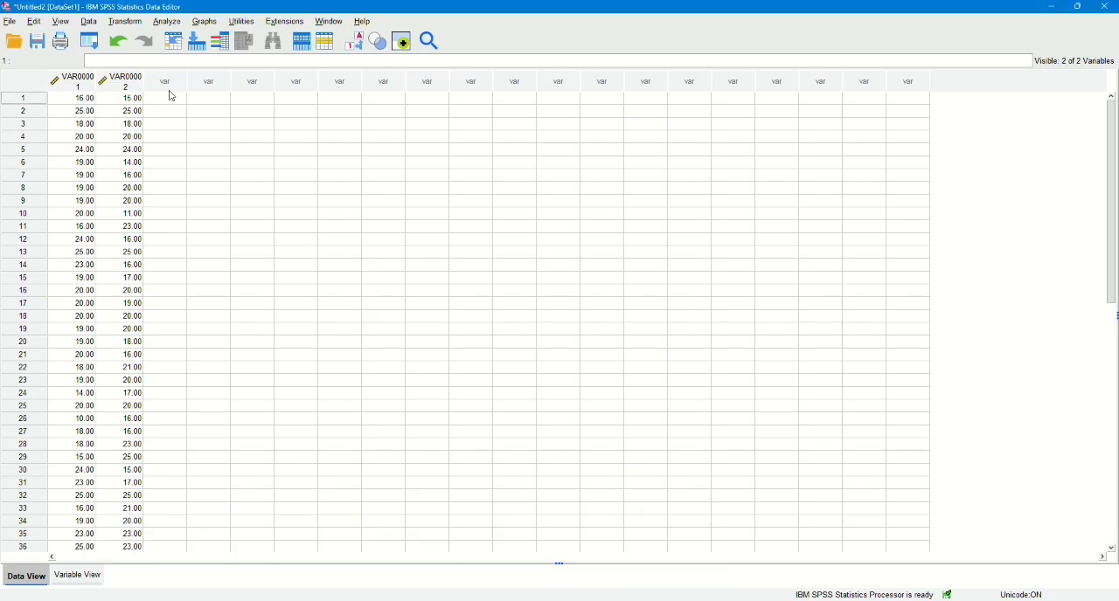
key("ctrl+v")
Rename the three pasted variables X1, X2 and Y in the variable definitions.
left_click(91, 575)
left_click(74, 71)
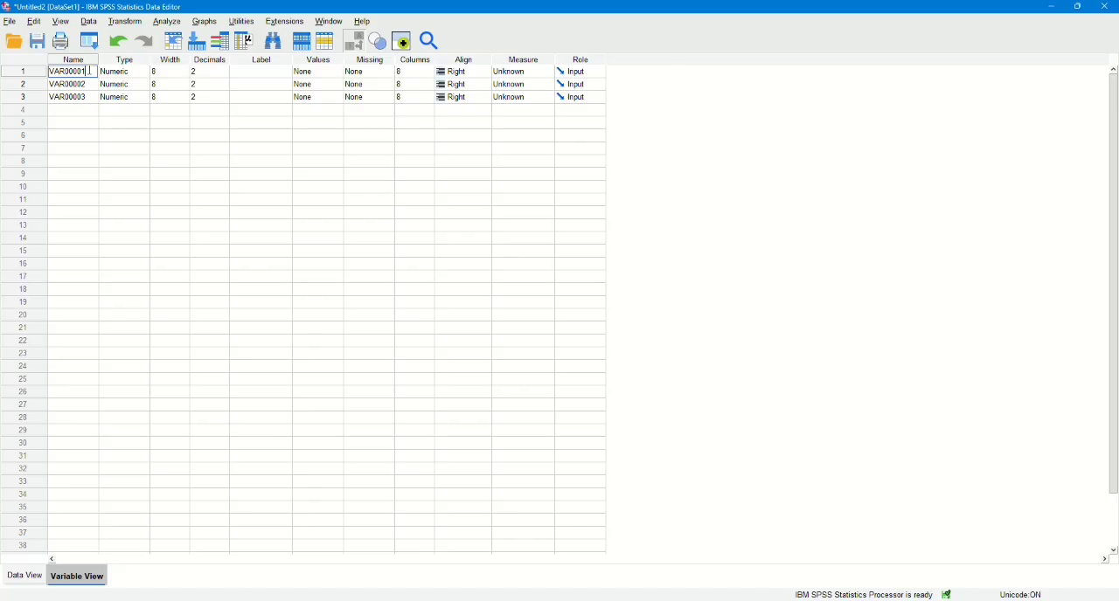
left_click_drag(90, 71, 46, 77)
type("X1")
left_click(91, 84)
left_click(91, 83)
type("X2")
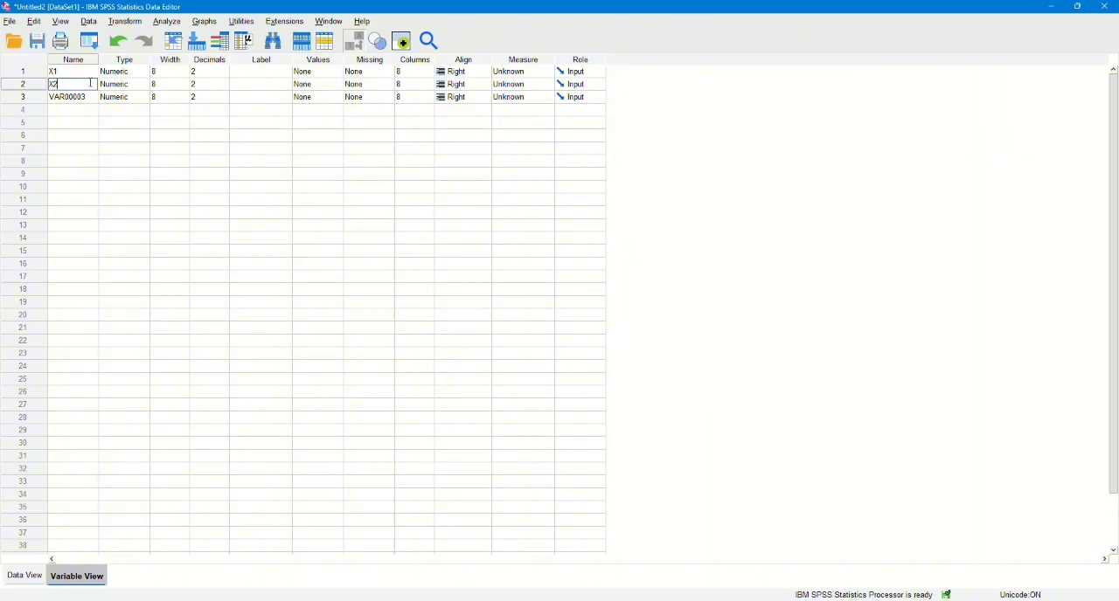
left_click(91, 97)
left_click(91, 97)
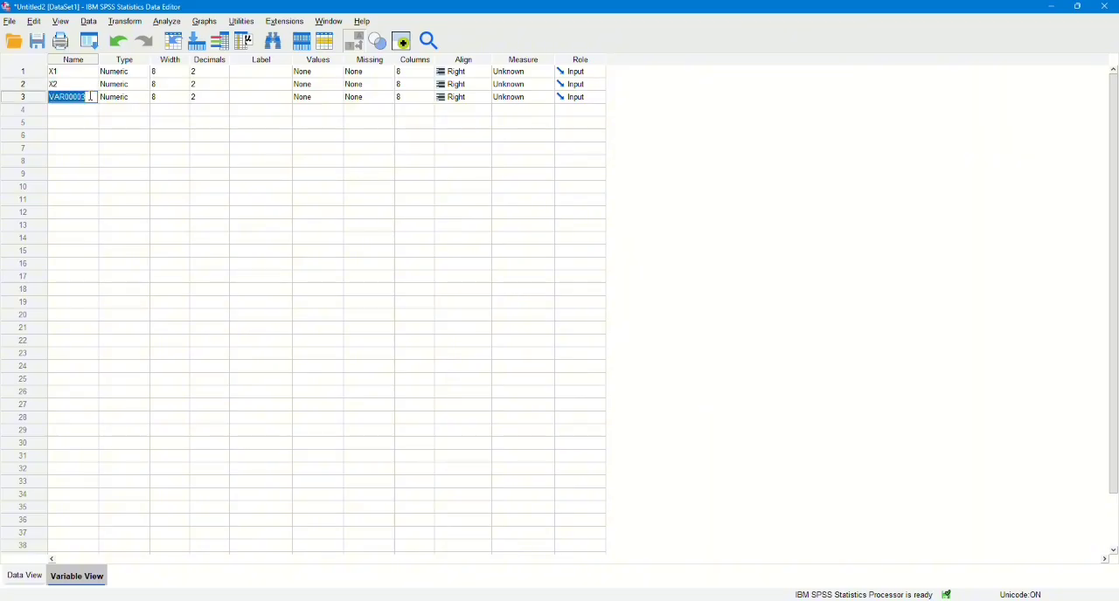
type("Y")
Set the decimals of variables X1, X2 and Y to 0.
left_click(225, 75)
left_click(225, 75)
left_click(225, 74)
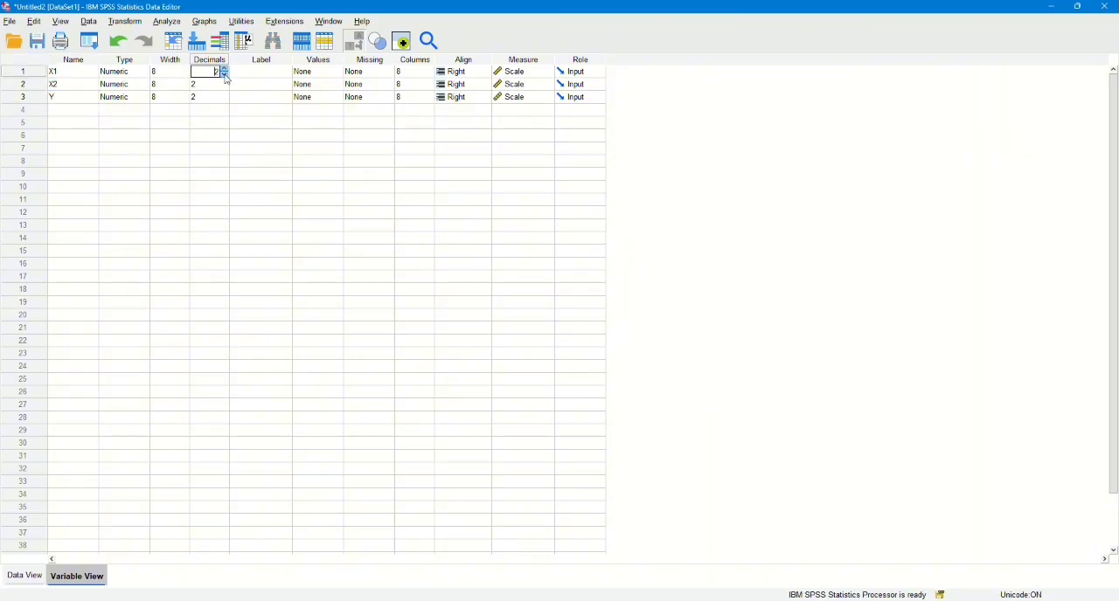
left_click(225, 88)
left_click(225, 88)
left_click(225, 88)
left_click(225, 99)
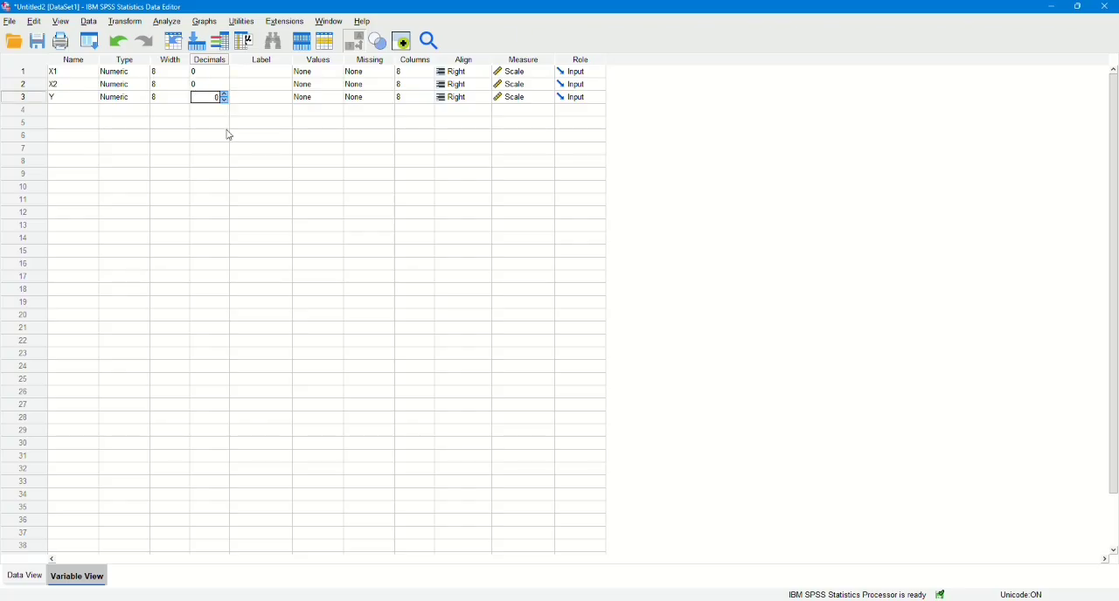
Label X1 as KEMUDAHAN, X2 as PEMAHAMAN and Y as MINAT, and return to the data values.
left_click(262, 71)
type("KEMUD")
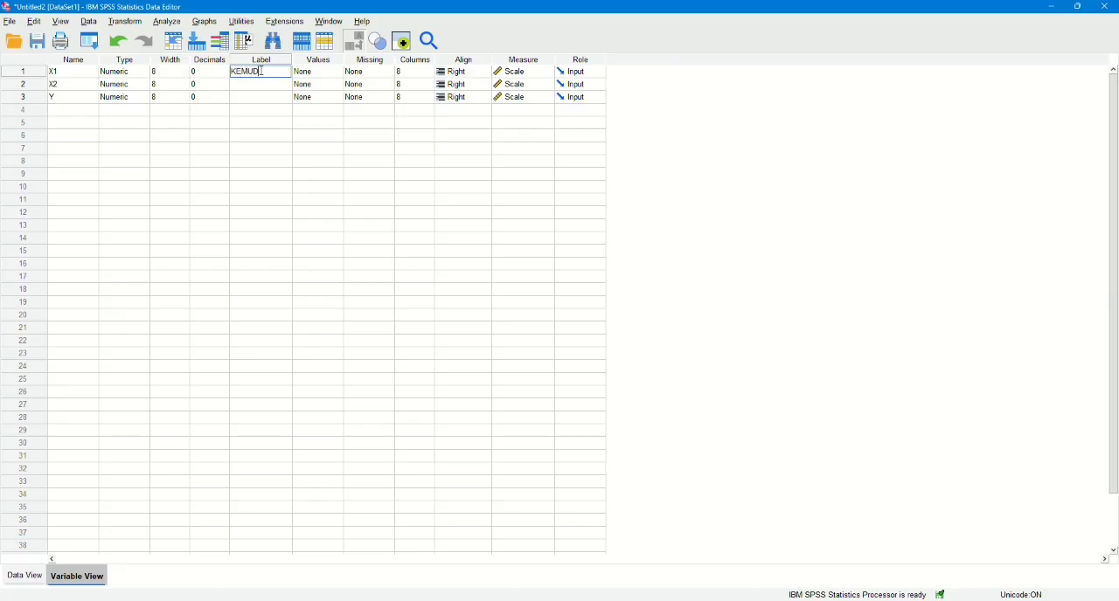
type("AHAN")
left_click(262, 84)
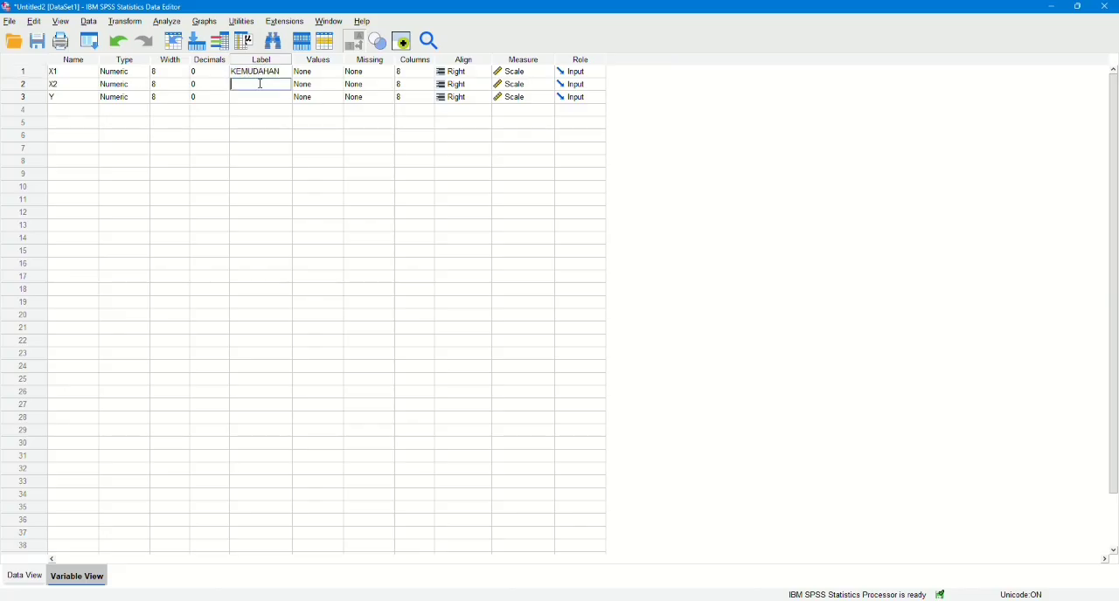
type("PEMAHAN")
key("BackSpace")
type("MAN")
left_click(269, 97)
type("M")
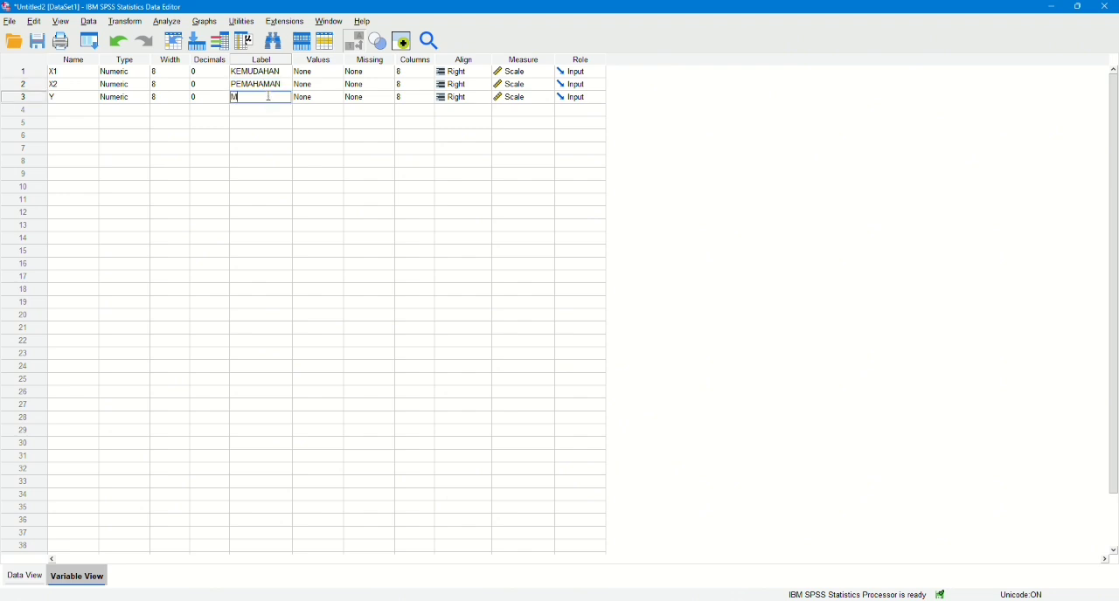
type("INAT")
key("ctrl+t")
Set up a linear regression with KEMUDAHAN [X1] and PEMAHAMAN [X2] as the independent variables.
left_click(167, 21)
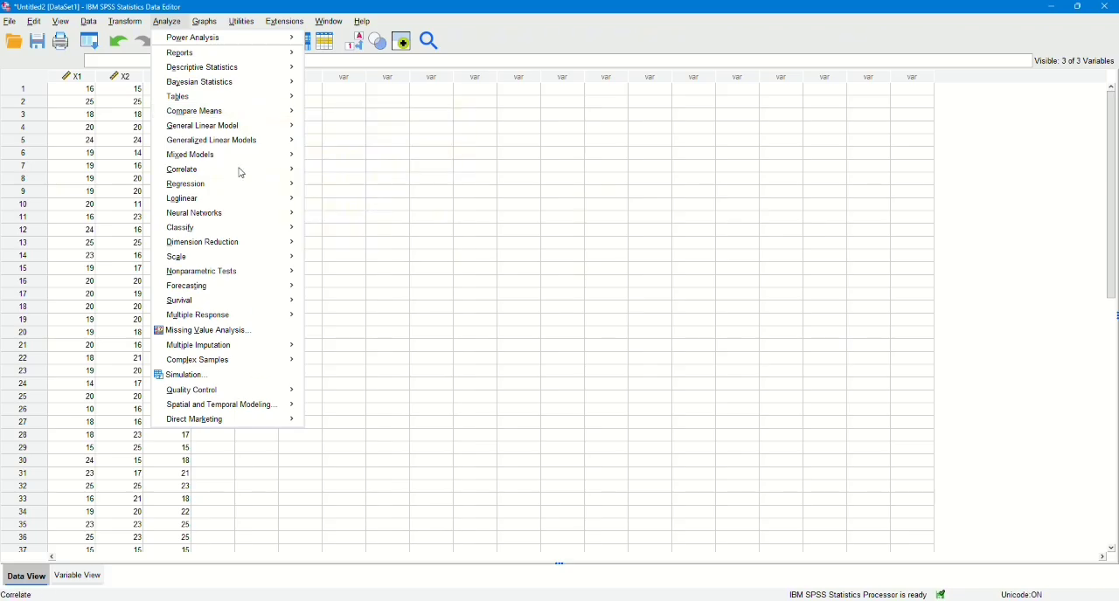
mouse_move(235, 184)
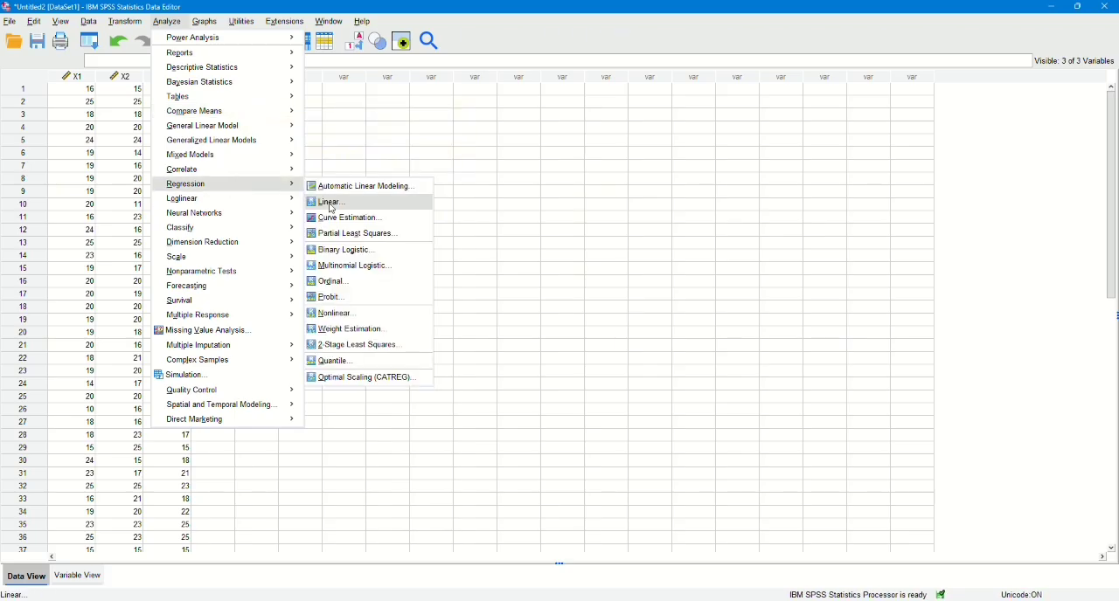
left_click(332, 206)
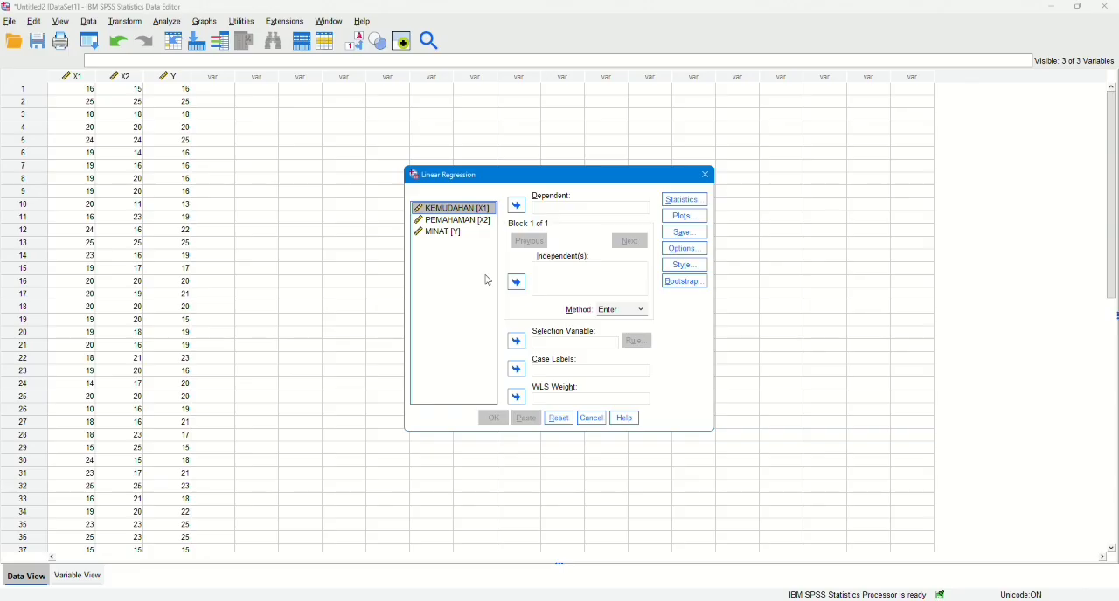
left_click_drag(456, 213, 538, 263)
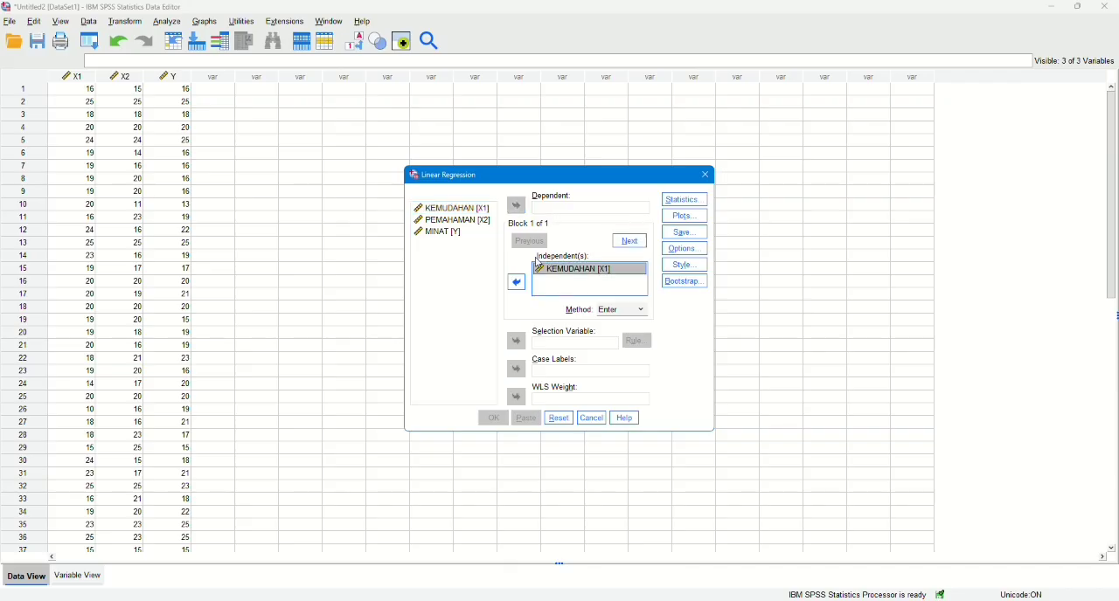
left_click(476, 222)
left_click_drag(473, 221, 548, 278)
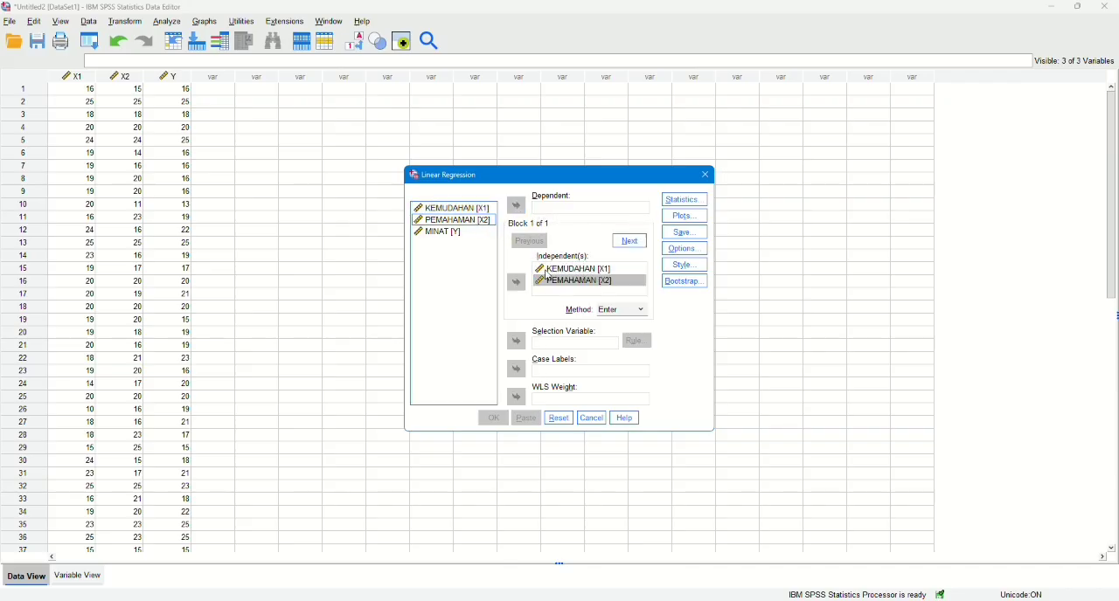
Make MINAT [Y] the dependent variable, run the regression with the Enter method and view its coefficients table.
left_click(462, 235)
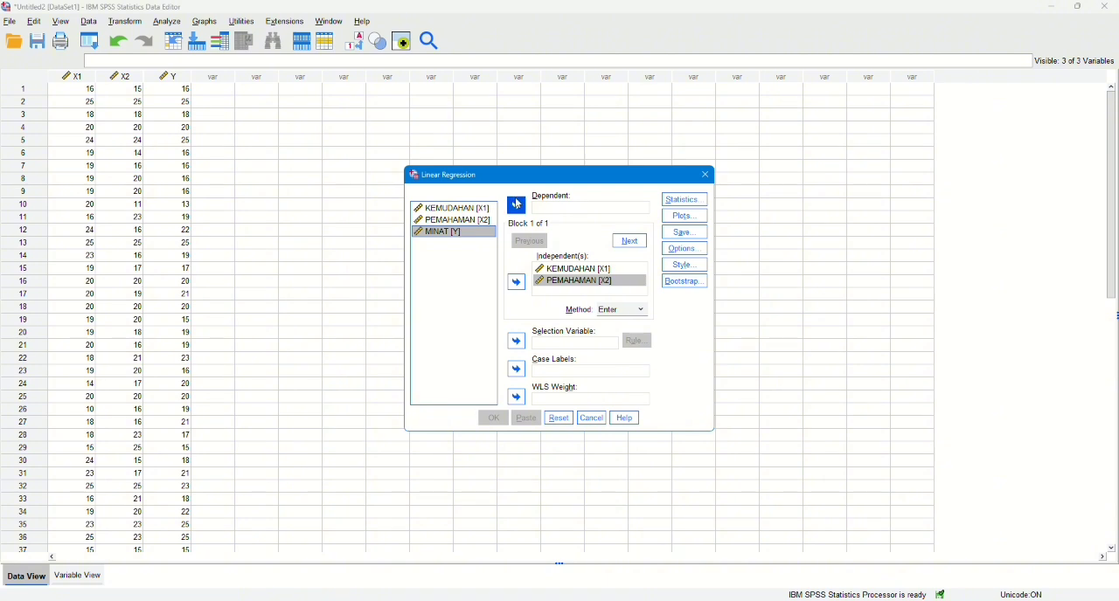
left_click(516, 205)
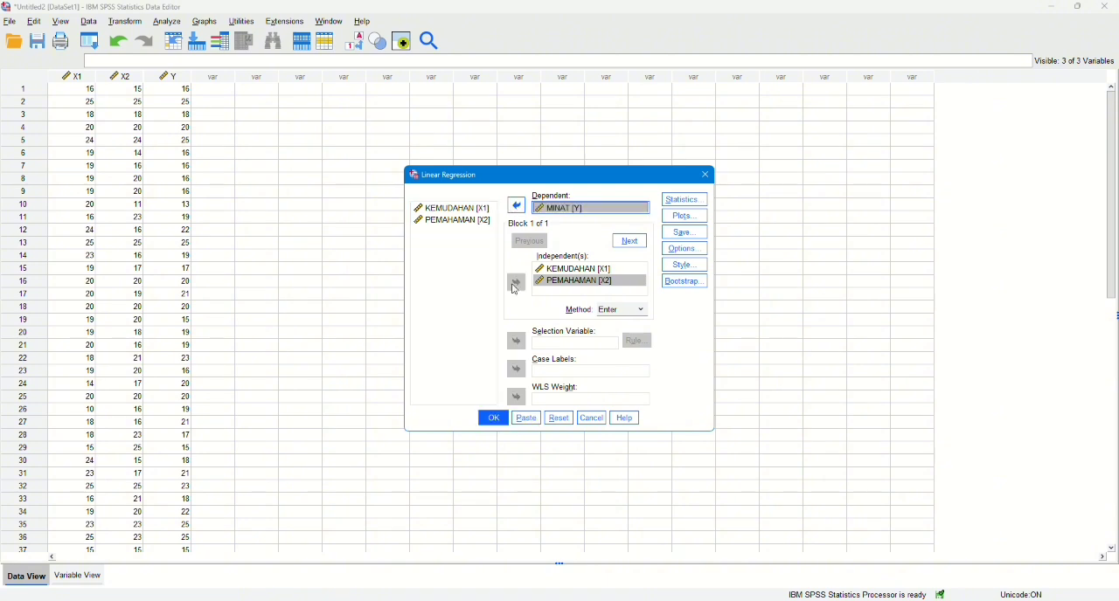
left_click(492, 23)
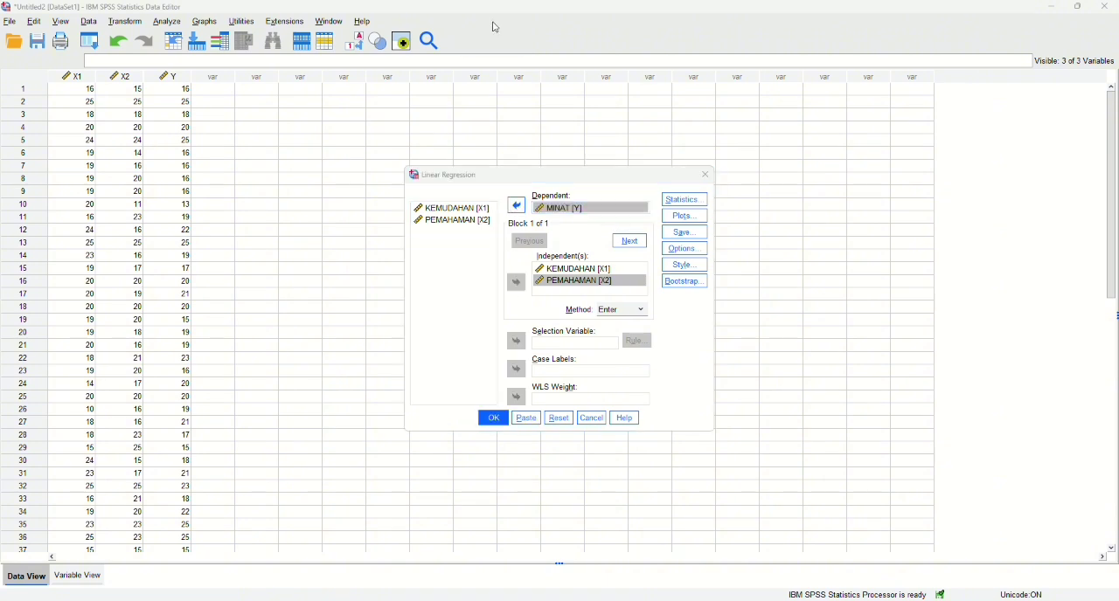
left_click(494, 419)
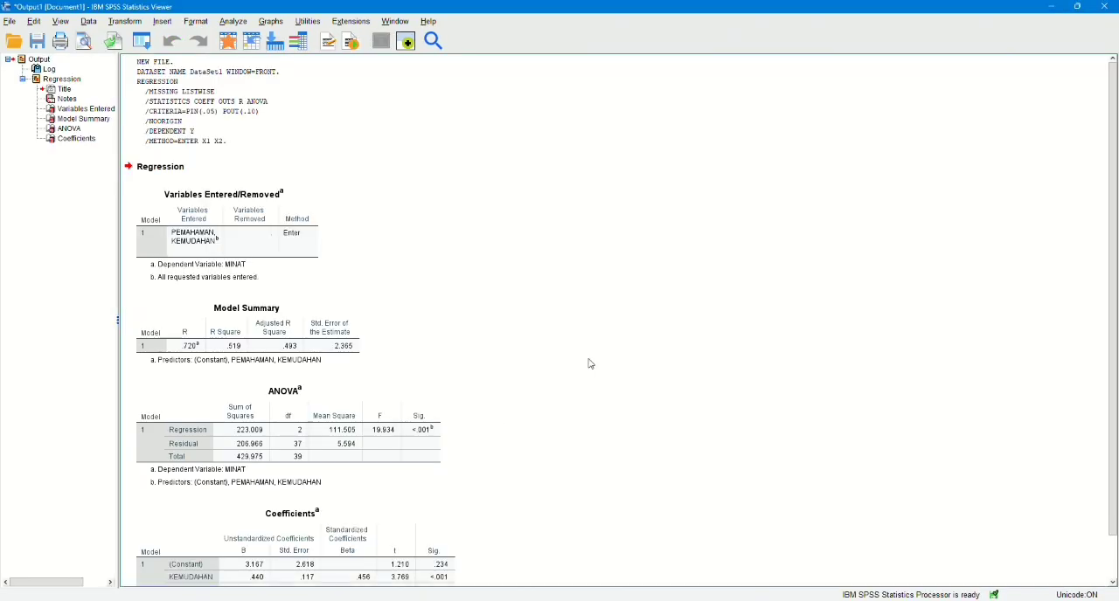
scroll(590, 364, "down", 2)
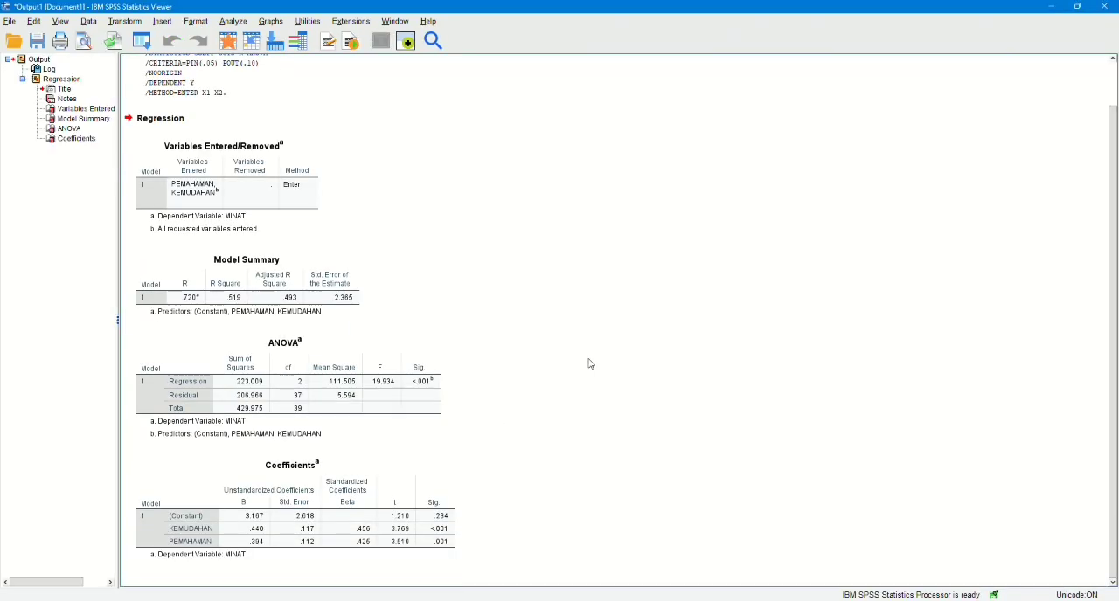